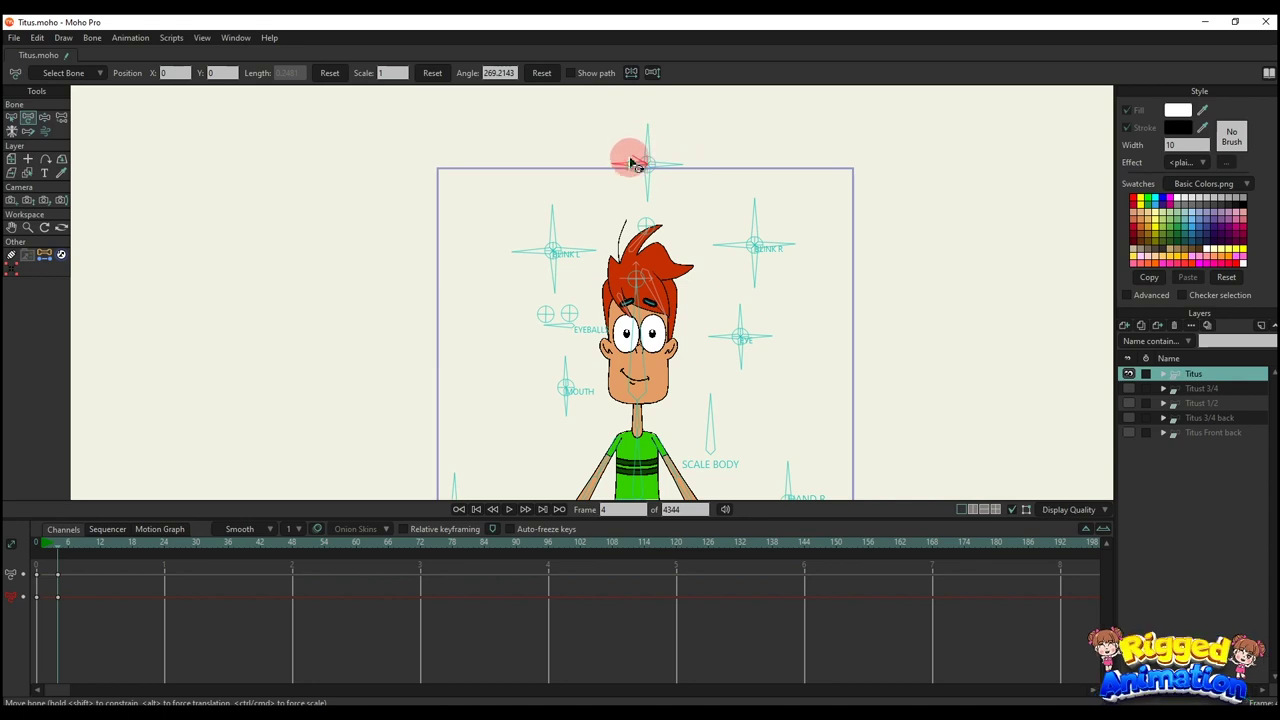
- Rotate the horizontal bones of the HEAD control to test the head turn in both directions, and reset the angle
drag(630, 163, 630, 205)
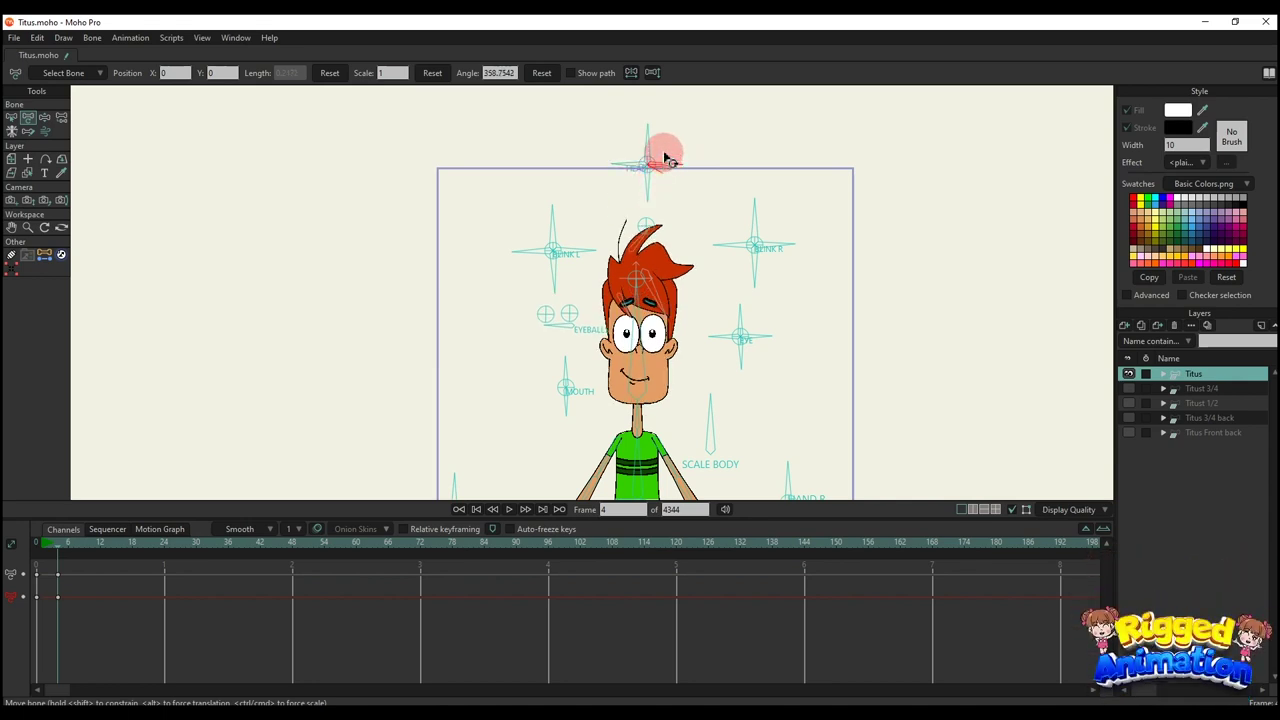
drag(668, 158, 588, 115)
click(541, 80)
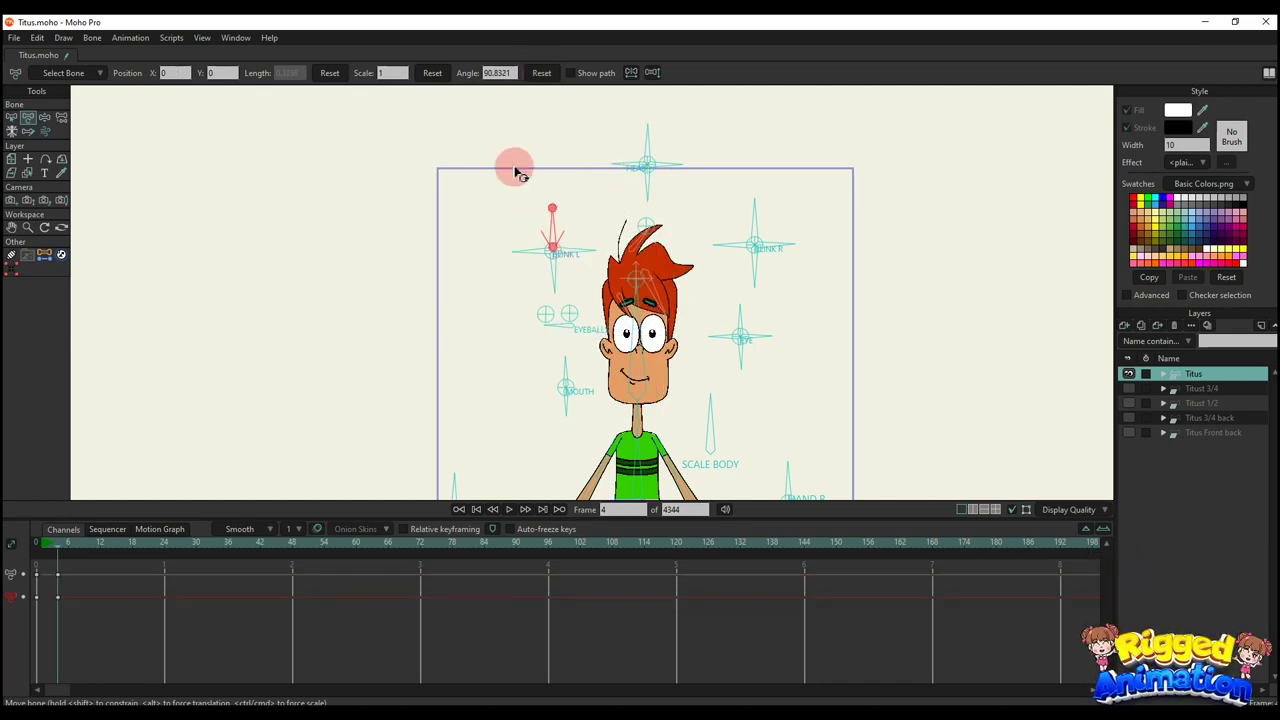
- Rotate the BLINK L control bones to test the eyelid and eyebrow expressions, resetting the angle after each trial
drag(514, 166, 543, 167)
click(541, 80)
drag(550, 252, 549, 155)
click(541, 74)
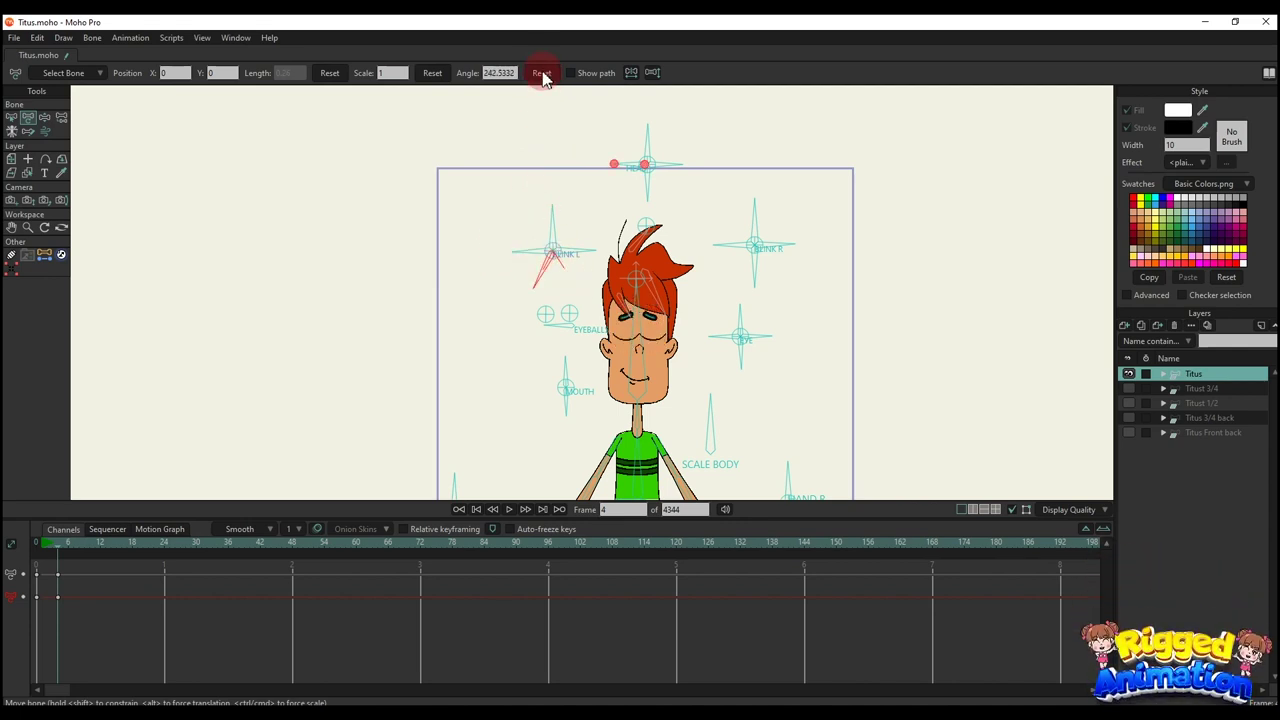
drag(552, 250, 562, 290)
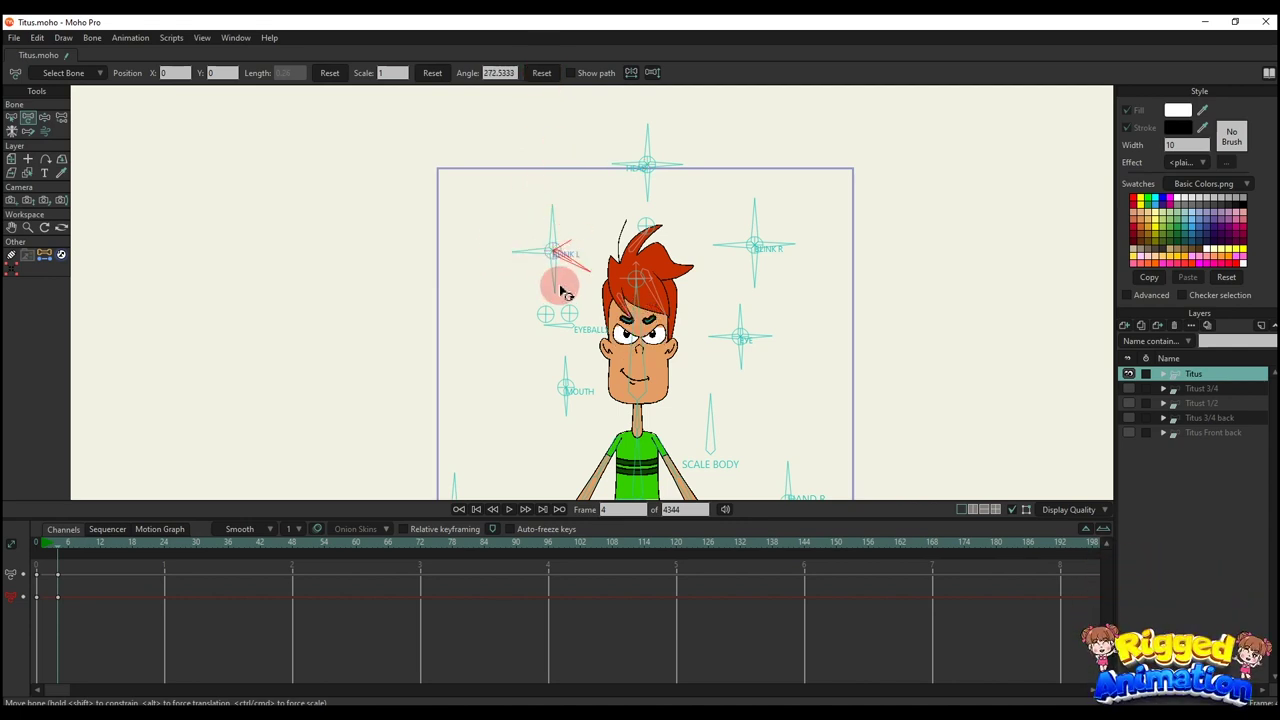
click(537, 76)
- Rotate the BLINK R control bones to test the closed, angry and sad eye expressions, resetting the angle after each trial
scroll(733, 305, up, 2)
drag(755, 188, 811, 220)
click(541, 72)
drag(762, 185, 676, 231)
click(535, 112)
click(541, 73)
mouse_move(761, 256)
mouse_down()
mouse_move(819, 258)
mouse_move(786, 158)
mouse_move(777, 238)
mouse_up()
click(547, 75)
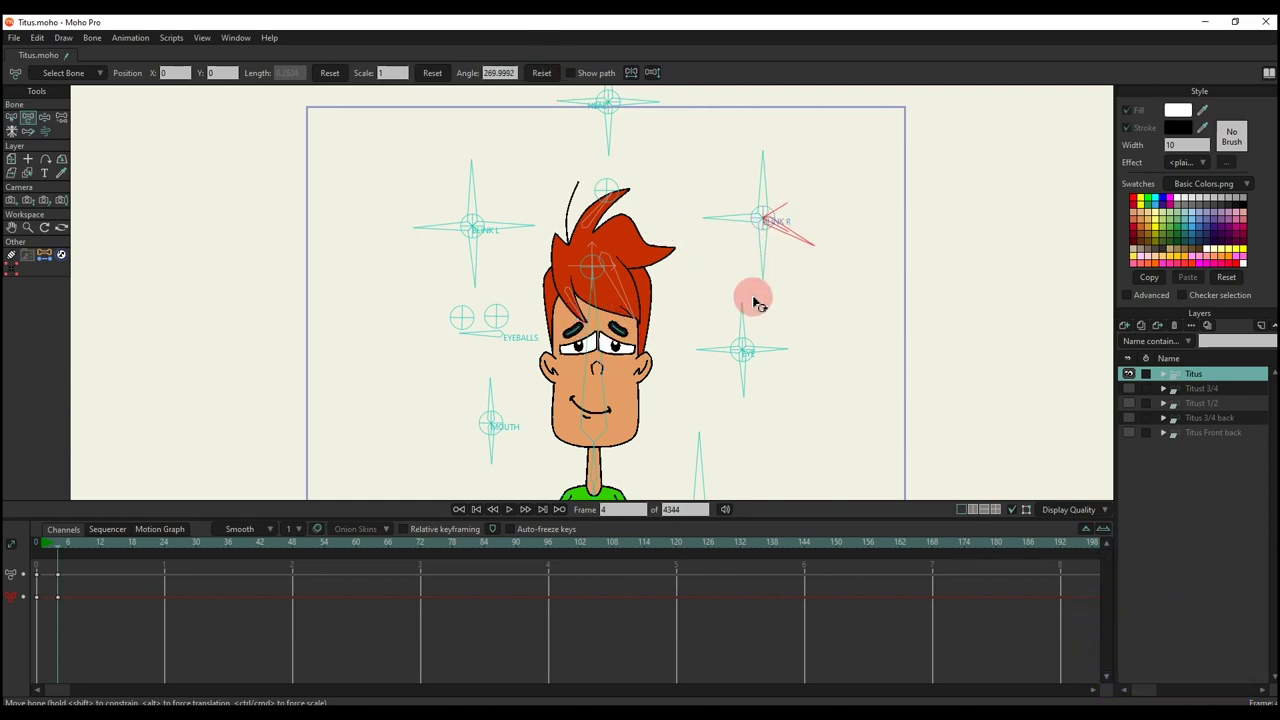
click(545, 75)
- Rotate the EYE and HEAD control bones to test stretched eyes on the turned head, and clear the keyframes
drag(722, 358, 717, 303)
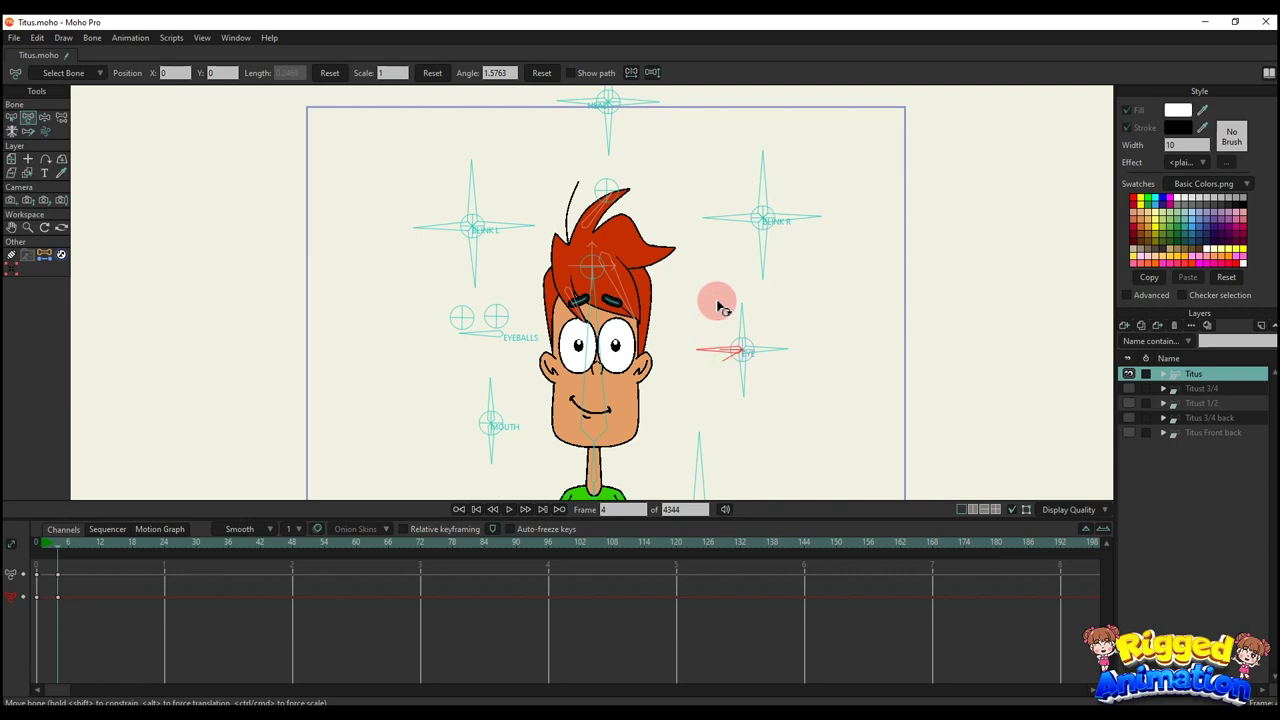
drag(630, 172, 694, 349)
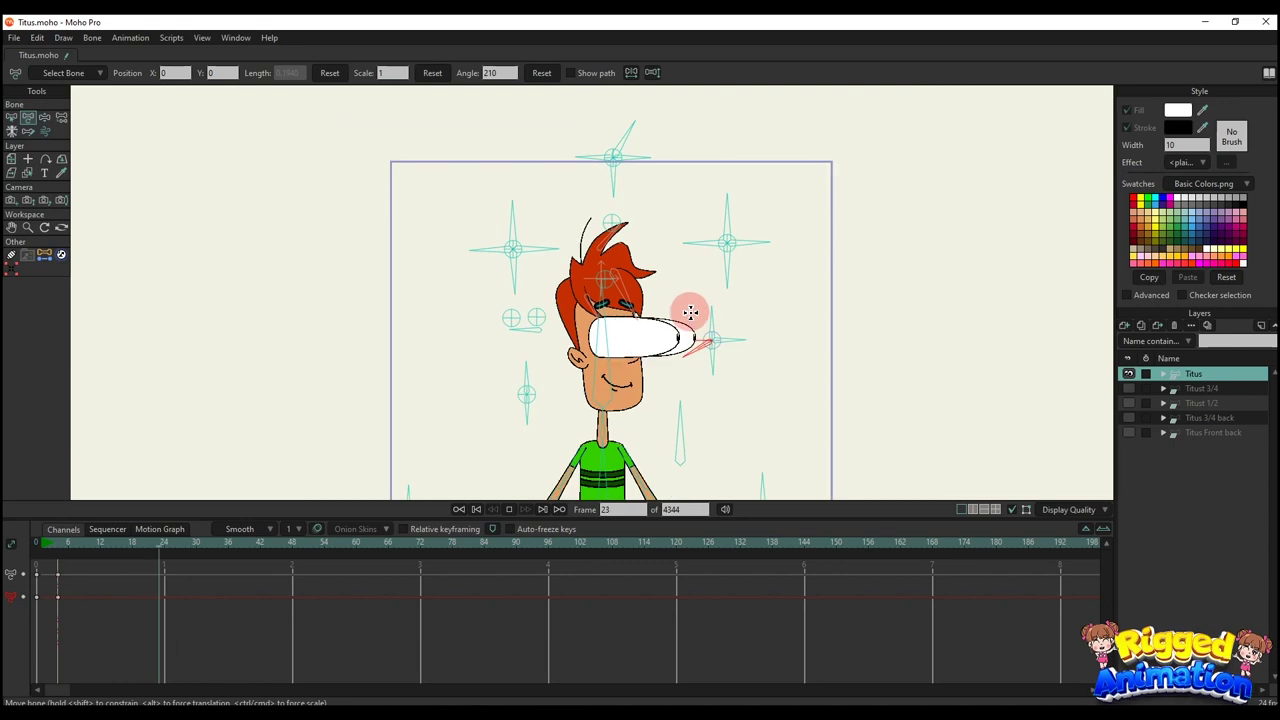
drag(689, 309, 601, 173)
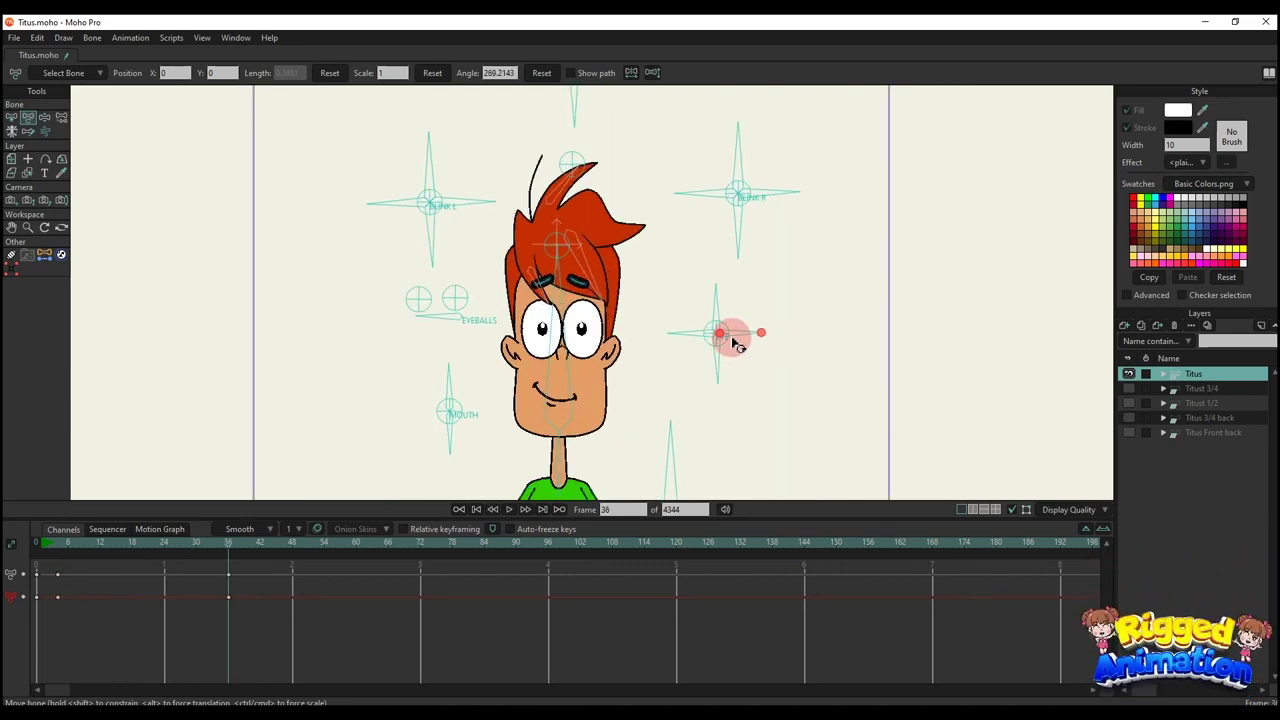
click(346, 617)
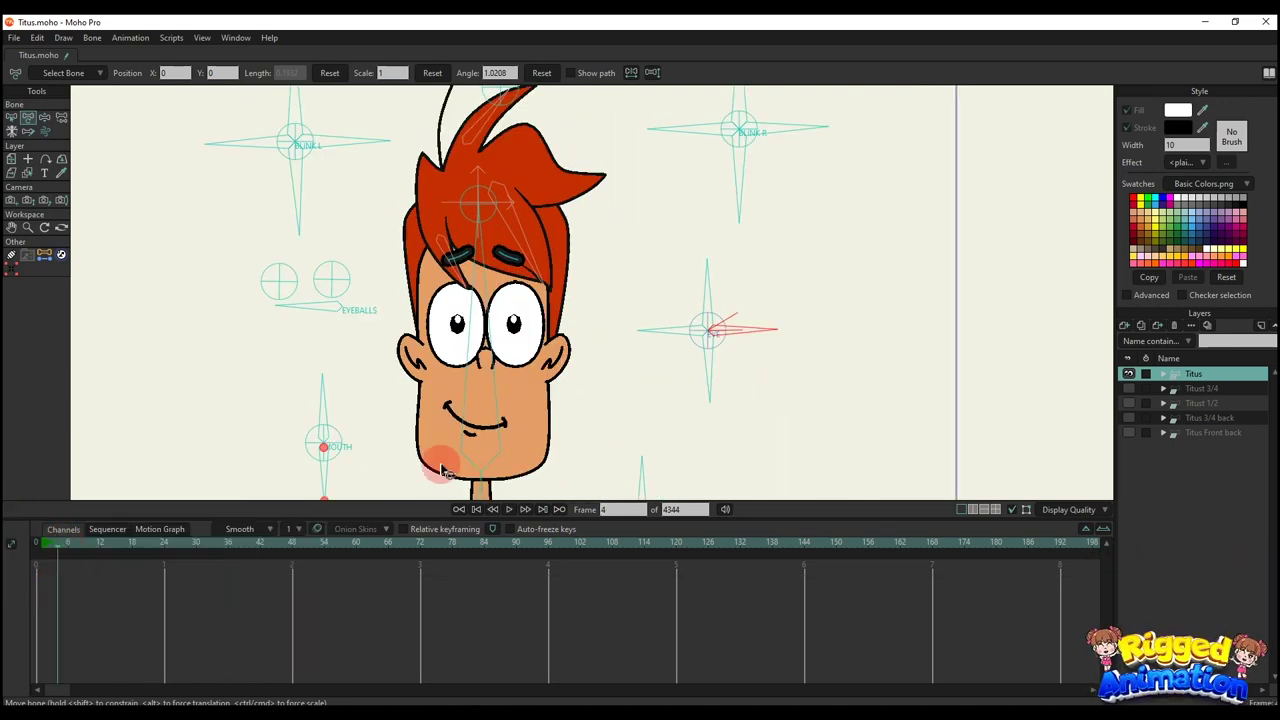
- Rotate the EYE control's right bone to about 31° for spiral eyes, play the animation, try the lower bone and delete the keyframes
drag(737, 329, 749, 289)
key(space)
key(space)
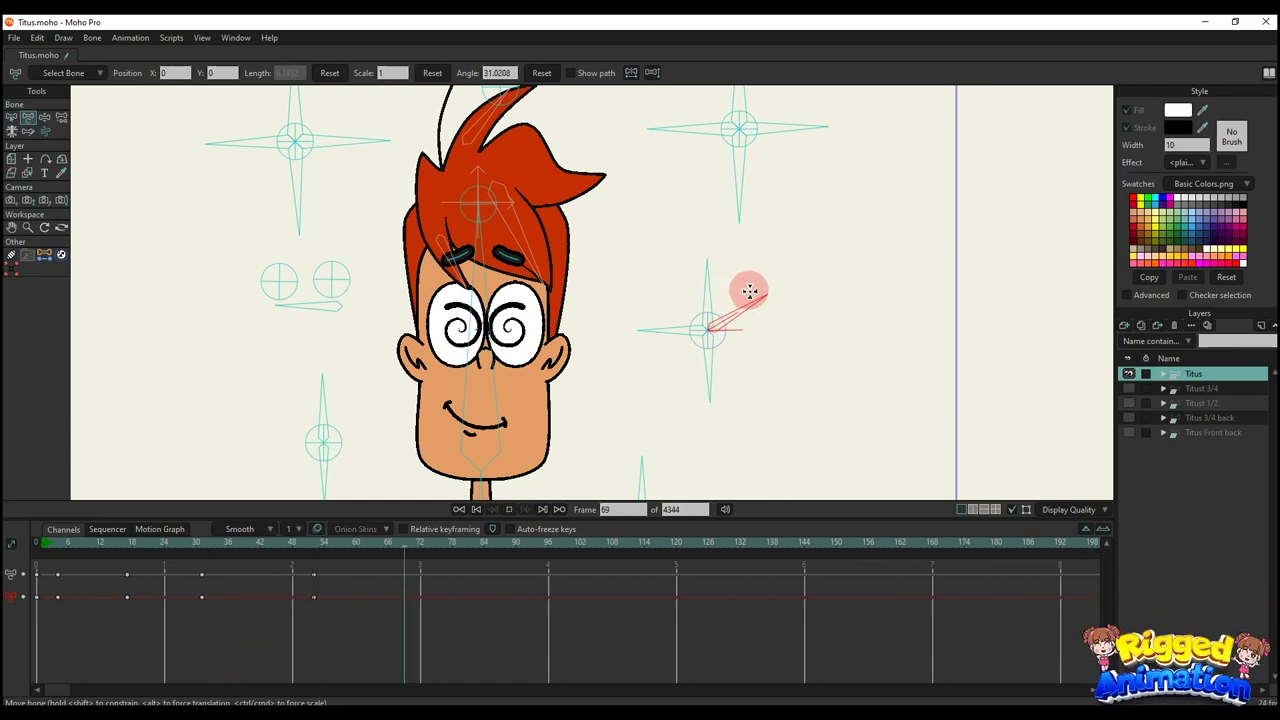
key(space)
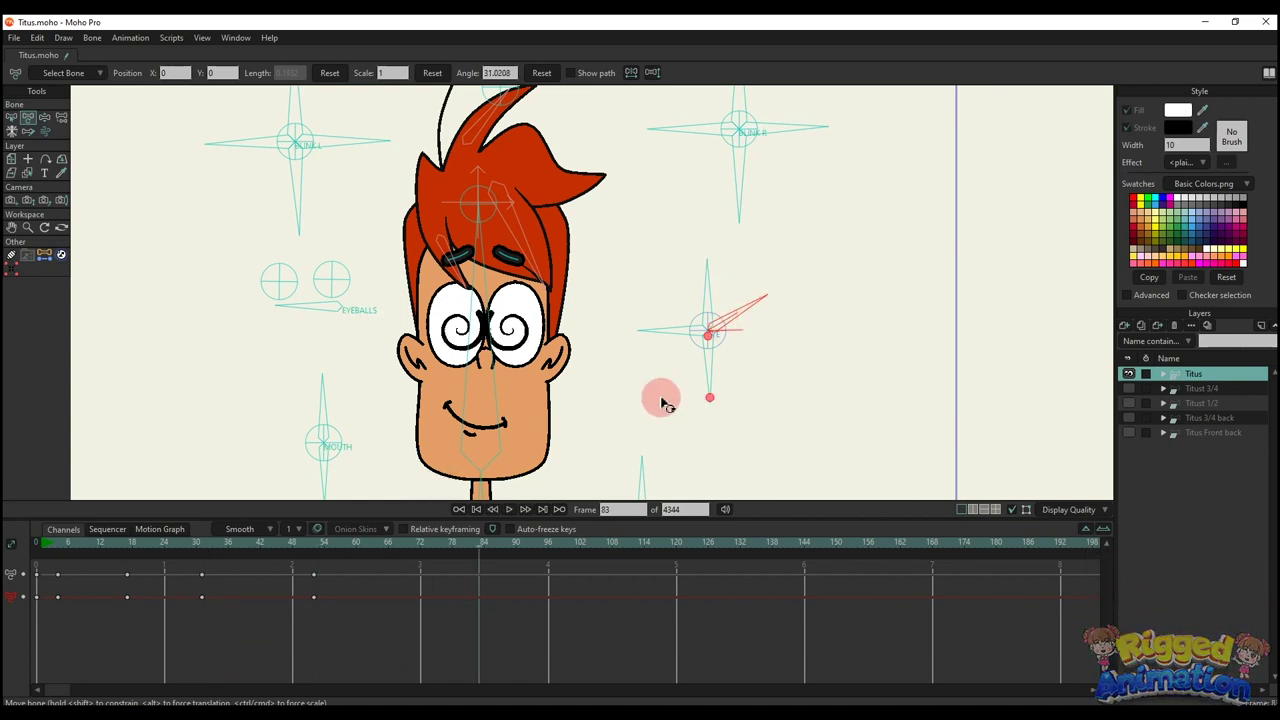
mouse_move(706, 373)
mouse_down()
mouse_move(775, 360)
mouse_move(614, 368)
mouse_move(814, 343)
mouse_move(682, 378)
mouse_up()
drag(588, 650, 34, 537)
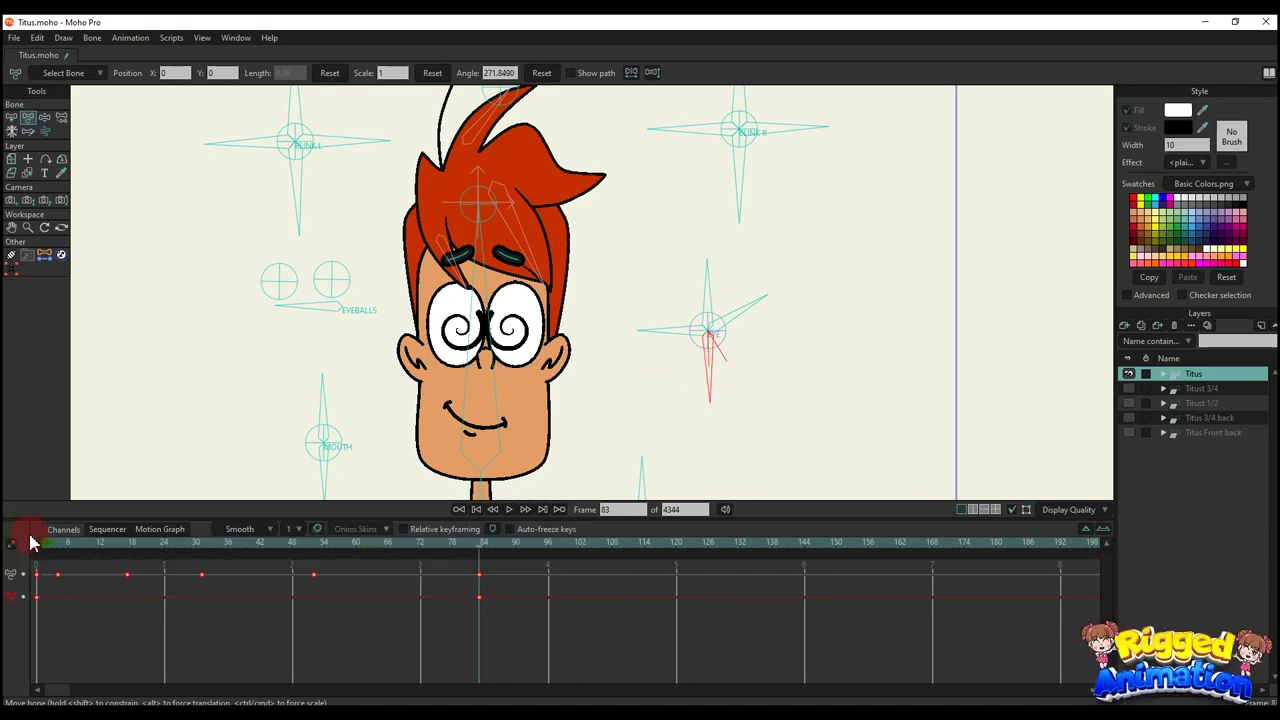
key(Delete)
- Rotate the EYEBALLS control bone to test its effect on the eyes, and delete the keyframes
drag(336, 315, 275, 317)
drag(157, 600, 22, 533)
key(Delete)
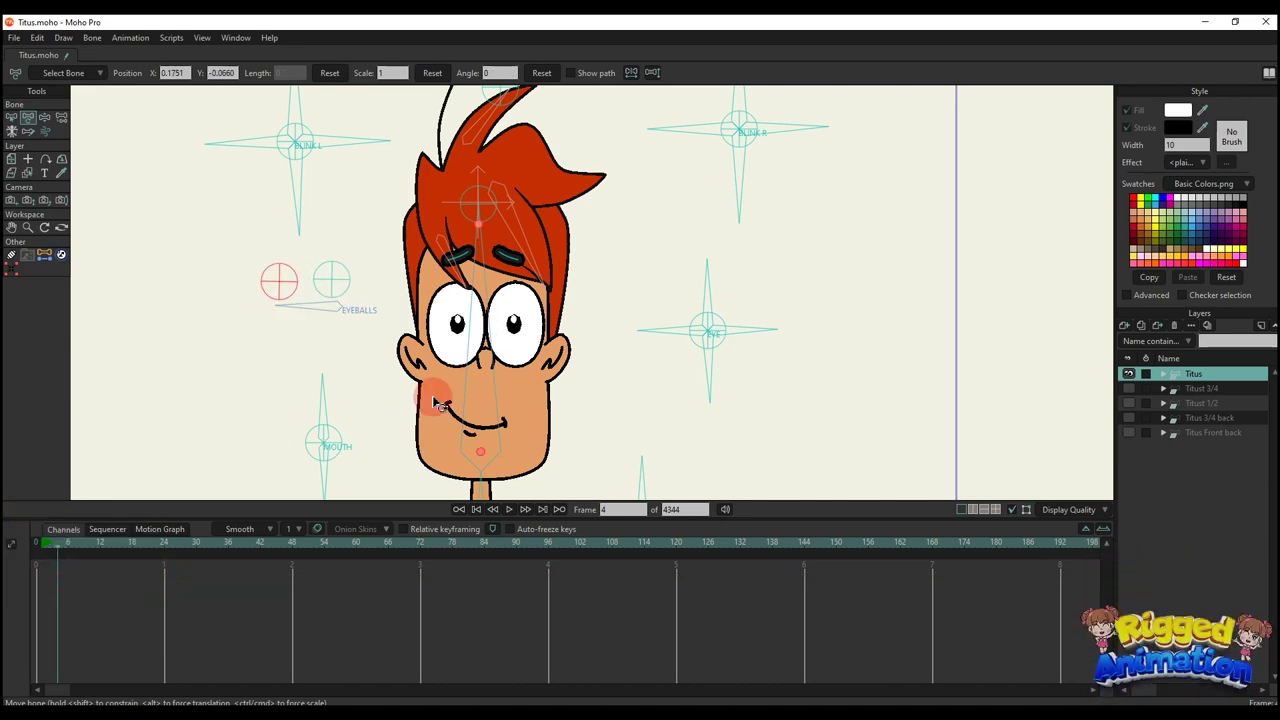
- Rotate the upper and lower bones of the MOUTH control to test the mouth shapes with playback, and discard the poses
drag(440, 404, 500, 261)
drag(373, 280, 343, 311)
scroll(345, 316, up, 1)
key(space)
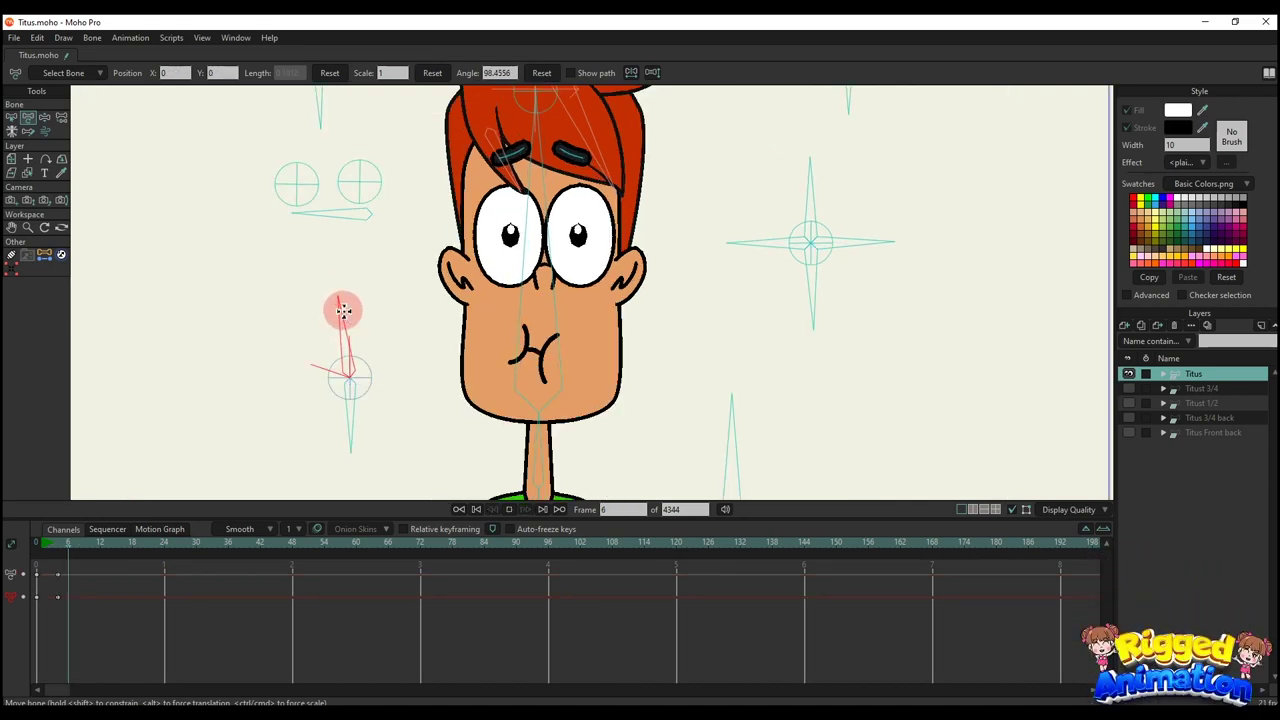
scroll(467, 330, down, 1)
key(space)
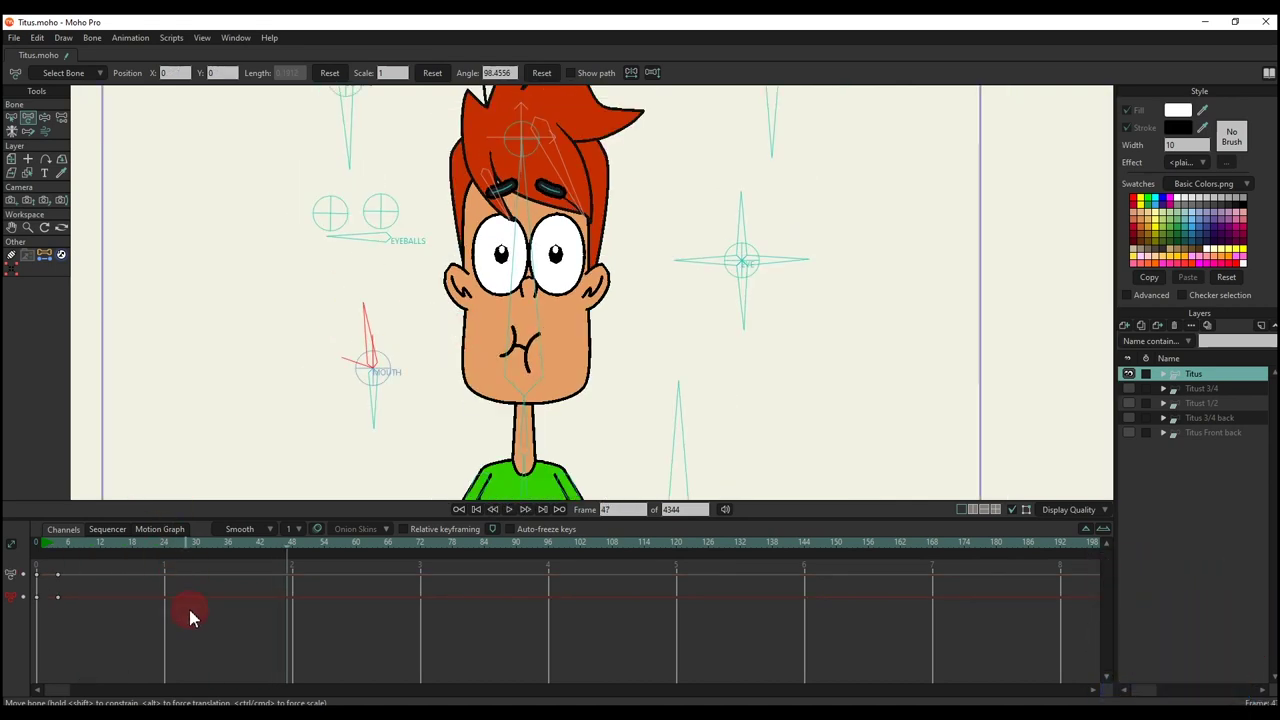
drag(184, 632, 8, 518)
key(Delete)
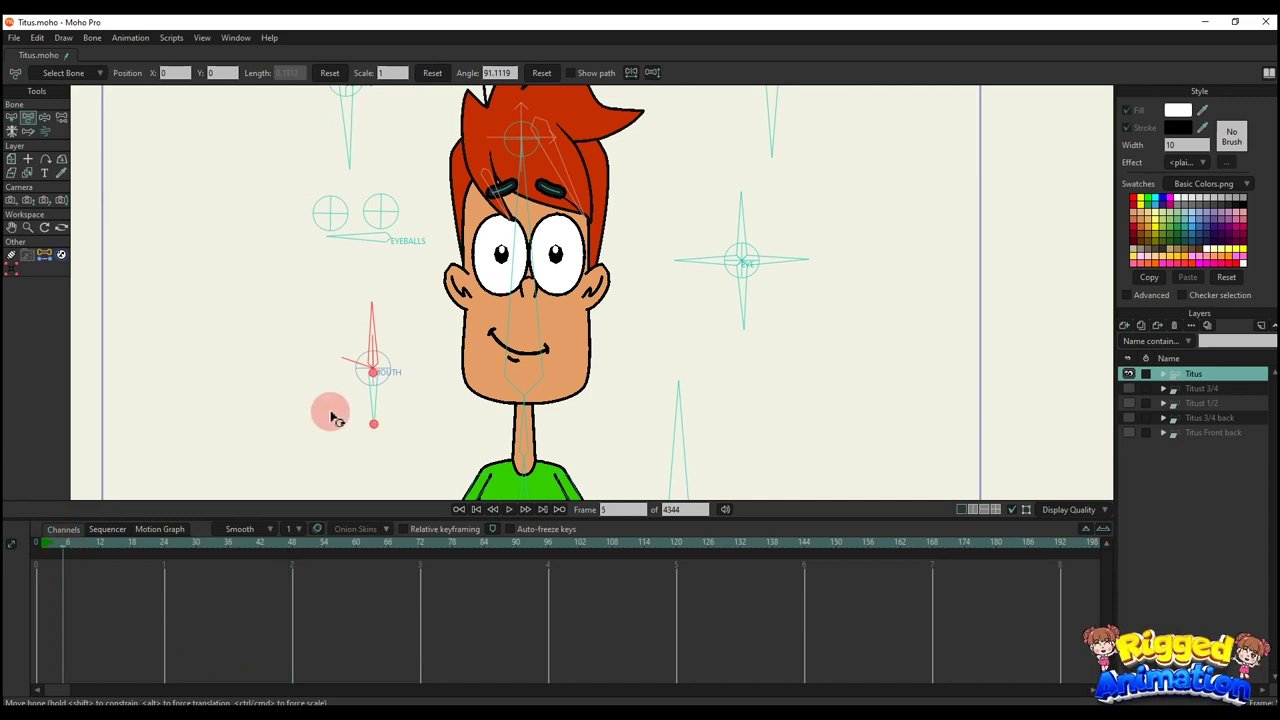
mouse_move(333, 413)
mouse_down()
mouse_move(346, 397)
mouse_move(303, 397)
mouse_move(313, 413)
mouse_up()
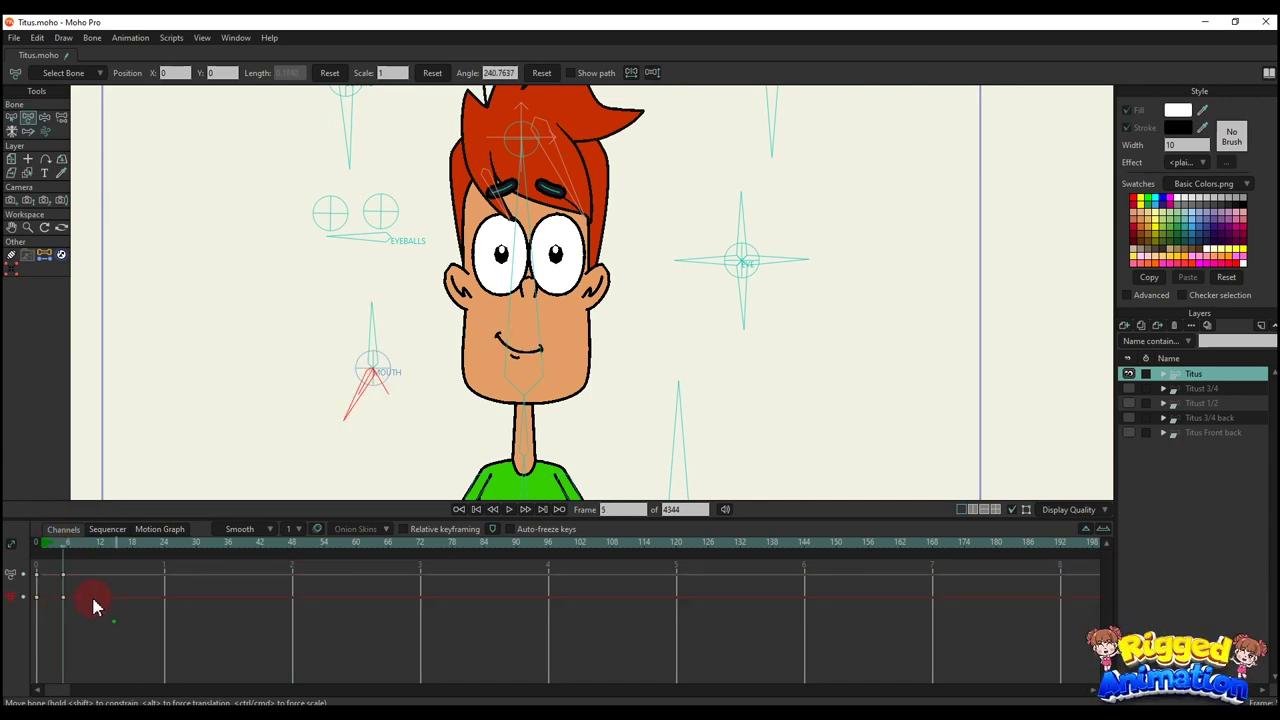
key(ctrl+z)
- Tilt the head and move the neck bone to test their flexibility, and delete the keyframes
scroll(606, 303, down, 1)
drag(601, 388, 554, 288)
scroll(560, 282, down, 2)
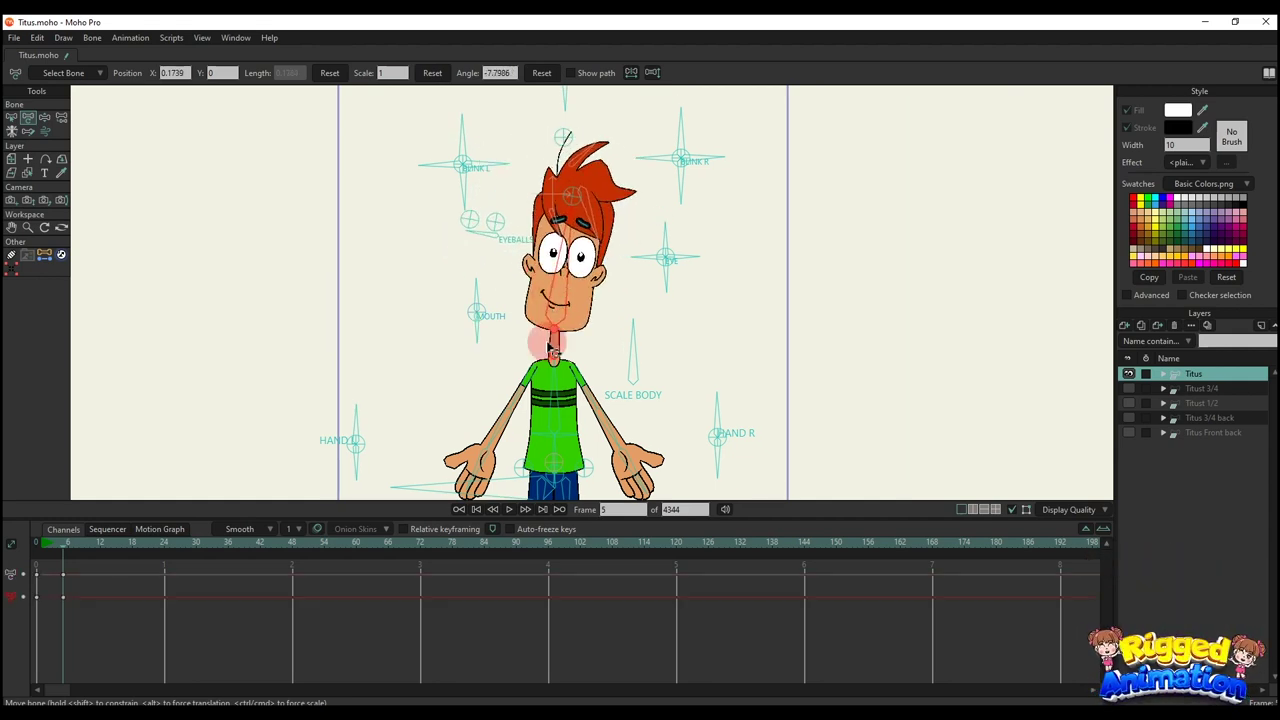
drag(547, 343, 544, 343)
drag(130, 612, 8, 550)
key(Delete)
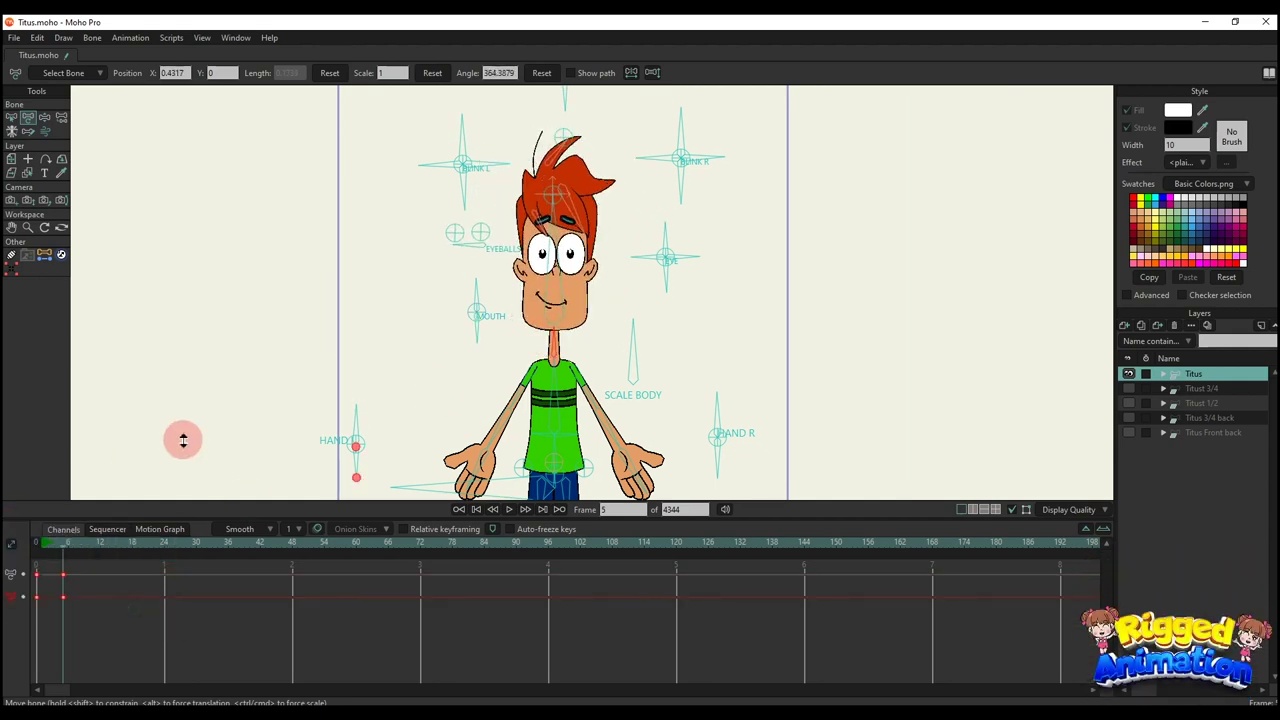
- Rotate the SCALE BODY control bone to test the body scaling, and delete the keyframes
scroll(559, 297, down, 2)
drag(608, 334, 456, 402)
drag(7, 547, 8, 546)
key(Delete)
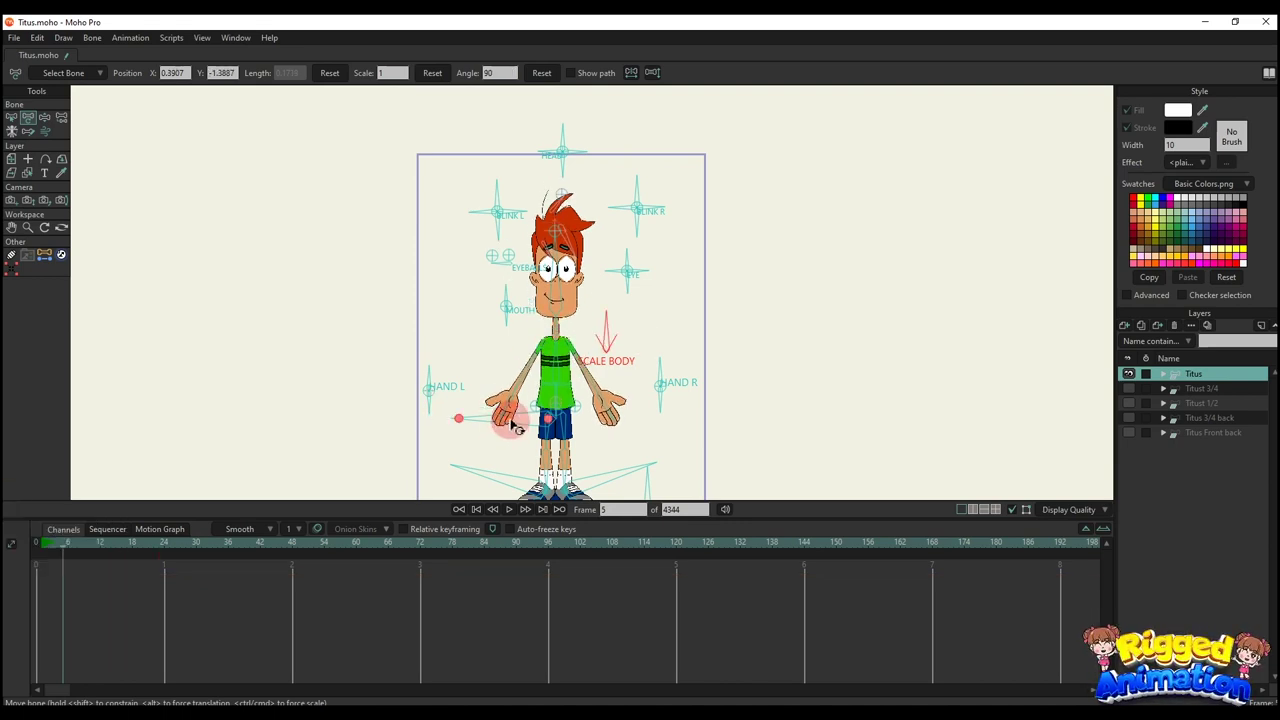
- Rotate the upper bones of the HAND L and HAND R controls outward to switch the hand poses
scroll(512, 424, up, 3)
drag(416, 289, 348, 350)
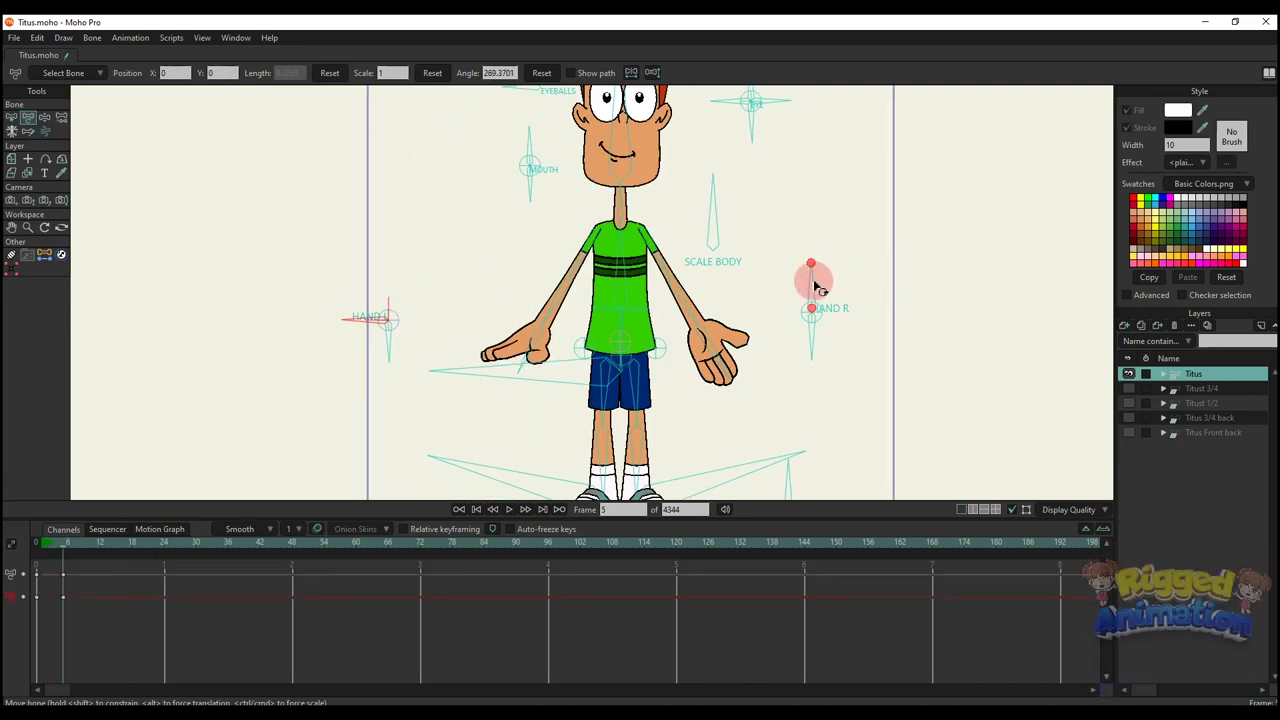
drag(814, 277, 848, 343)
scroll(812, 337, up, 1)
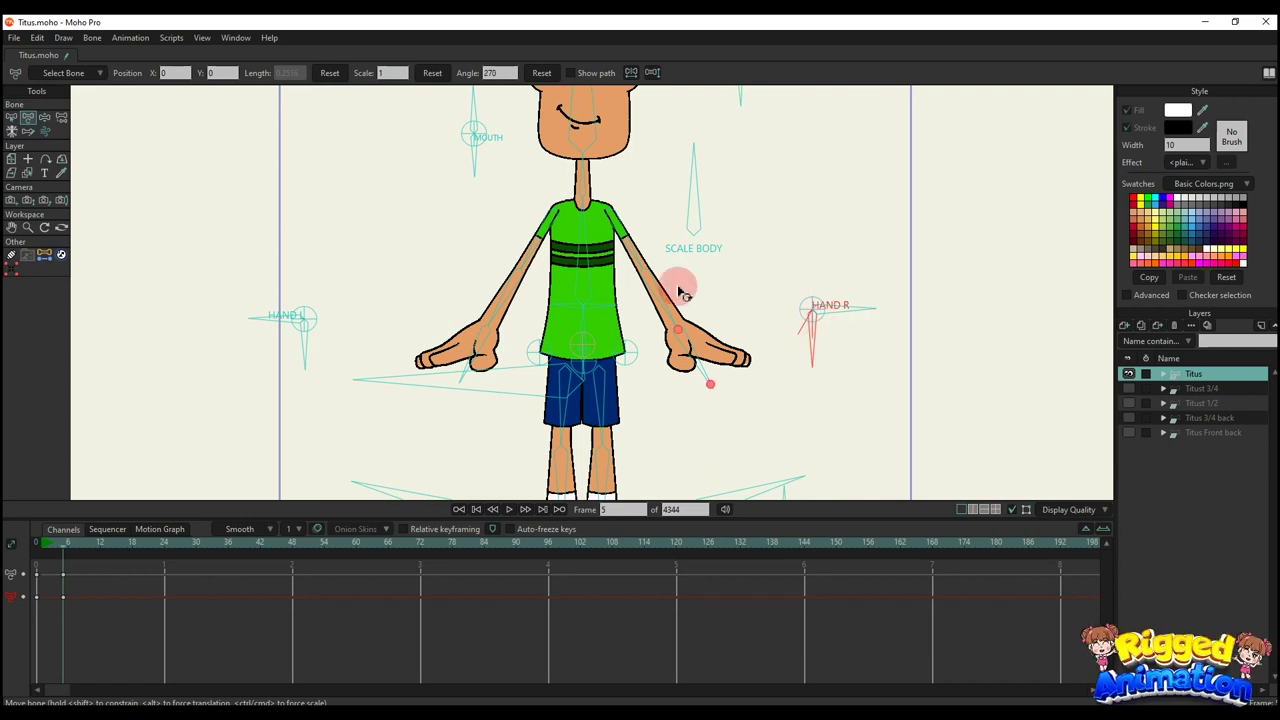
- Swing both arms and rotate the HAND L and HAND R control bones to test more hand poses
drag(503, 304, 654, 308)
click(305, 350)
drag(575, 303, 300, 343)
click(288, 343)
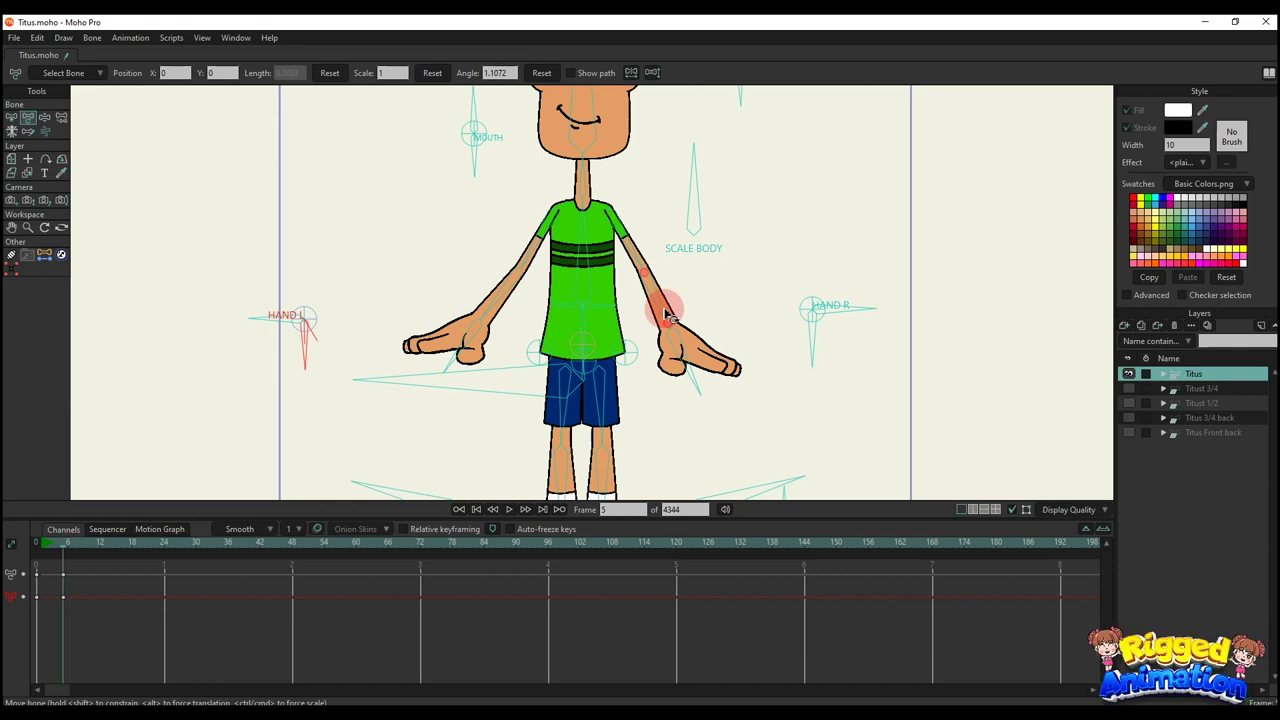
drag(822, 340, 628, 307)
drag(540, 290, 620, 297)
scroll(620, 297, down, 3)
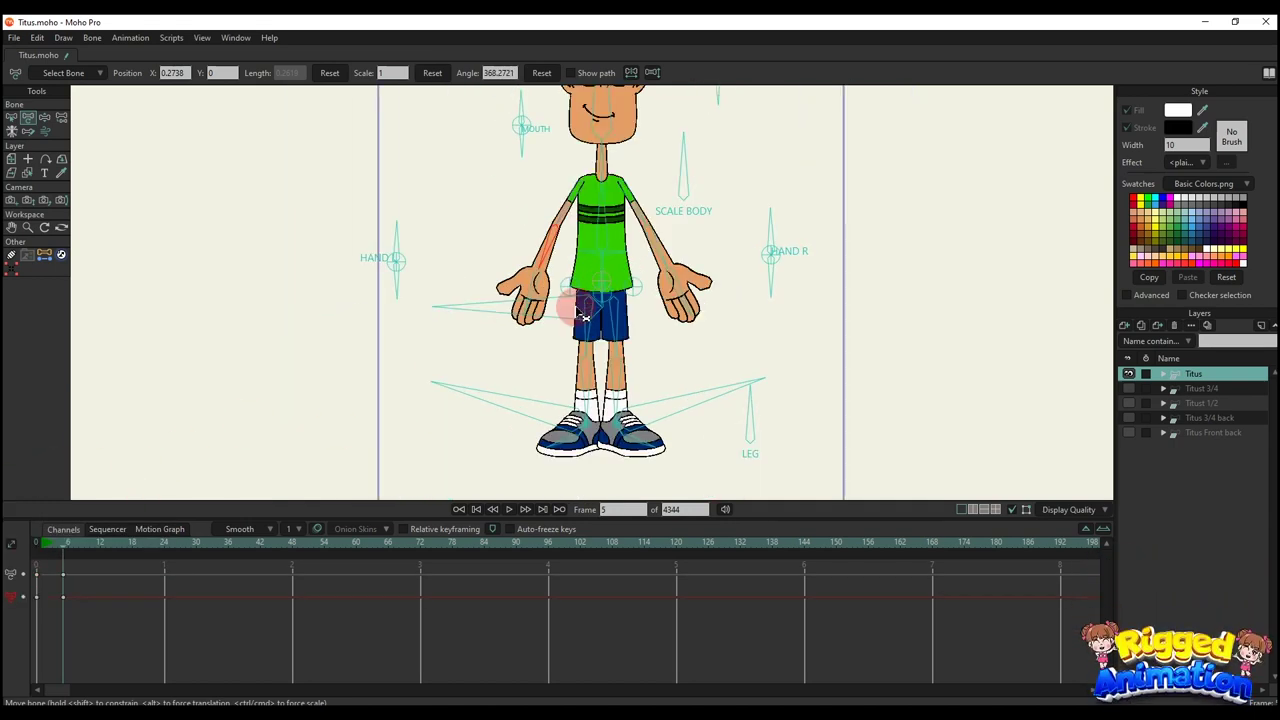
- Try pulling the body down and moving a foot with the Manipulate Bones tool, undo the pull and clear all keyframes
key(z)
drag(577, 310, 575, 383)
key(ctrl+z)
scroll(586, 251, down, 4)
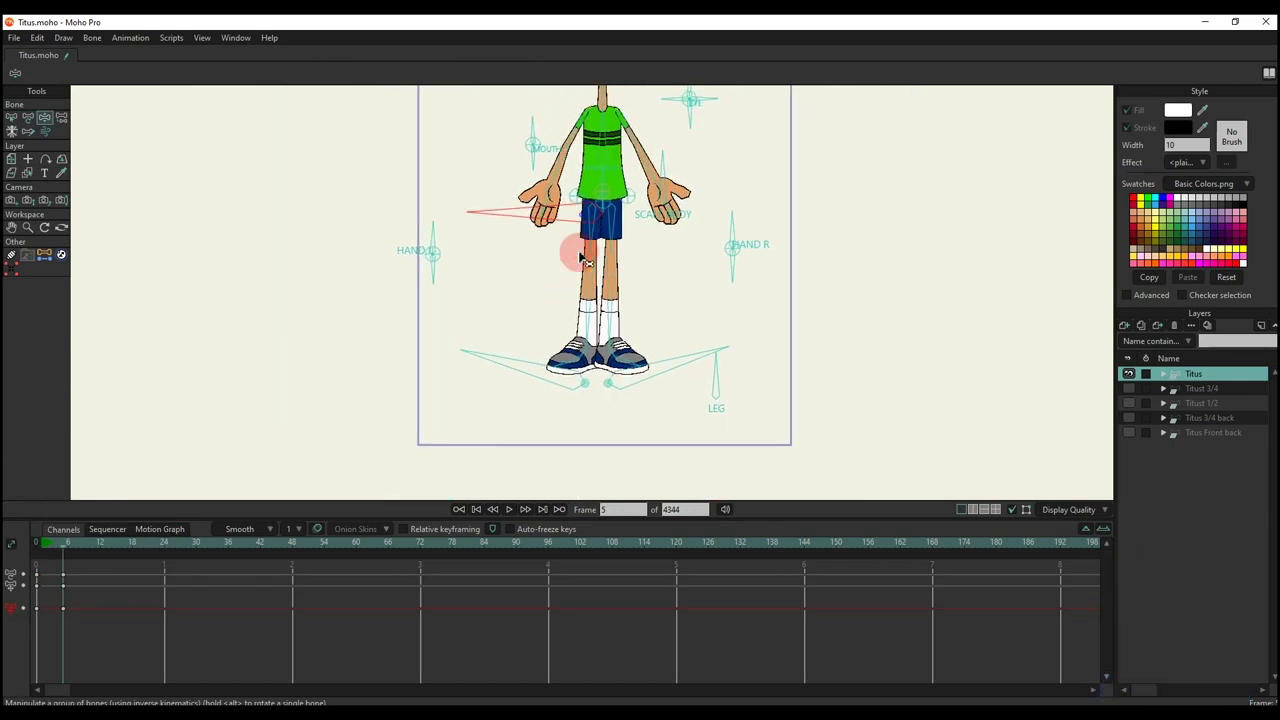
drag(562, 373, 557, 402)
drag(184, 661, 9, 514)
key(Delete)
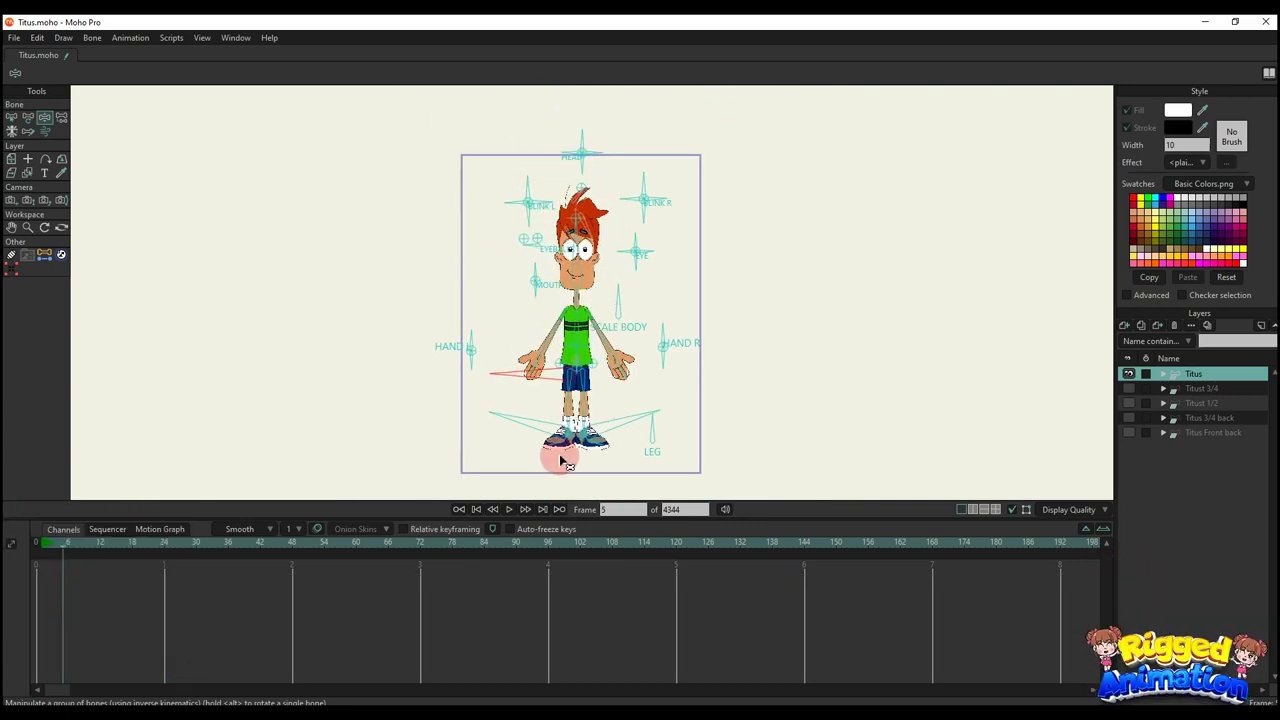
- Reposition a foot with the bone transform tool and rotate the LEG control bone to 160° to test the knee bend
scroll(565, 453, up, 6)
key(t)
drag(624, 348, 598, 303)
drag(923, 334, 777, 400)
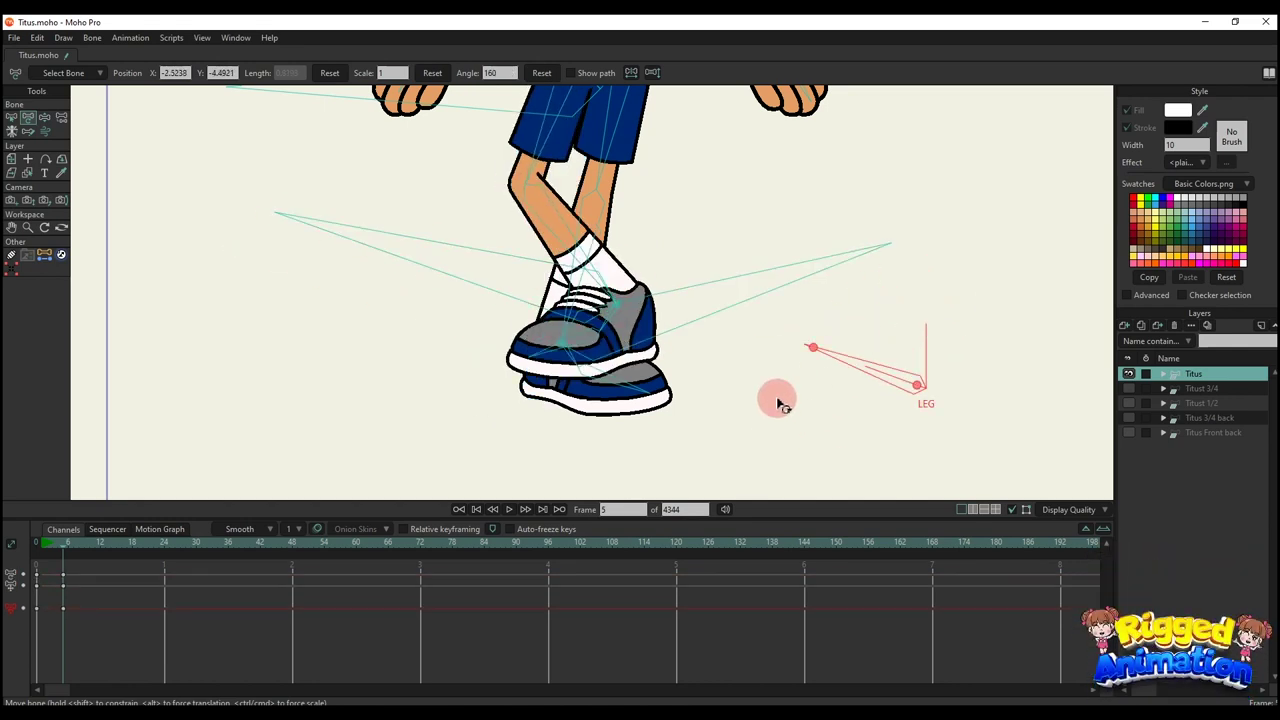
scroll(777, 400, down, 3)
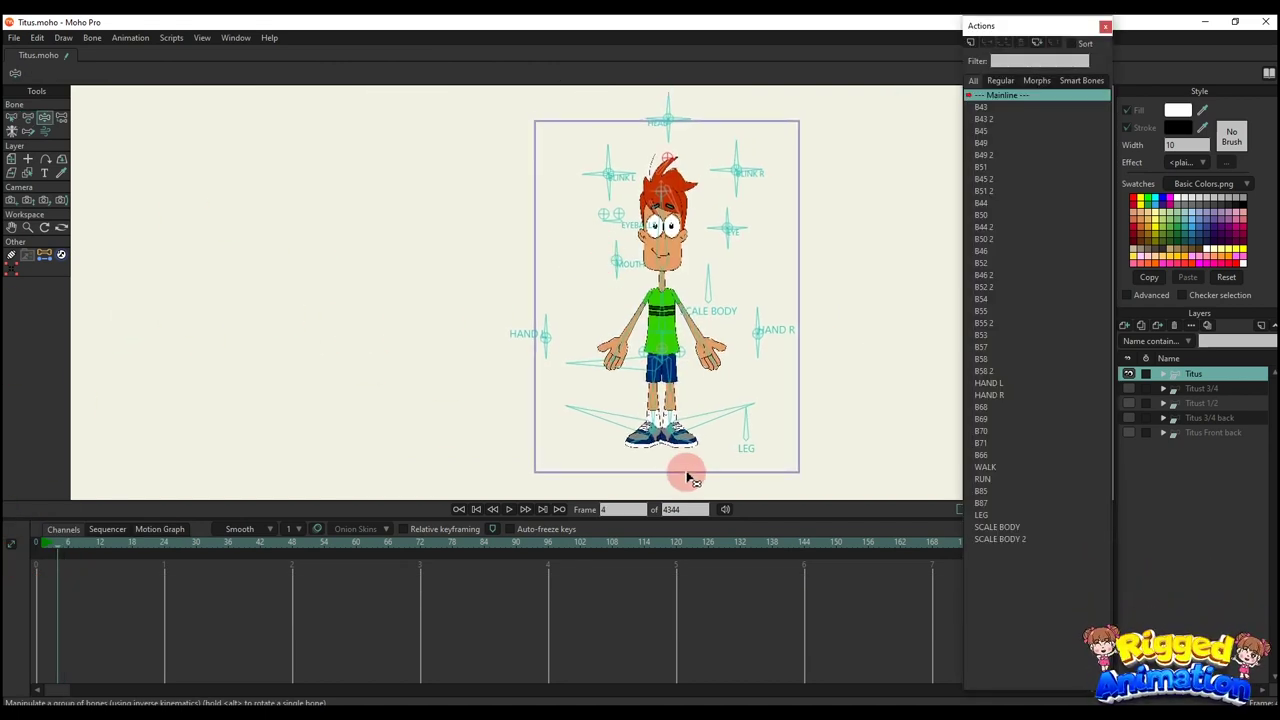
- Bend the character's torso sideways at frame 4 with the bone transform tool
scroll(657, 342, up, 5)
scroll(673, 304, down, 3)
key(t)
drag(672, 298, 643, 305)
scroll(670, 325, up, 5)
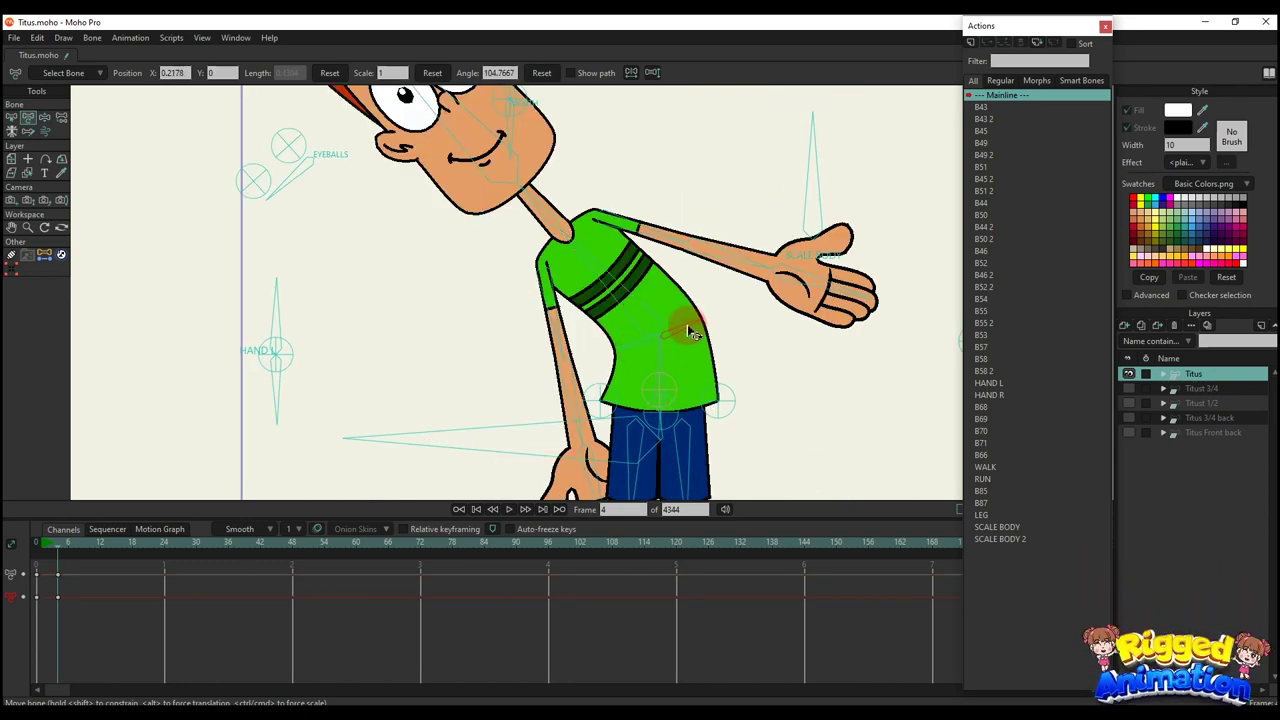
- Adjust the shirt's waist bones and move its hem point bones outward so the shirt flares
click(630, 352)
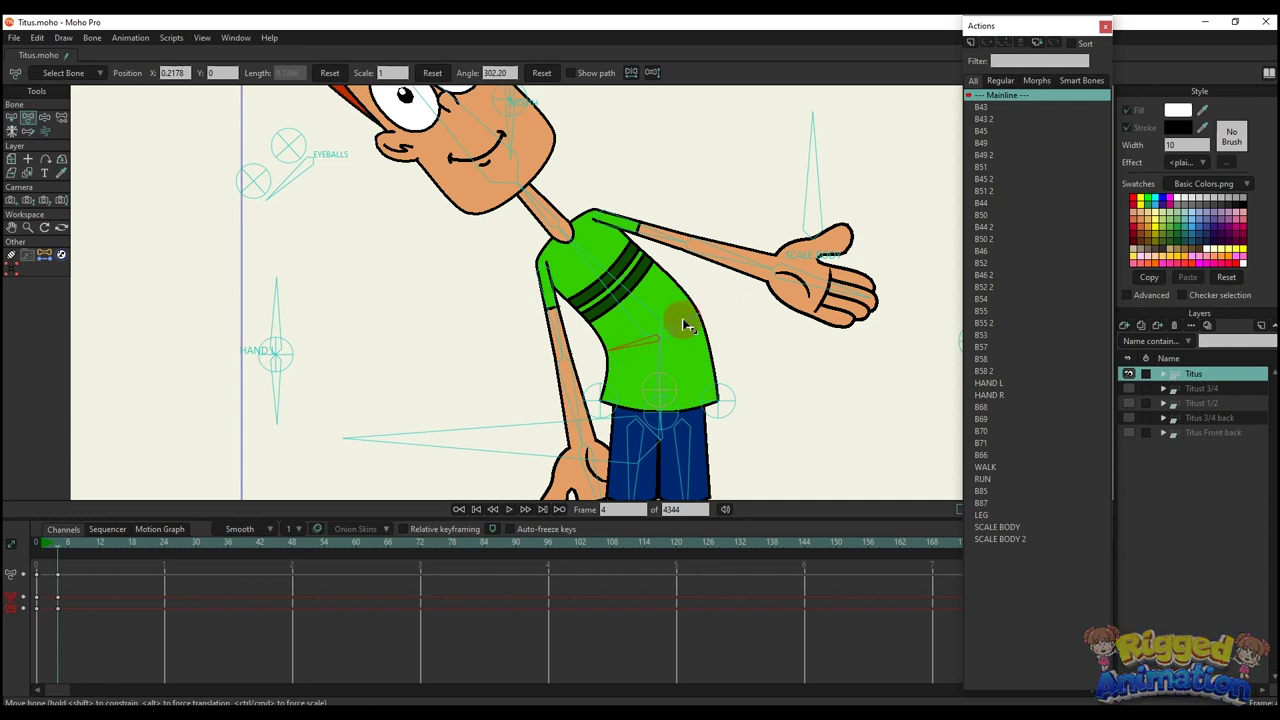
click(641, 379)
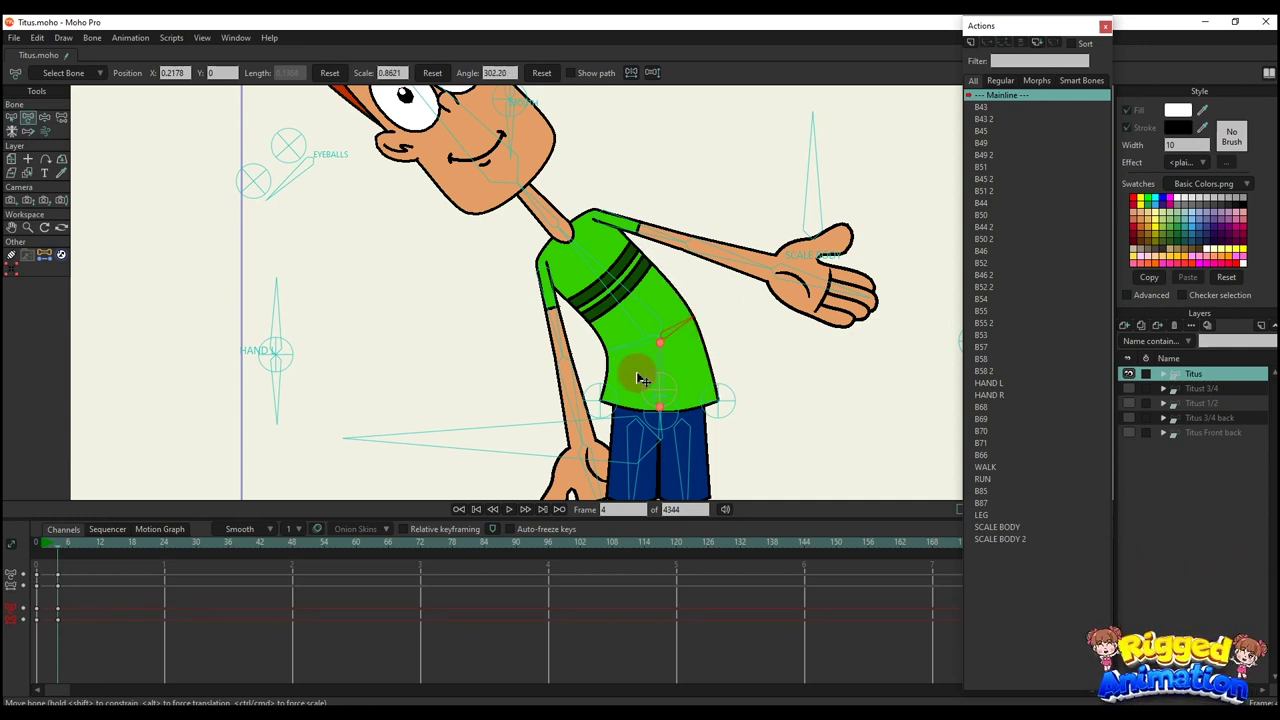
click(718, 406)
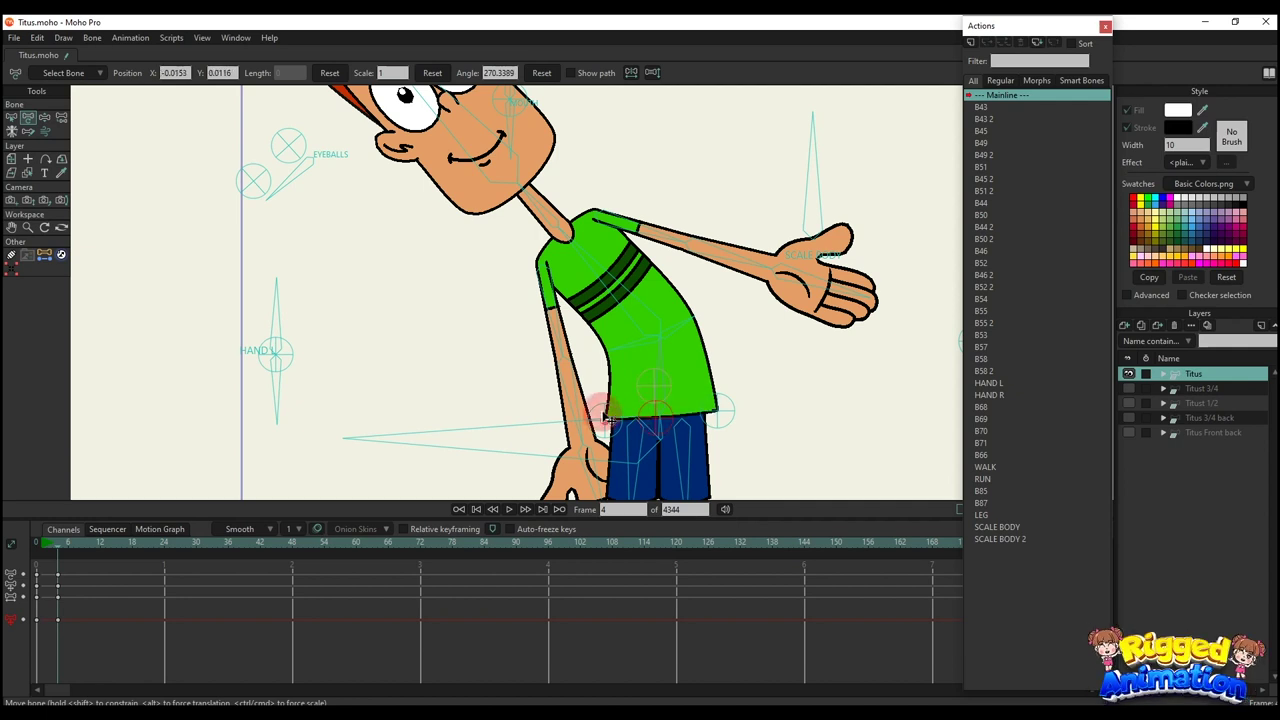
drag(604, 416, 578, 420)
drag(721, 412, 744, 398)
drag(687, 461, 683, 391)
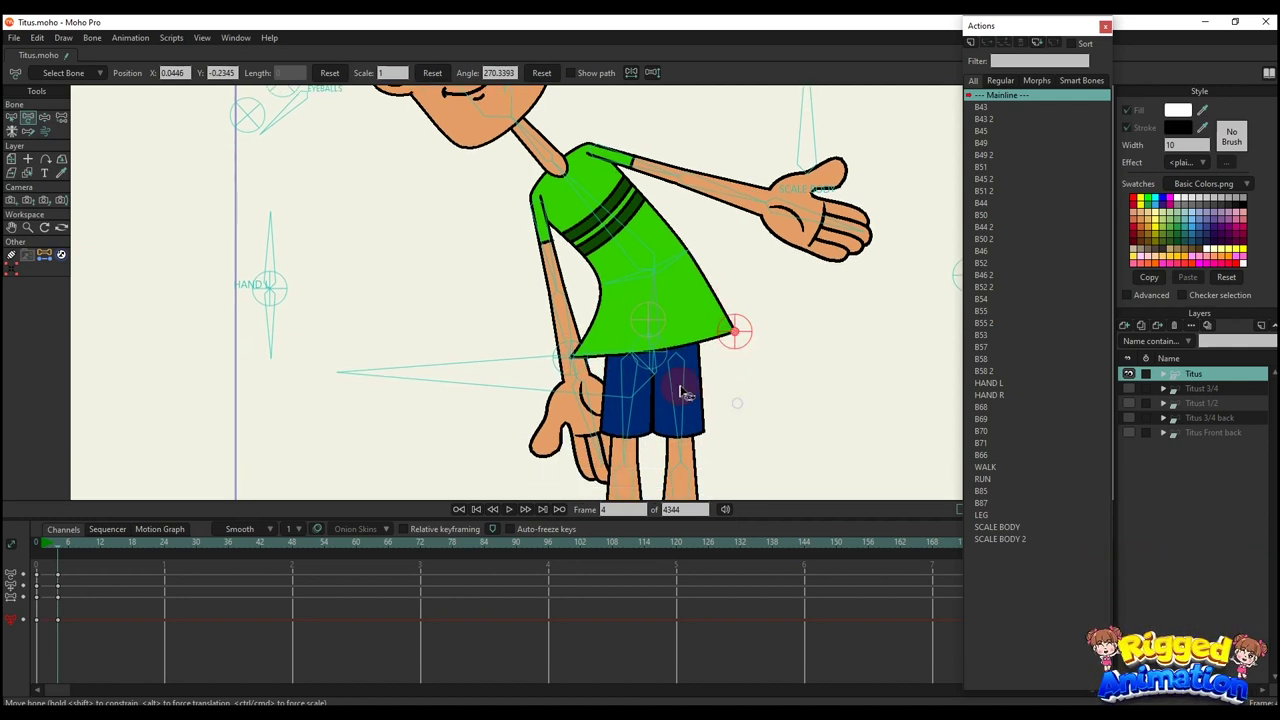
- Raise the foot on the HAND R side to bend the knee upward, and adjust the shirt bones around the raised thigh
scroll(702, 400, down, 2)
drag(714, 460, 718, 389)
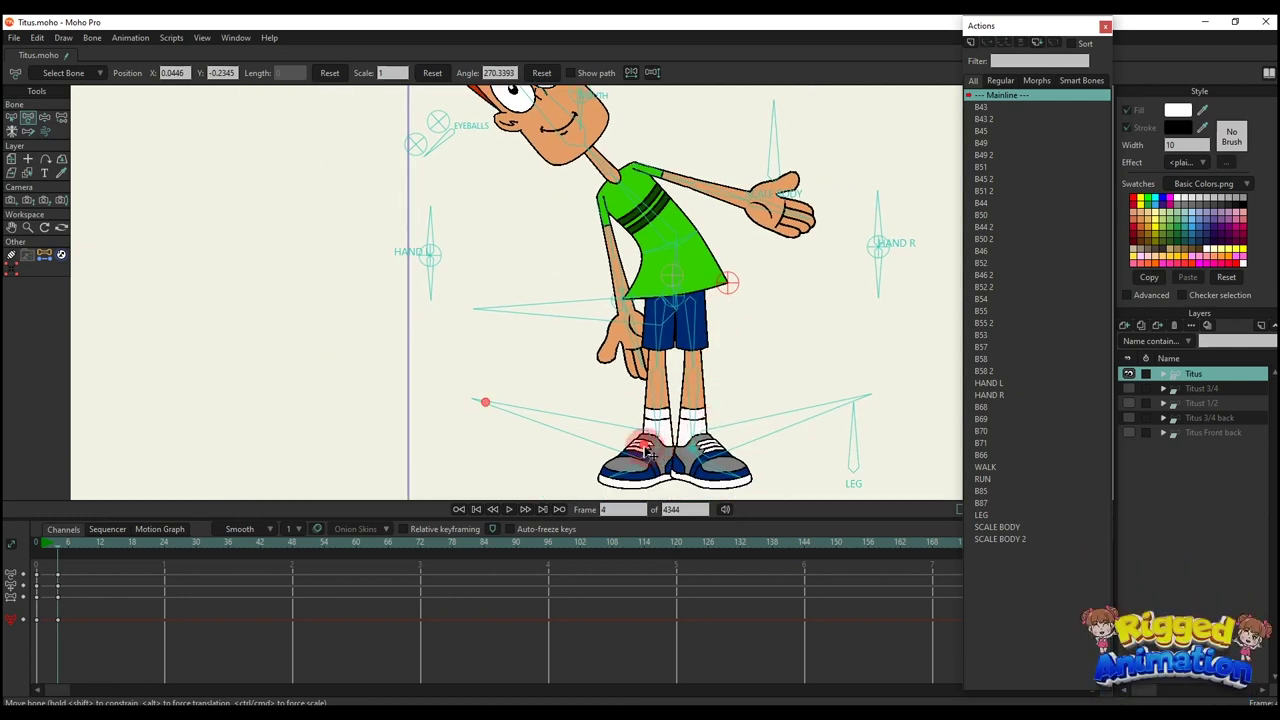
drag(707, 449, 732, 258)
scroll(705, 272, up, 2)
click(590, 318)
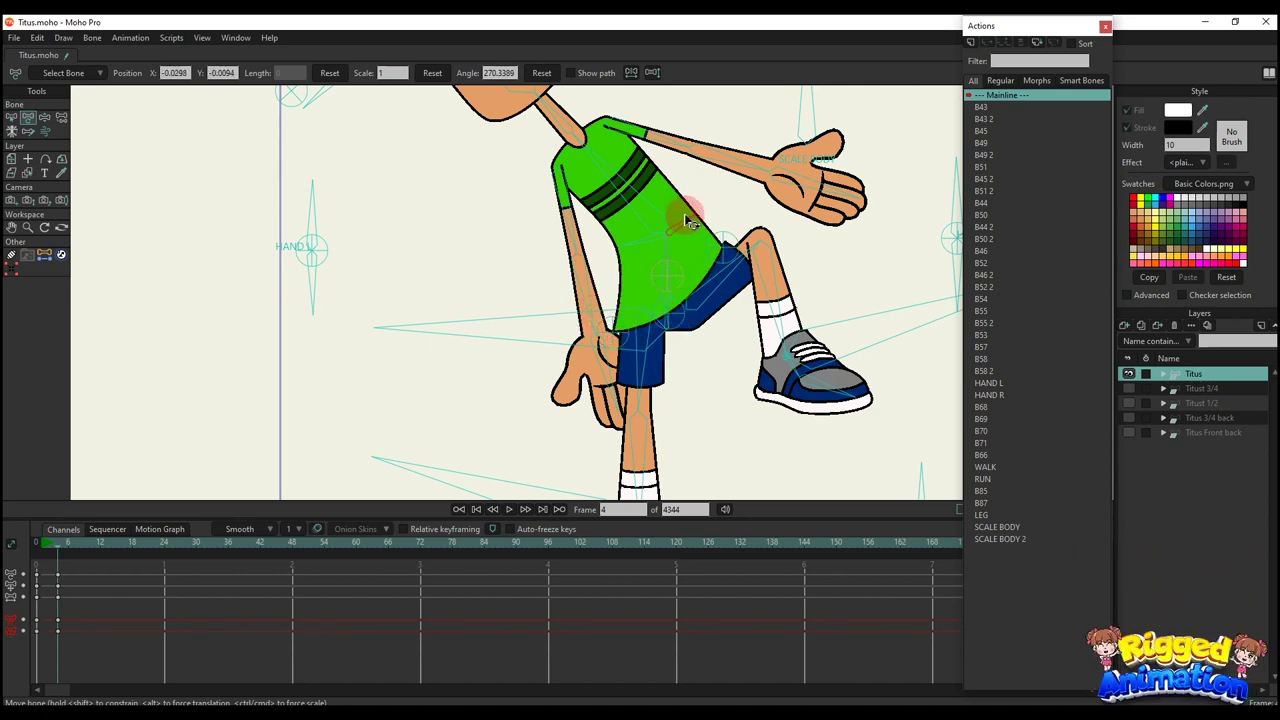
- Adjust the shirt's waist and hem bones around the raised thigh, and delete all the pose keyframes
click(660, 235)
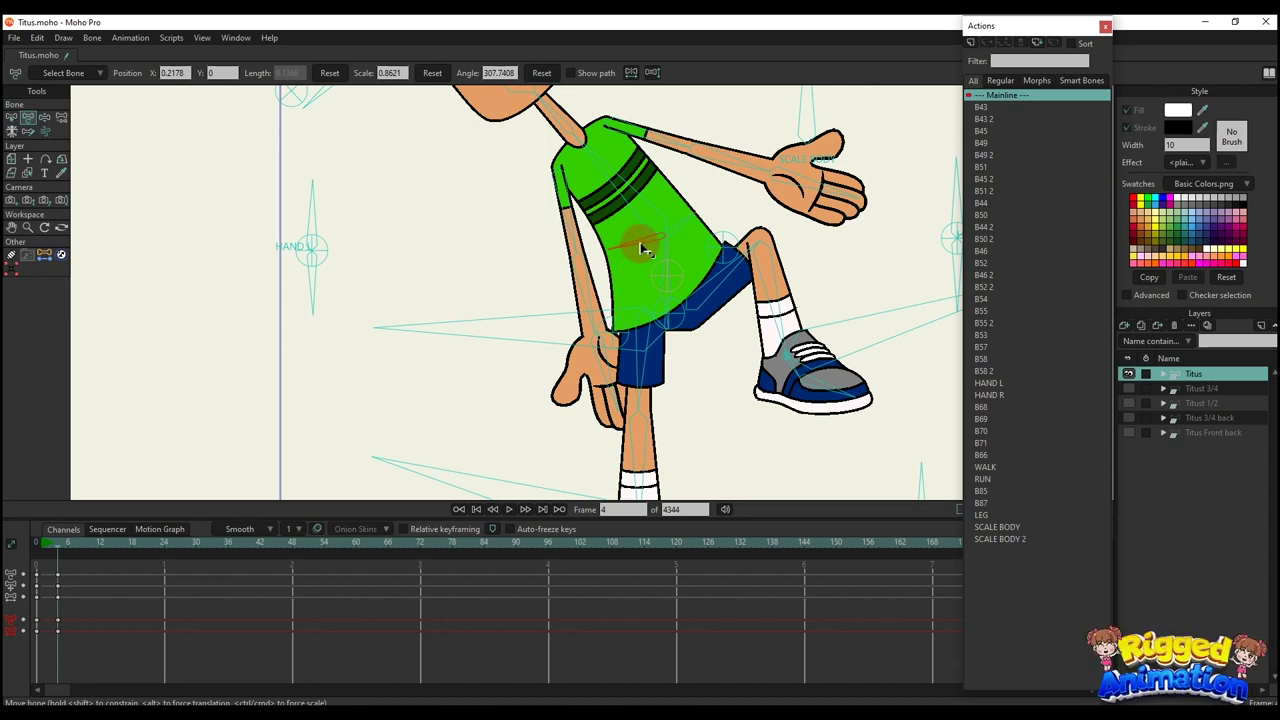
drag(640, 250, 697, 220)
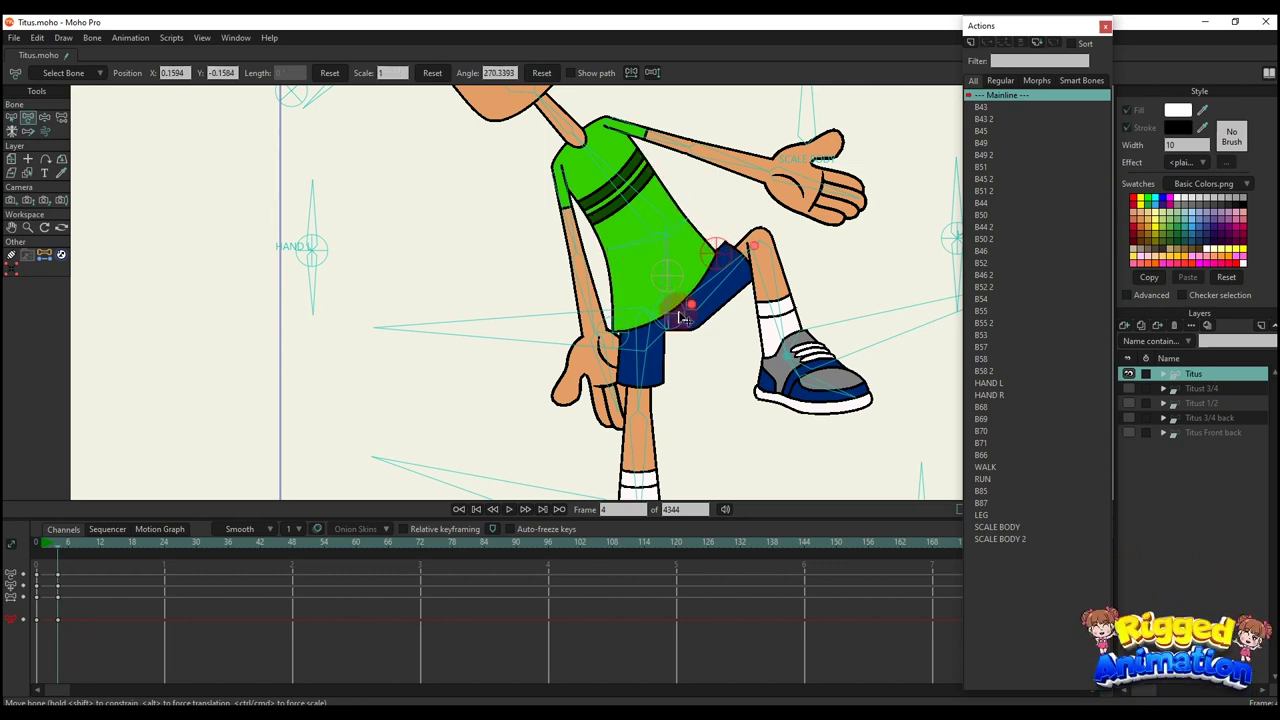
scroll(626, 338, down, 5)
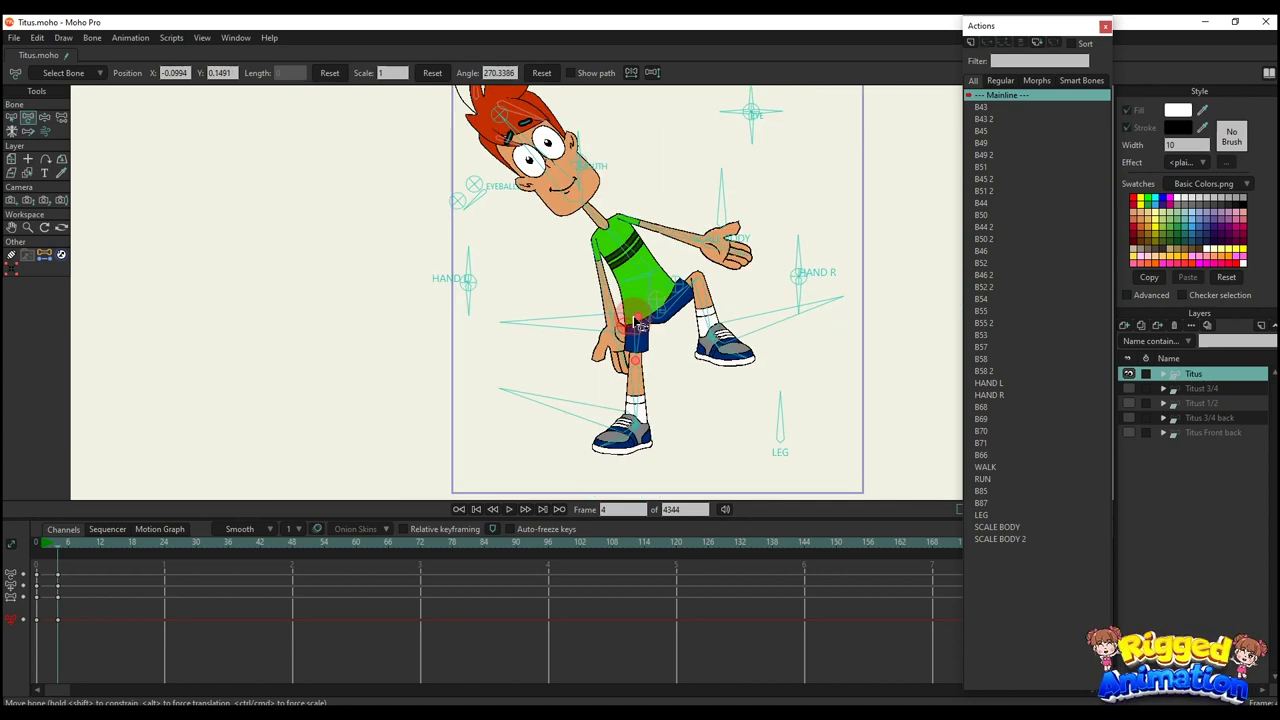
drag(177, 634, 12, 548)
key(Delete)
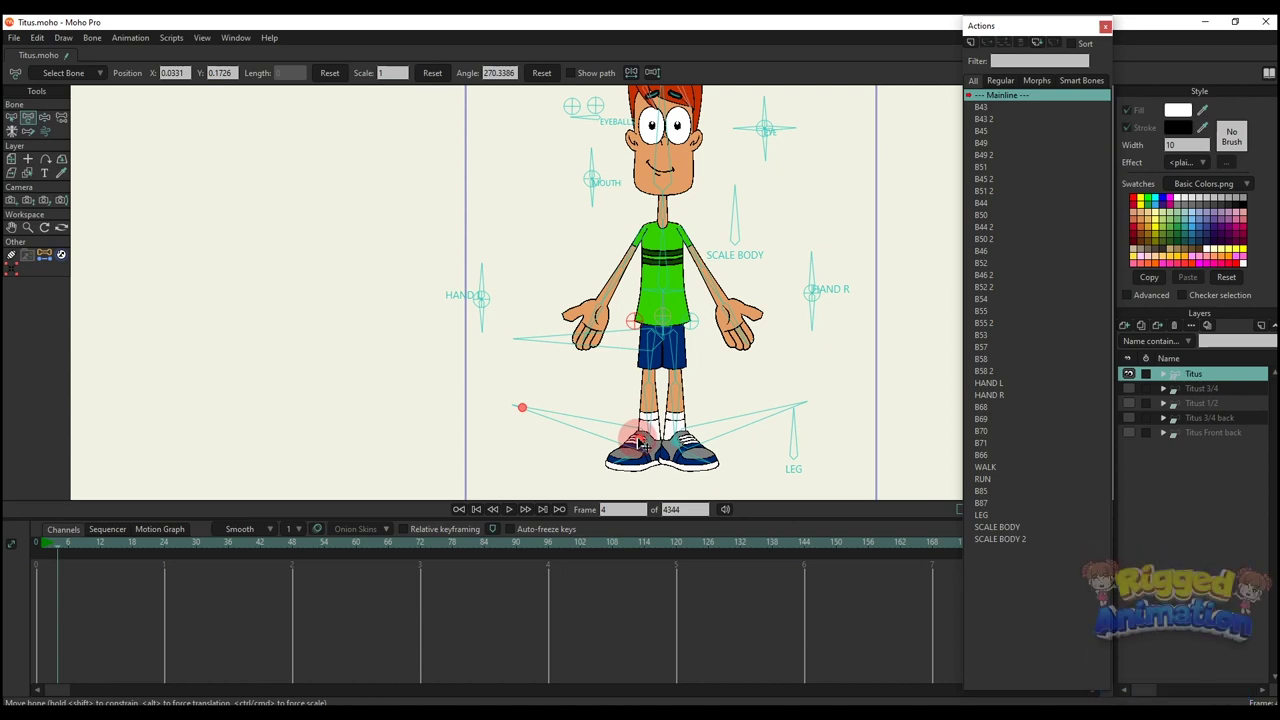
- Raise the foot on the HAND L side and move the shirt's hem point bone to test the leg and shirt
drag(638, 442, 617, 364)
scroll(623, 317, up, 2)
drag(639, 322, 678, 330)
scroll(678, 330, up, 1)
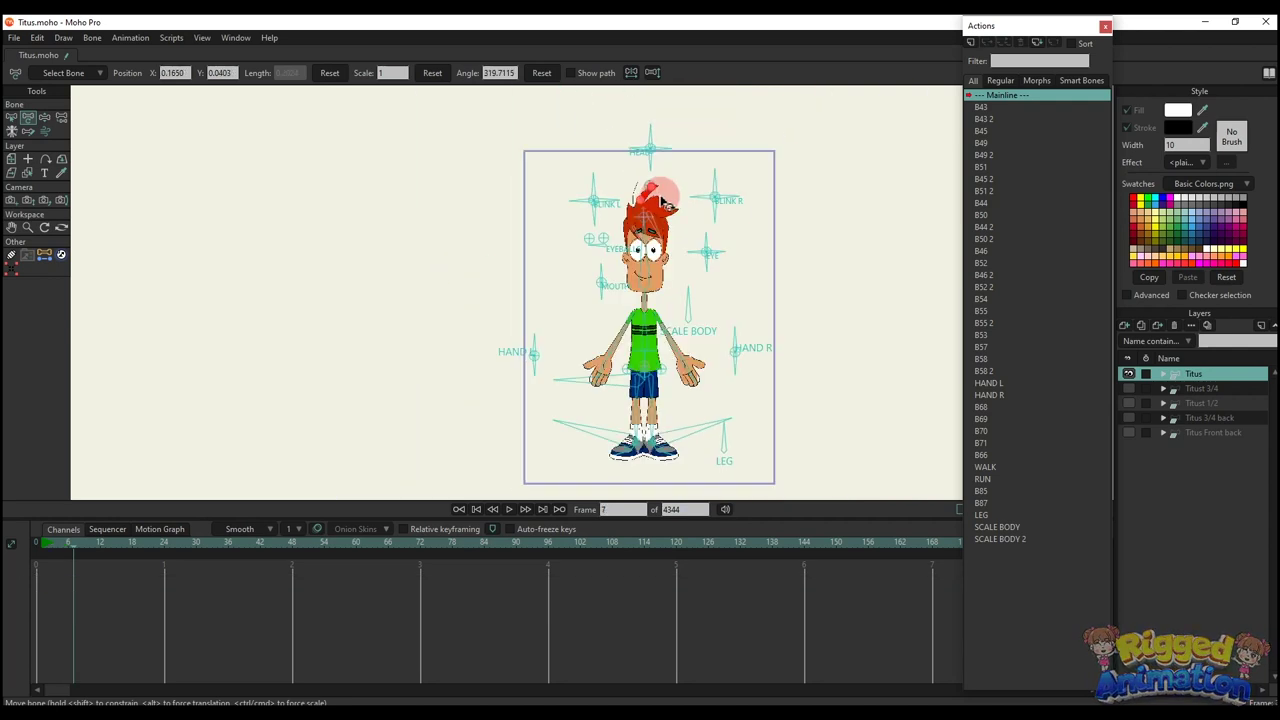
- Move the group of control bones away from the character at frame 7, and undo the move
drag(657, 190, 227, 254)
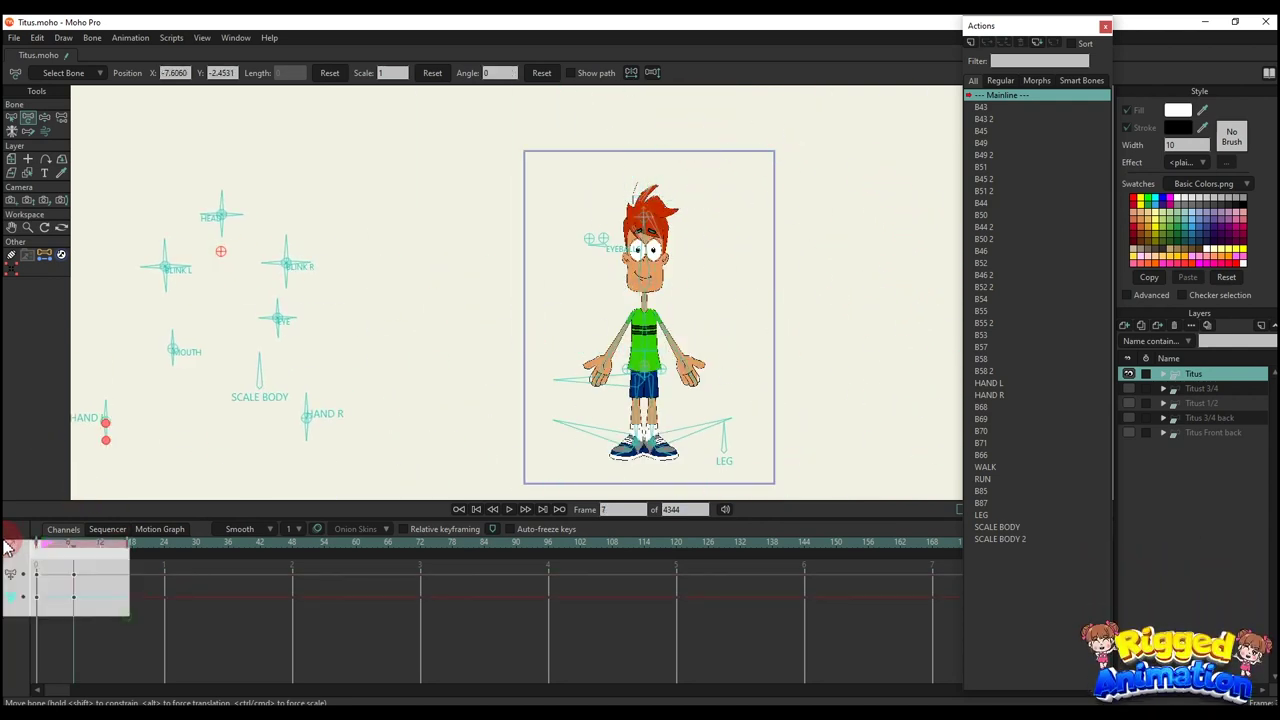
key(ctrl+z)
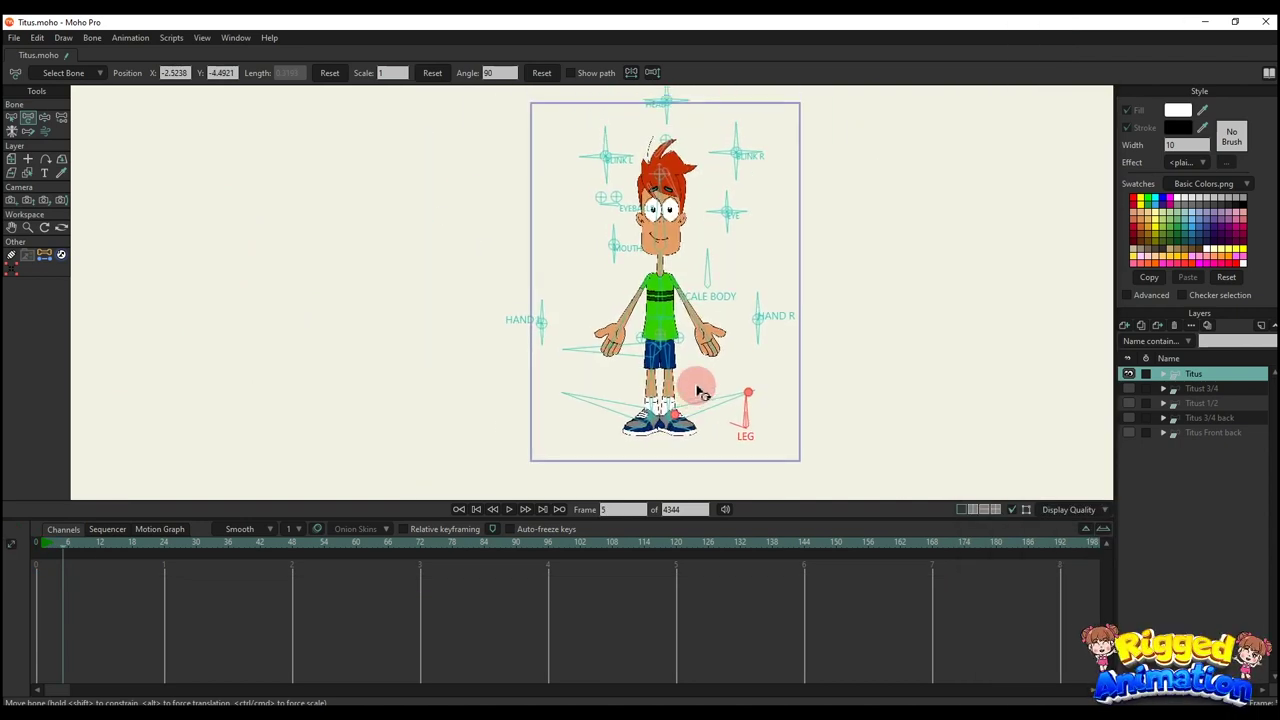
- Insert the WALK action at frame 5 from the Actions list and play back the walk cycle
key(ctrl+shift+a)
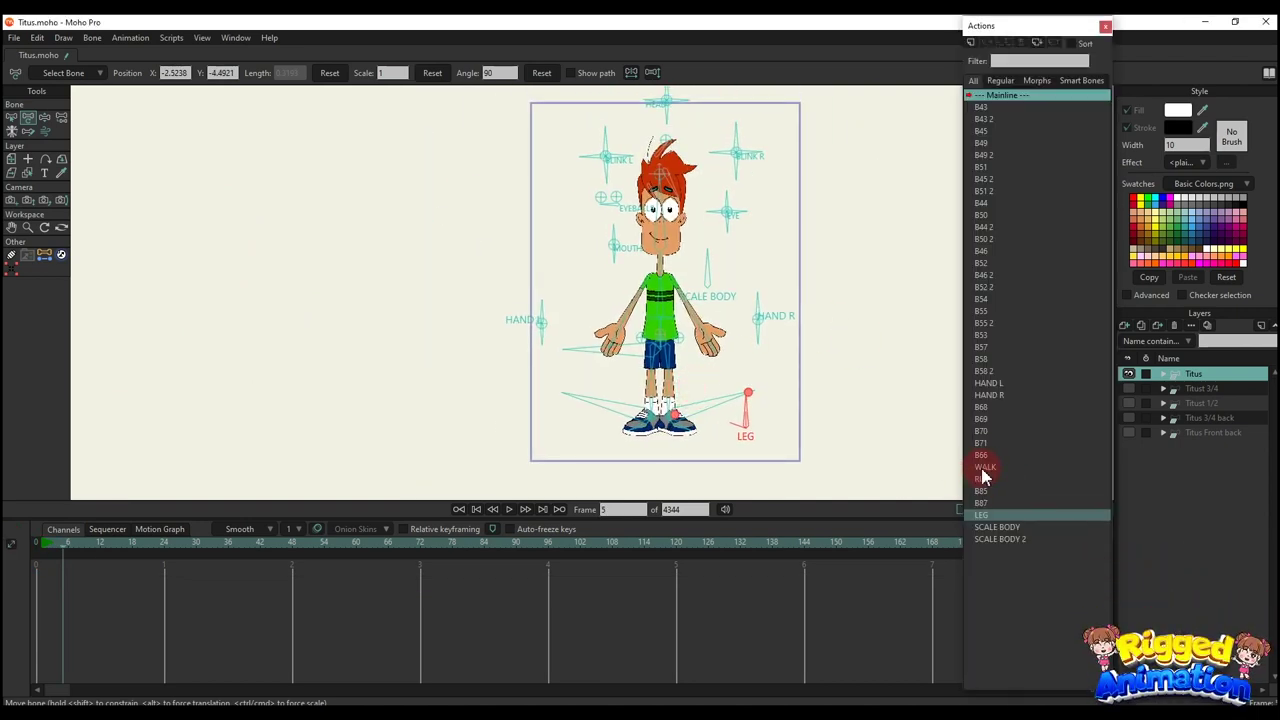
double_click(984, 468)
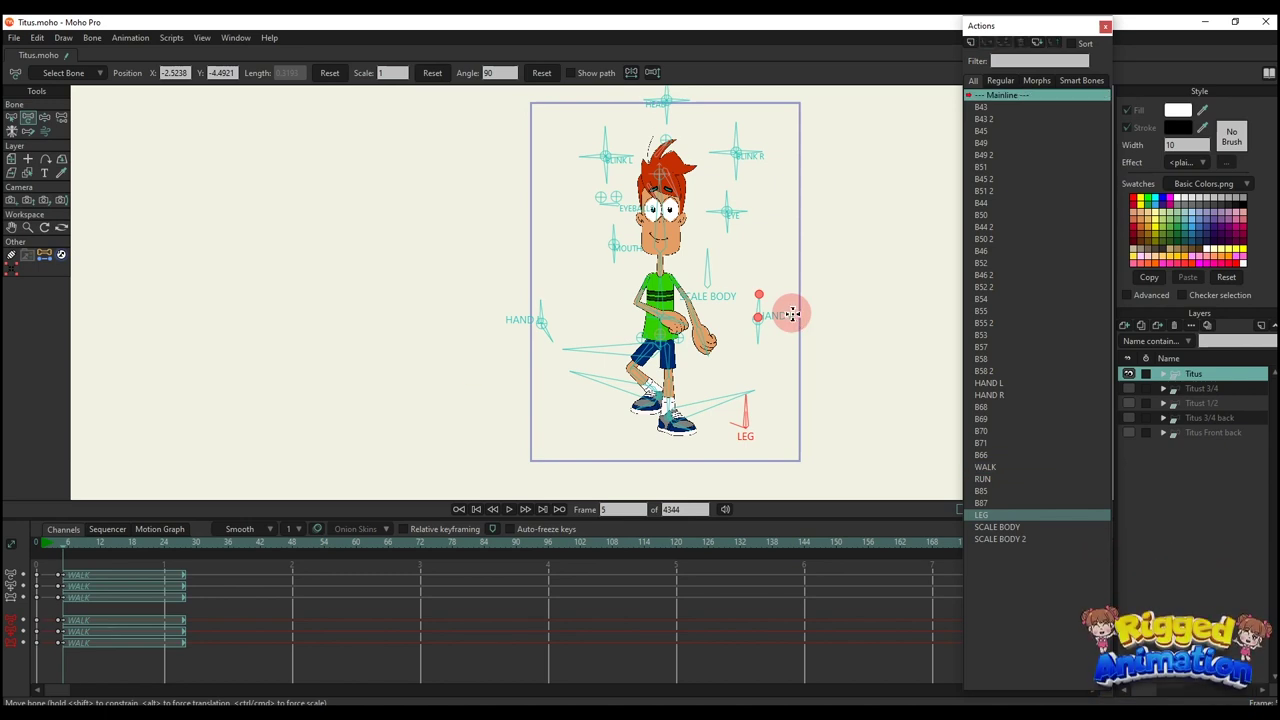
key(space)
key(space)
key(space)
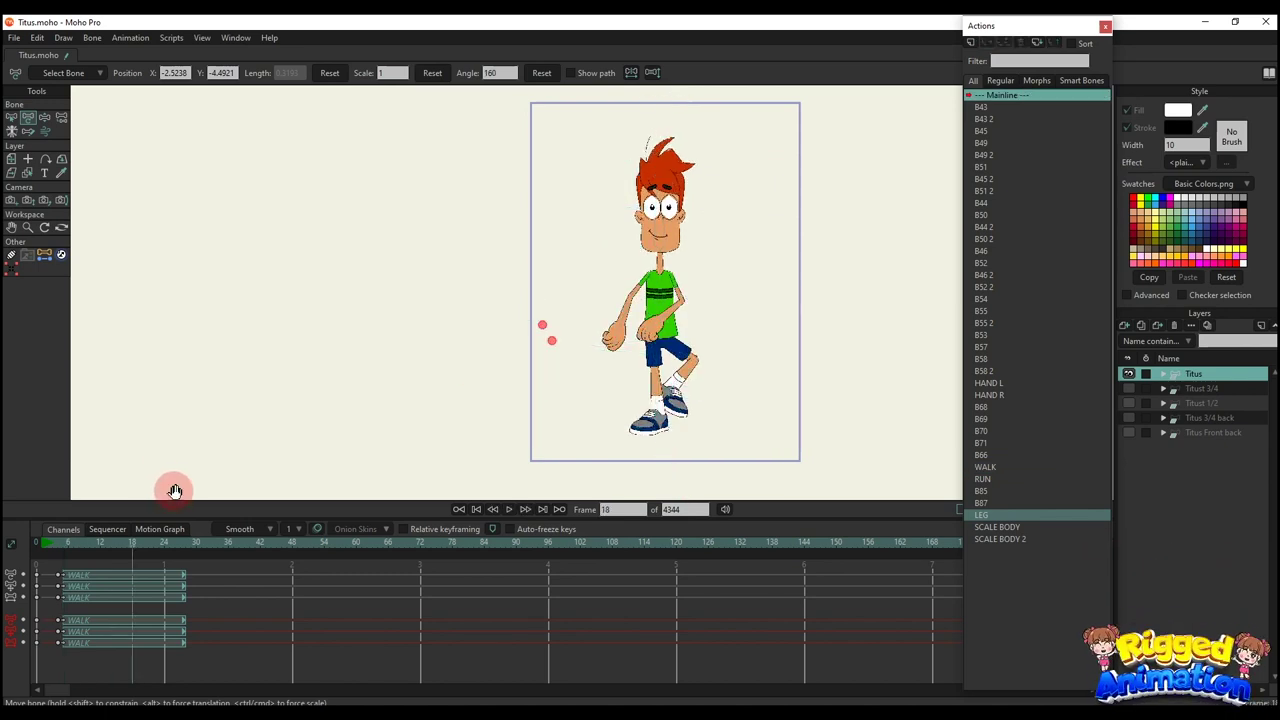
key(space)
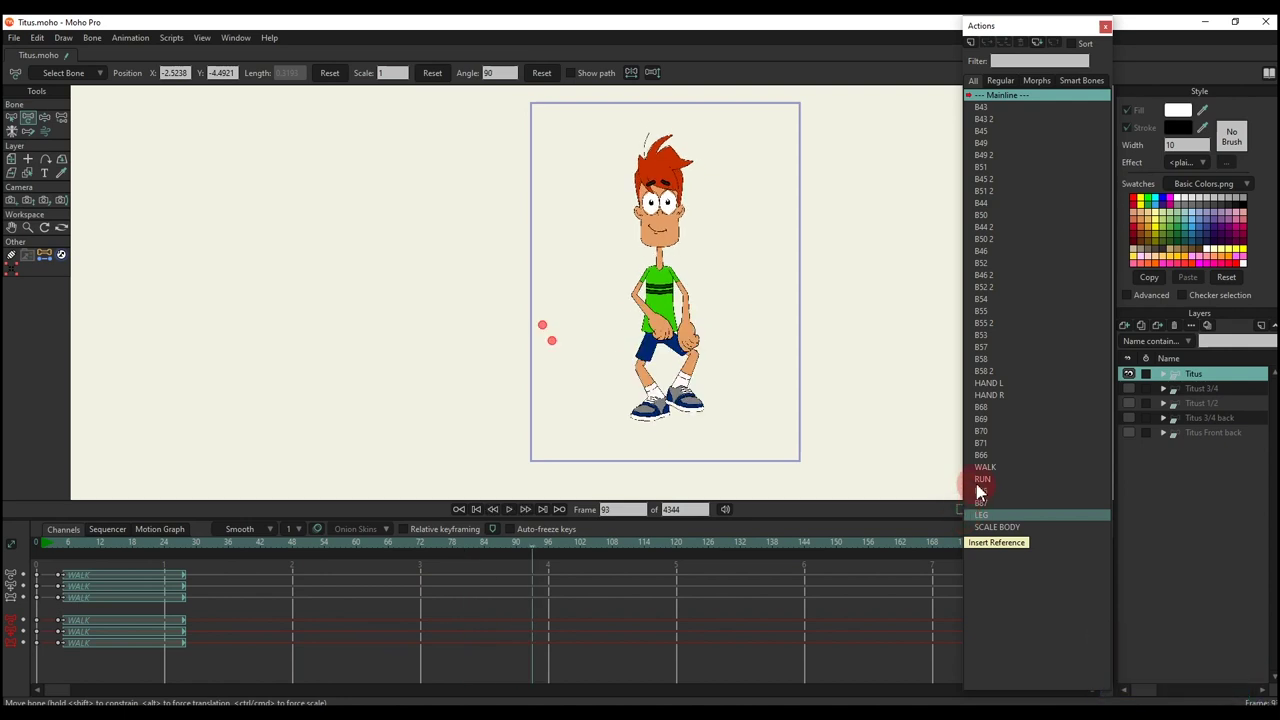
- Choose the RUN action with the playhead at frame 93 and play the animation
click(980, 482)
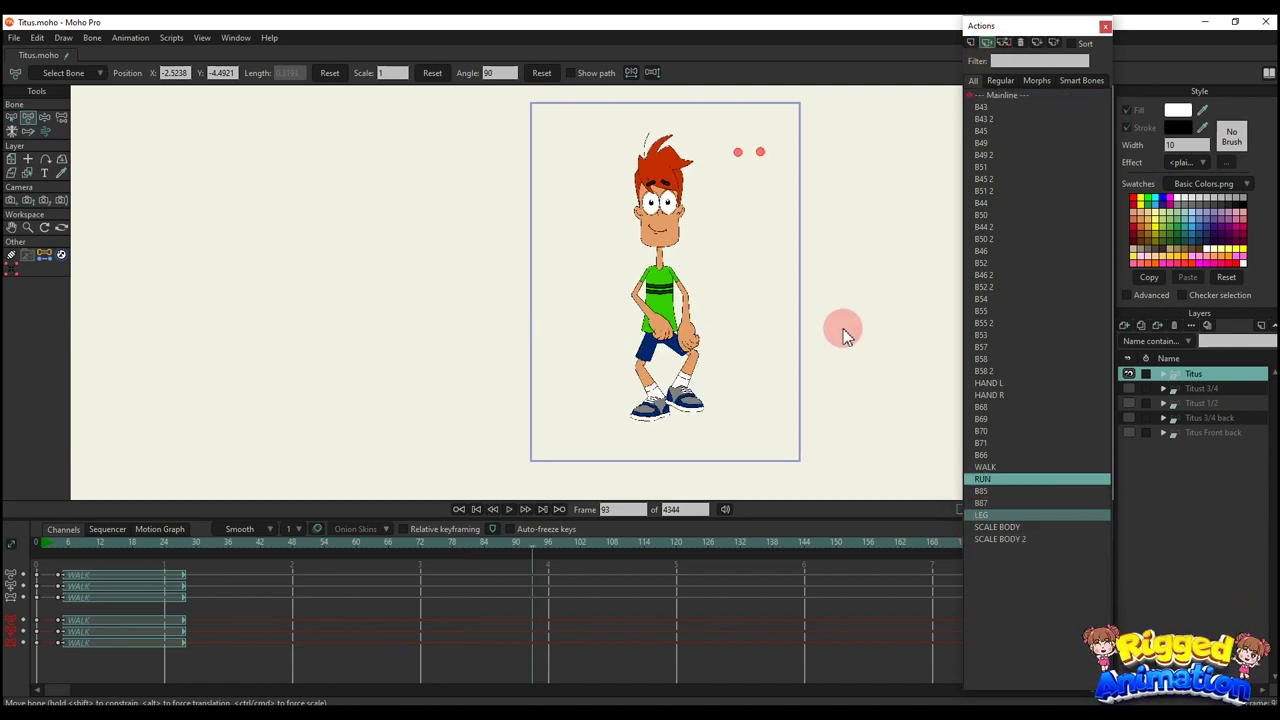
click(533, 542)
key(space)
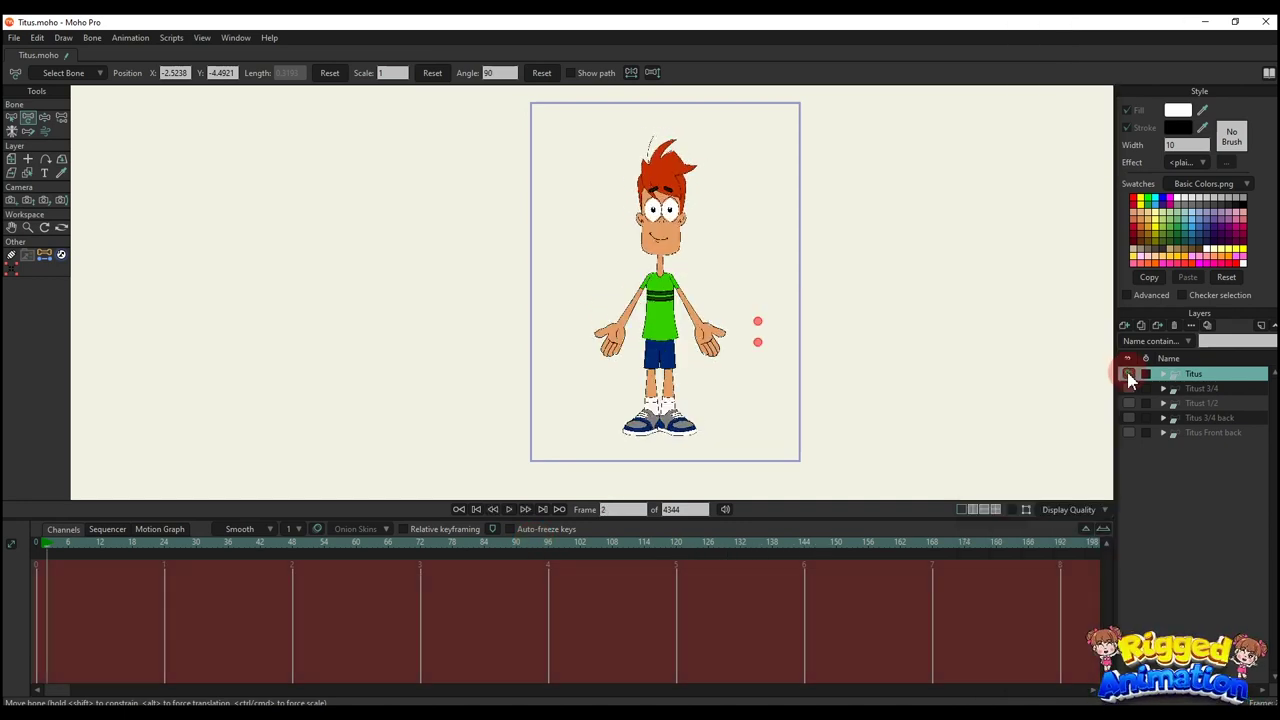
- Show the Titust 3/4 layer and rotate its HEAD control bone to turn the head through its different angles
click(1187, 391)
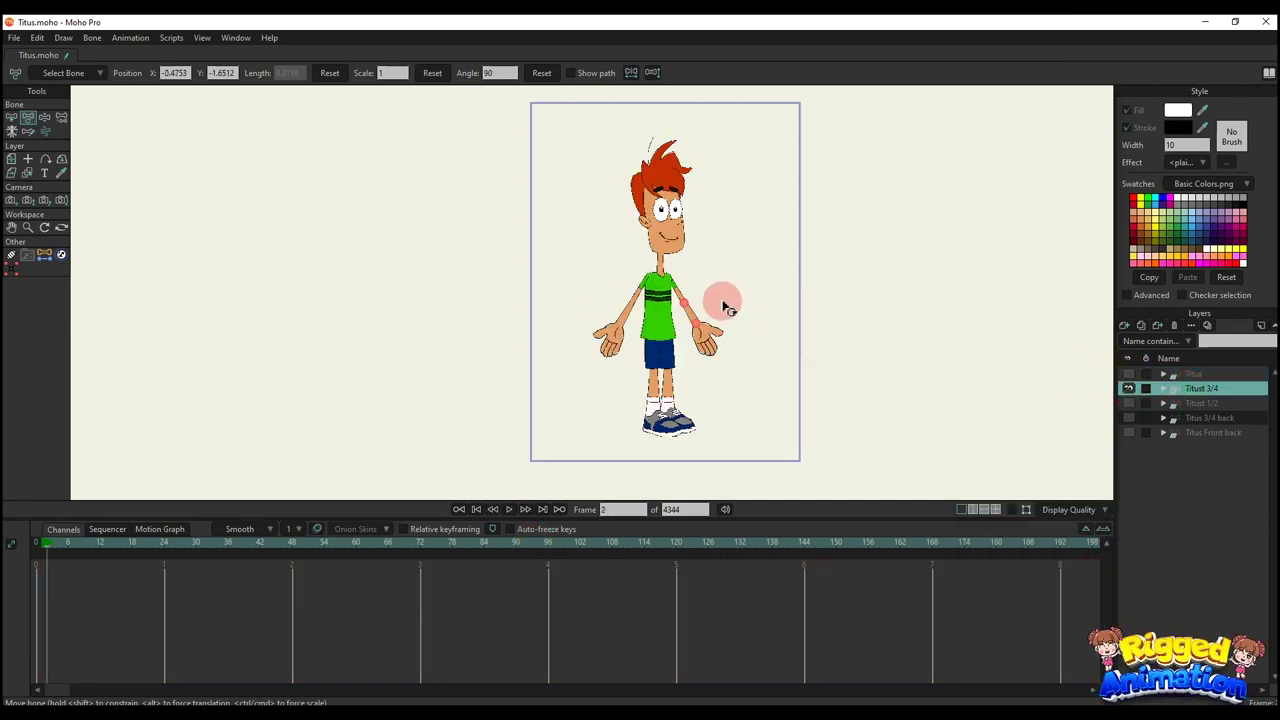
scroll(664, 216, up, 4)
drag(674, 151, 682, 230)
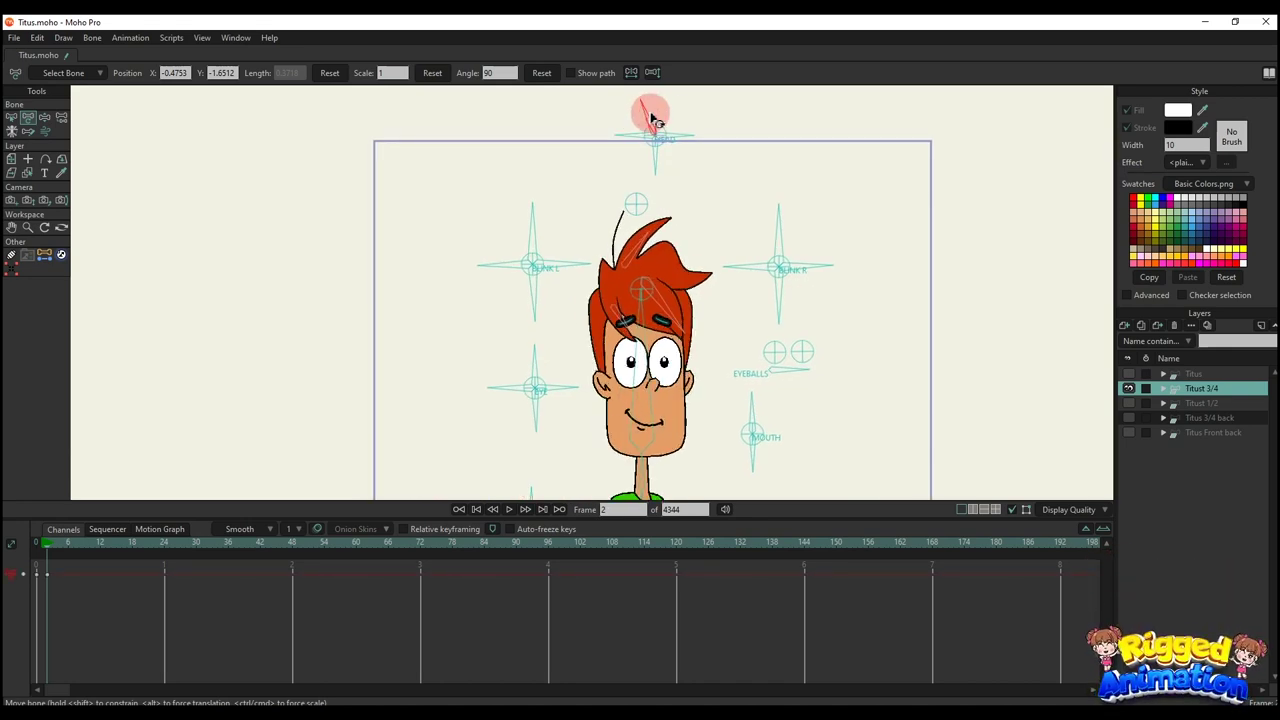
click(634, 145)
mouse_move(636, 130)
mouse_down()
mouse_move(629, 188)
mouse_move(618, 125)
mouse_up()
mouse_move(668, 170)
mouse_down()
mouse_move(669, 103)
mouse_move(664, 173)
mouse_up()
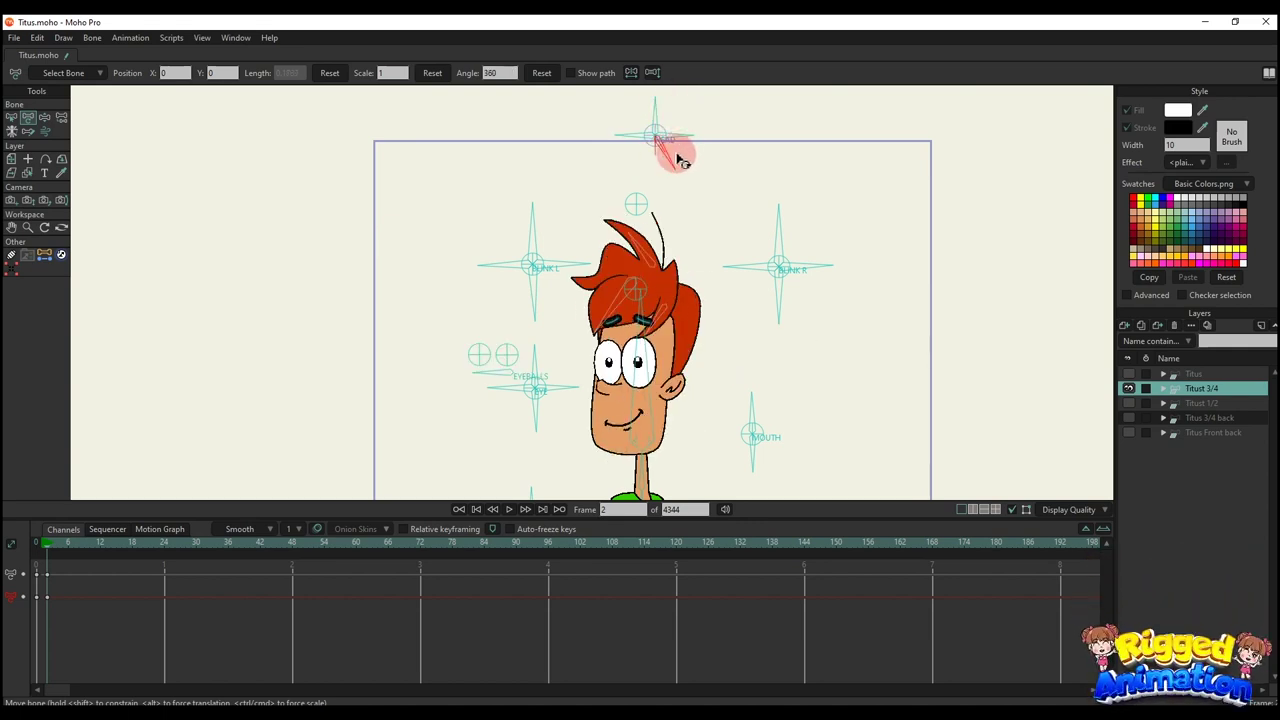
mouse_move(678, 160)
mouse_down()
mouse_move(531, 234)
mouse_move(600, 222)
mouse_move(628, 112)
mouse_up()
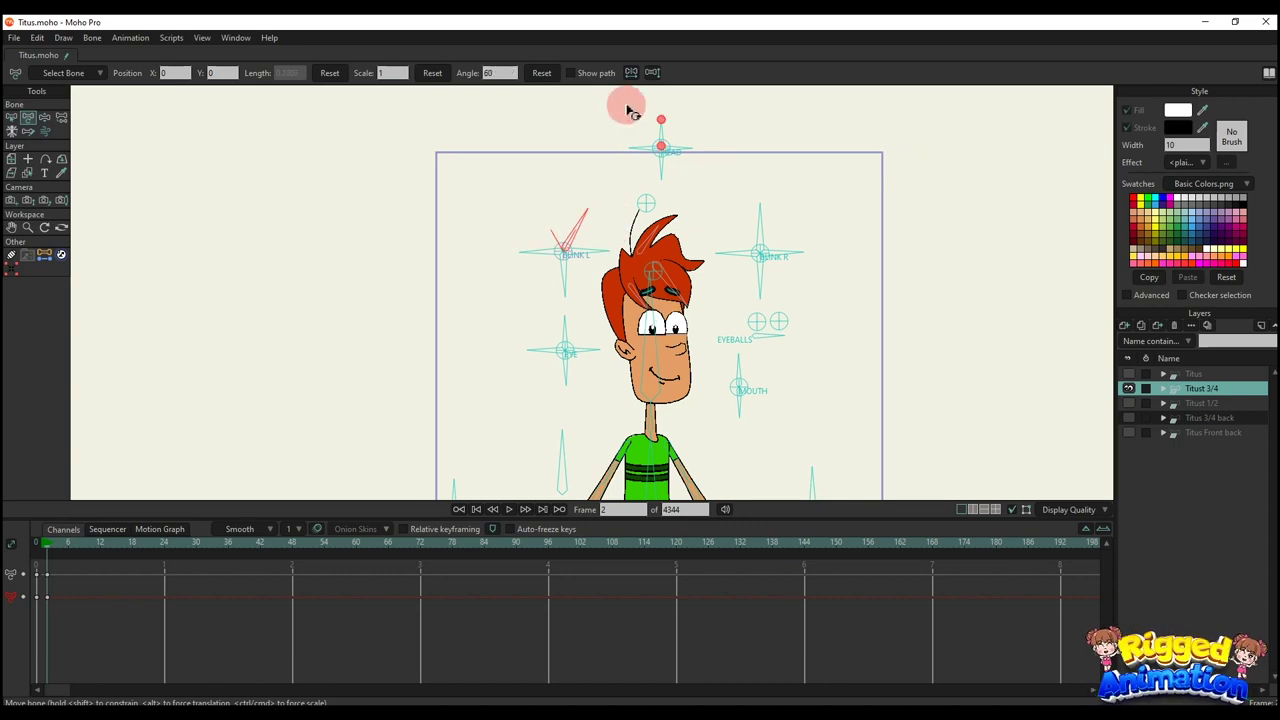
- Rotate the BLINK L control bone to test the eyelids and brows, resetting its angle after each test
click(551, 75)
drag(541, 255, 562, 193)
click(546, 76)
scroll(590, 285, up, 2)
click(542, 73)
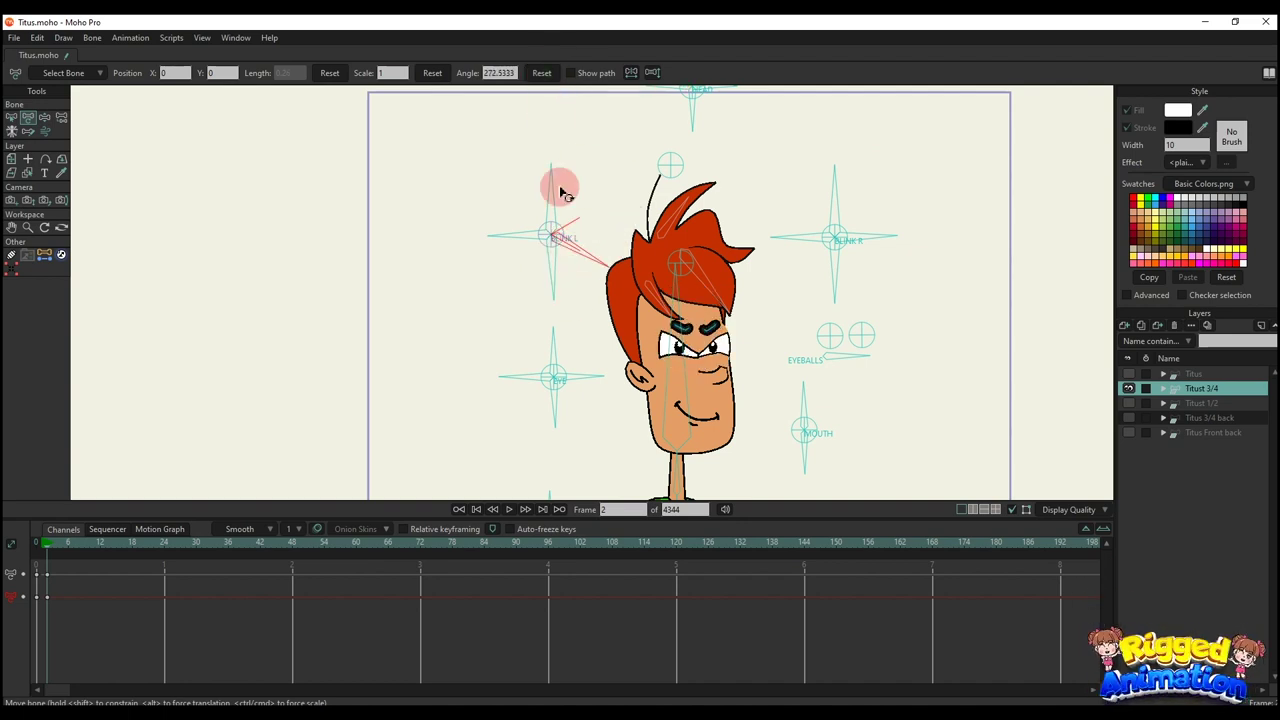
click(547, 73)
- Rotate the BLINK R control bone in several directions to test its expressions, and reset its angle
drag(834, 214, 741, 237)
click(540, 73)
click(552, 76)
drag(820, 208, 880, 290)
drag(868, 228, 848, 307)
click(541, 73)
- Move the EYEBALLS control bones to shift the pupils, and delete the resulting keyframes
click(826, 338)
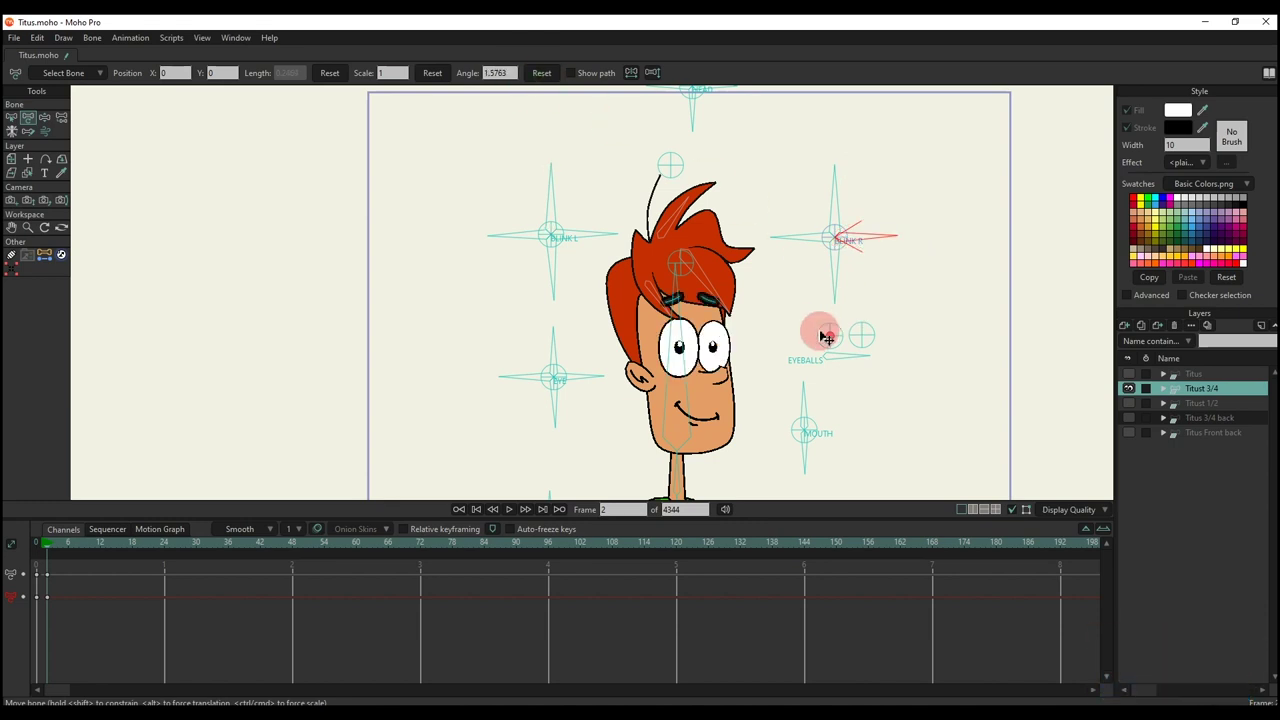
drag(828, 362, 866, 342)
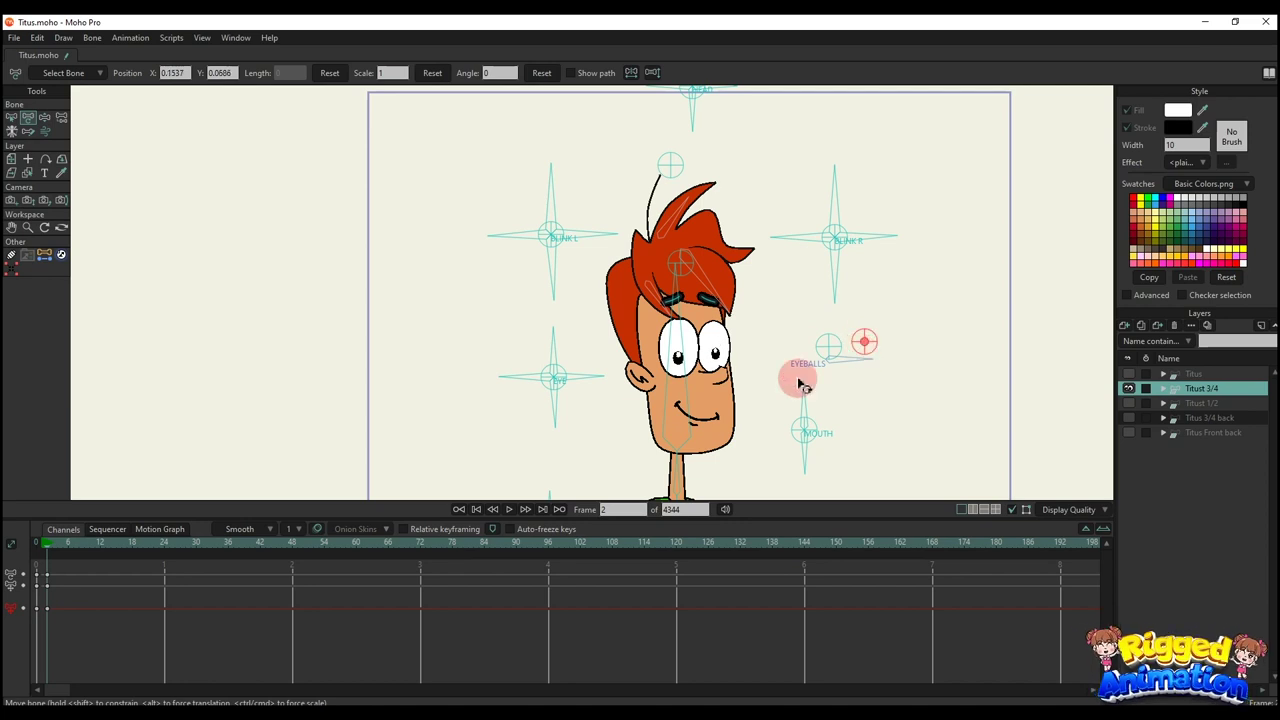
drag(137, 613, 4, 501)
key(Delete)
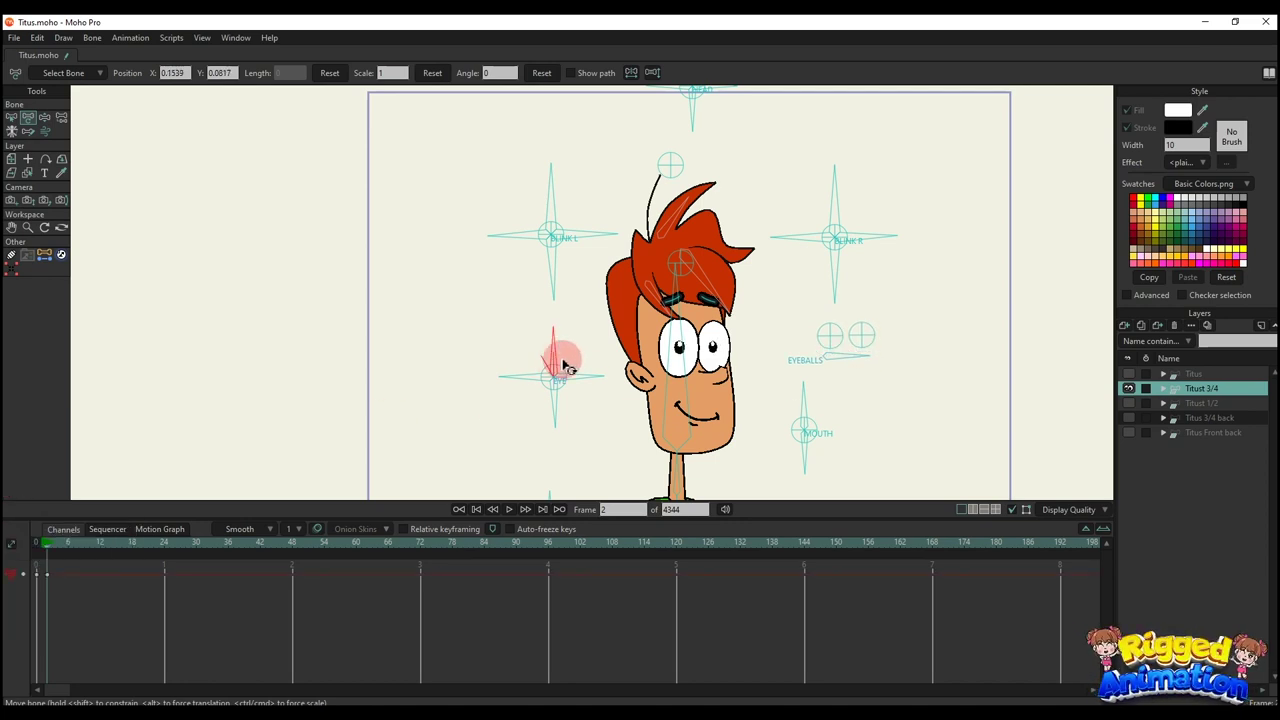
- Rotate the EYE control bone to swap the pupils for hearts and spirals, and delete the keyframes
mouse_move(565, 367)
mouse_down()
mouse_move(486, 374)
mouse_move(571, 334)
mouse_move(522, 385)
mouse_move(527, 440)
mouse_move(562, 370)
mouse_up()
key(Right)
key(Right)
key(Right)
key(Right)
key(Right)
key(Right)
key(Right)
key(Right)
key(Right)
key(Right)
key(Right)
key(Right)
key(Right)
key(Right)
key(Right)
key(Right)
key(Right)
key(Right)
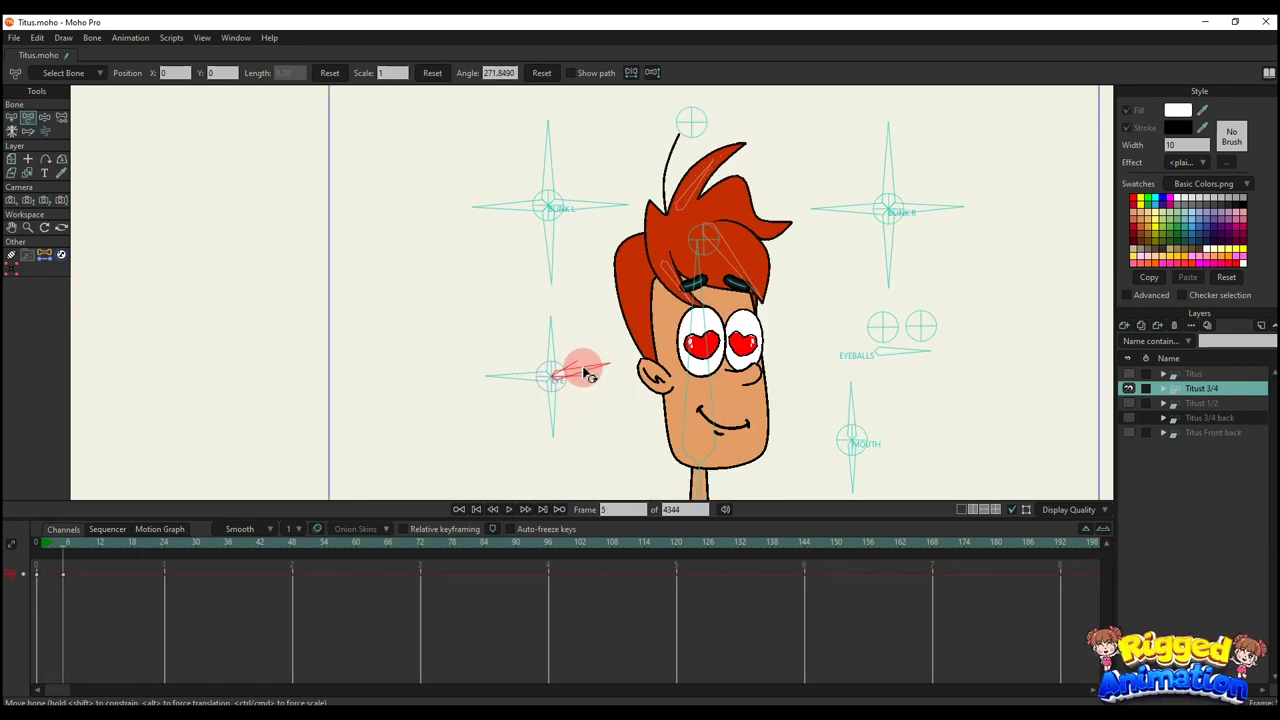
drag(588, 375, 585, 363)
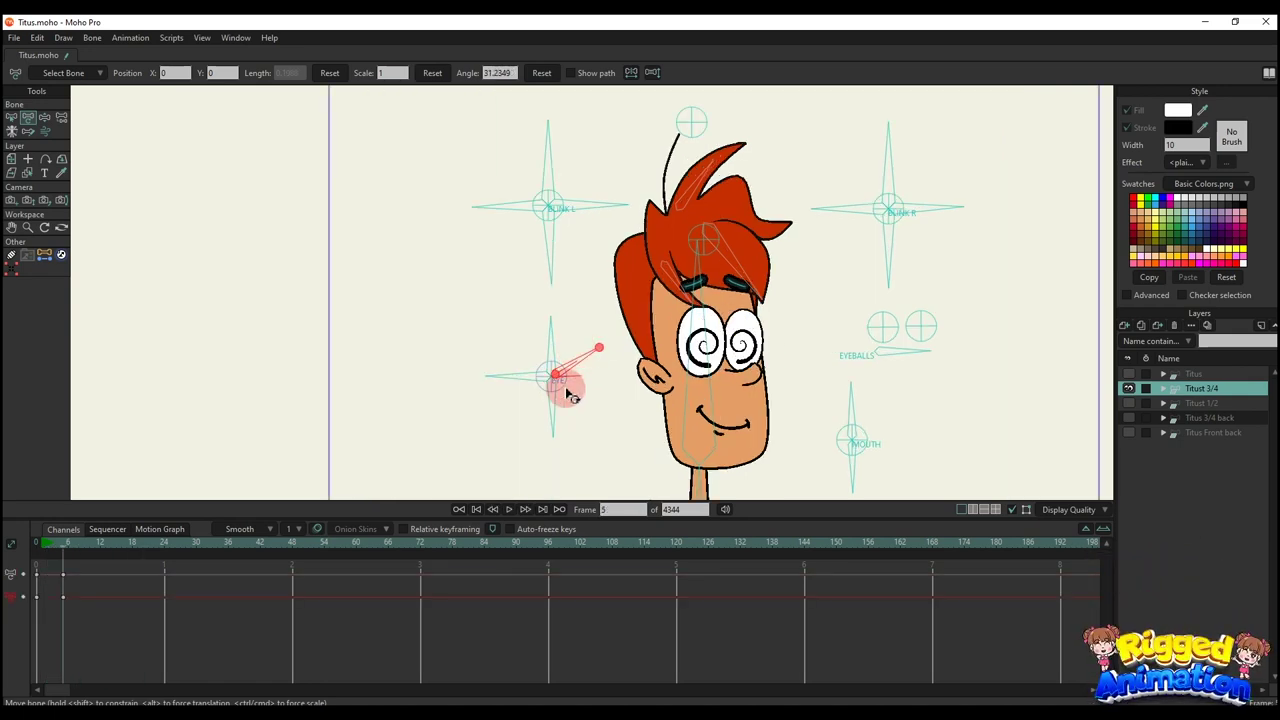
drag(88, 544, 122, 544)
drag(150, 611, 23, 517)
key(Delete)
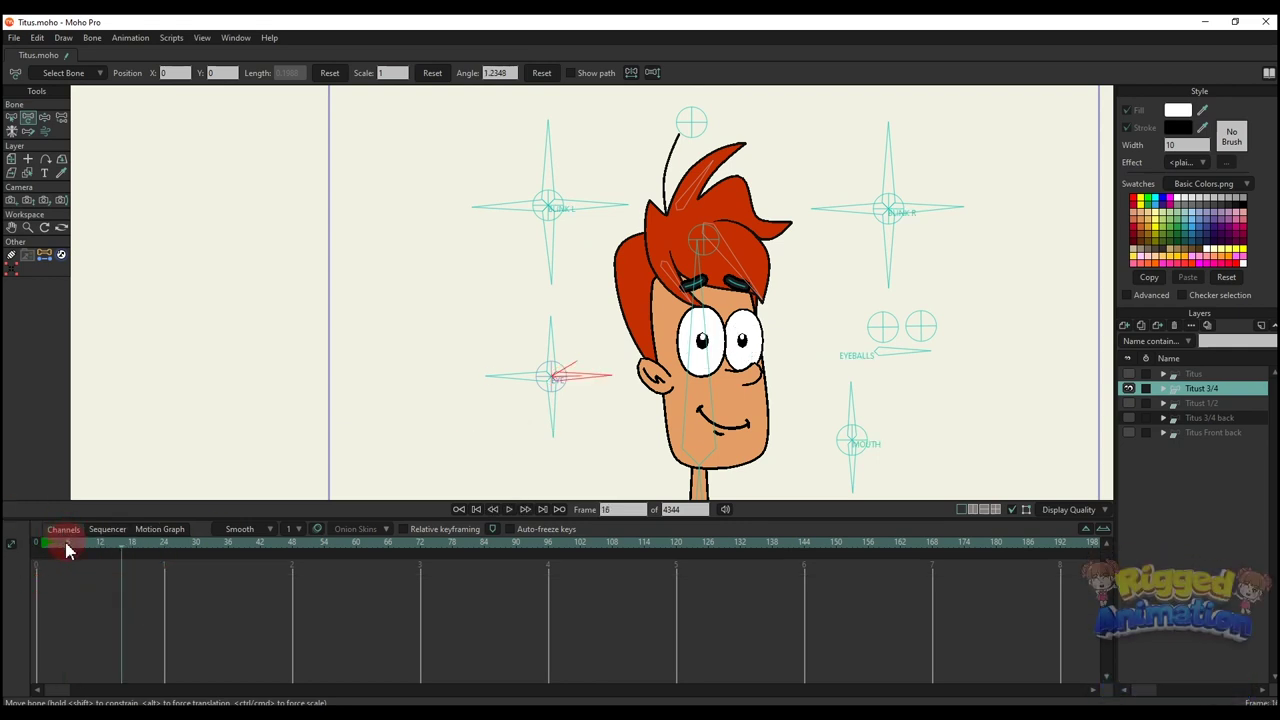
- Rotate the EYE control bone downward at frame 5 to add shading under the eyes, and delete the keyframes
drag(630, 405, 634, 371)
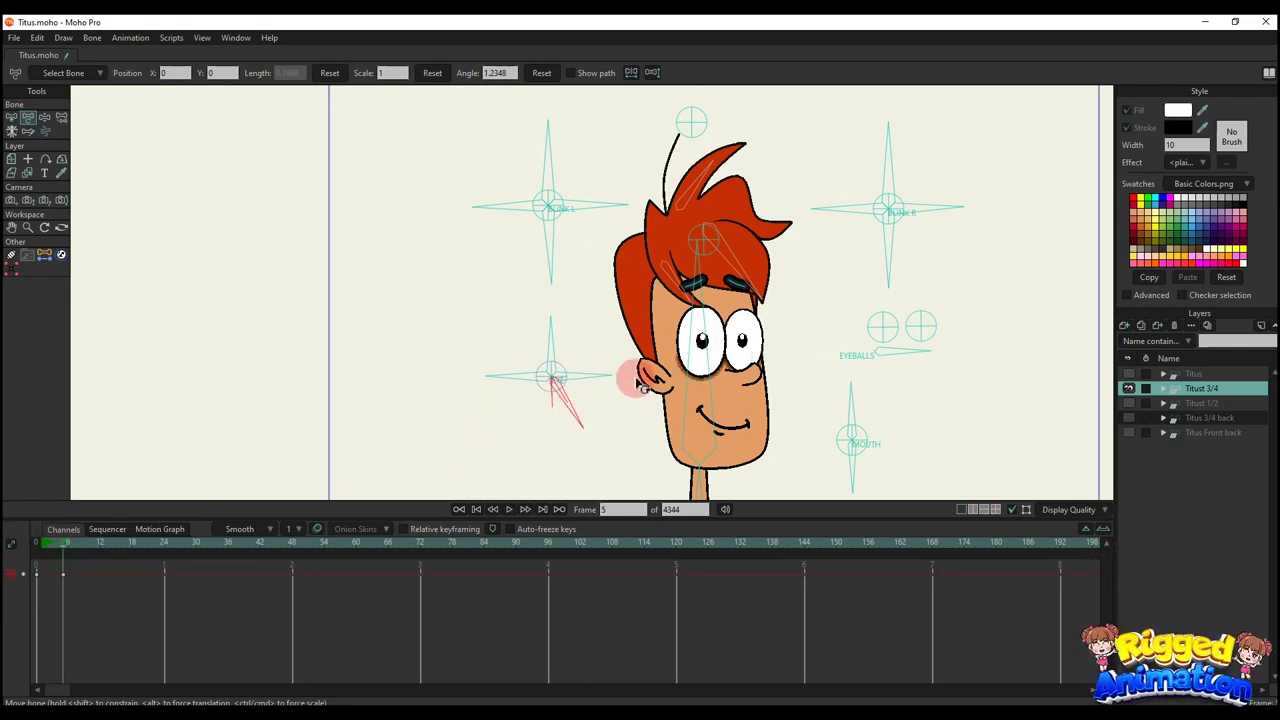
drag(127, 597, 9, 512)
key(Delete)
- Rotate the MOUTH control bone to test the mouth shapes, deleting the keyframes after each test
drag(836, 394, 771, 419)
drag(131, 601, 30, 508)
key(Delete)
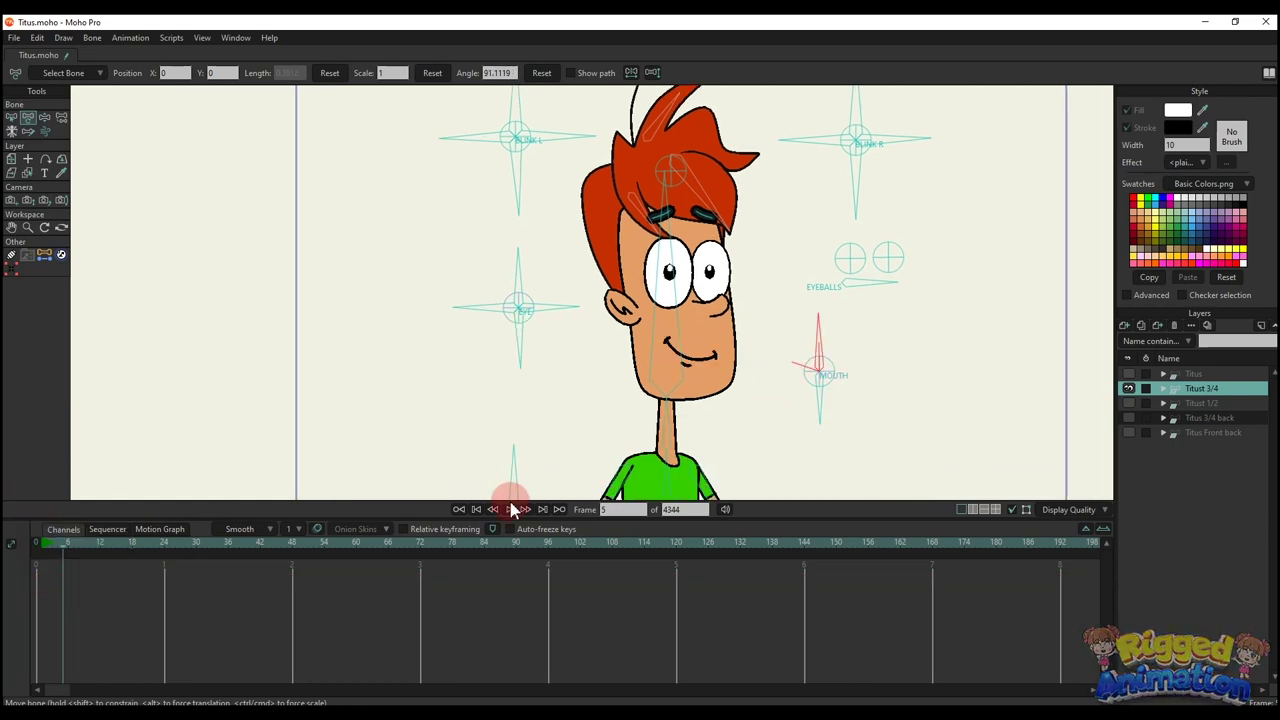
drag(846, 394, 802, 394)
scroll(738, 368, down, 3)
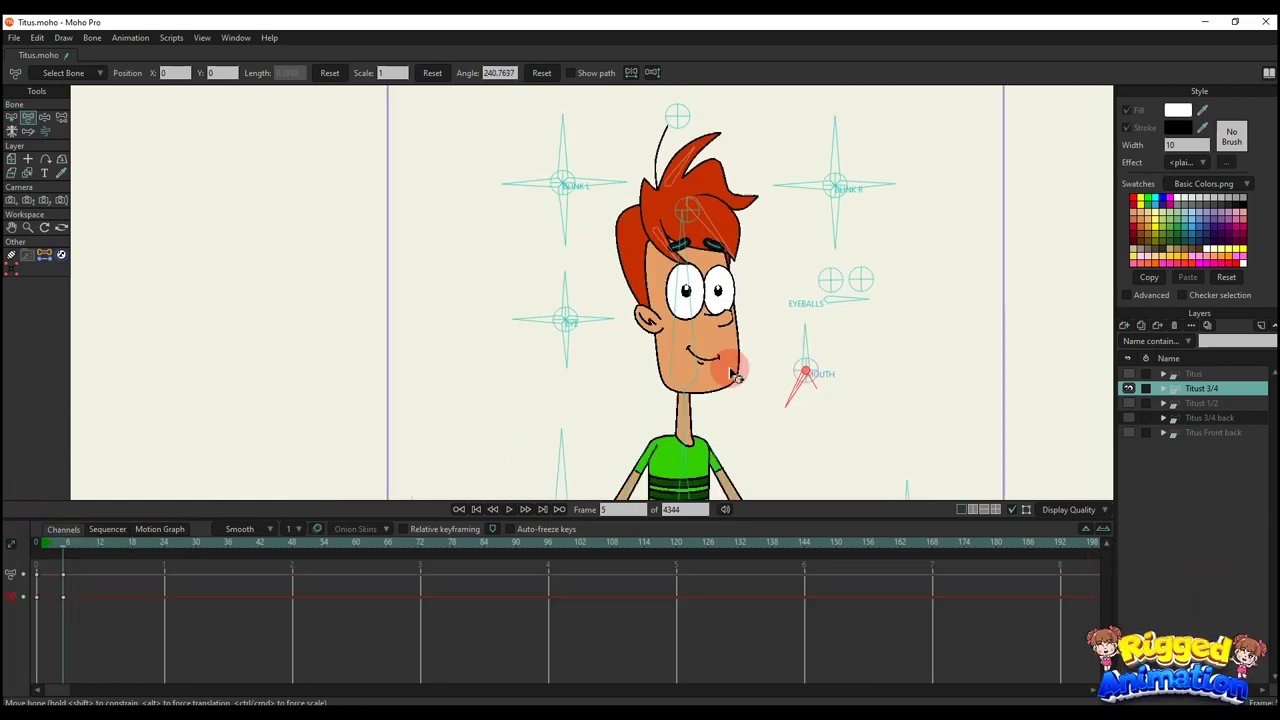
drag(121, 612, 42, 522)
key(Delete)
- Test the arm and the SCALE BODY control bone, and delete the resulting keyframes
scroll(783, 280, down, 5)
scroll(750, 353, up, 4)
drag(750, 353, 686, 242)
mouse_move(596, 252)
mouse_down()
mouse_move(508, 299)
mouse_move(694, 244)
mouse_up()
drag(109, 603, 24, 537)
key(Delete)
- Raise the foot on the HAND R side to bend the knee, and move the hem point bones to fit the shirt over the thigh
scroll(606, 423, up, 3)
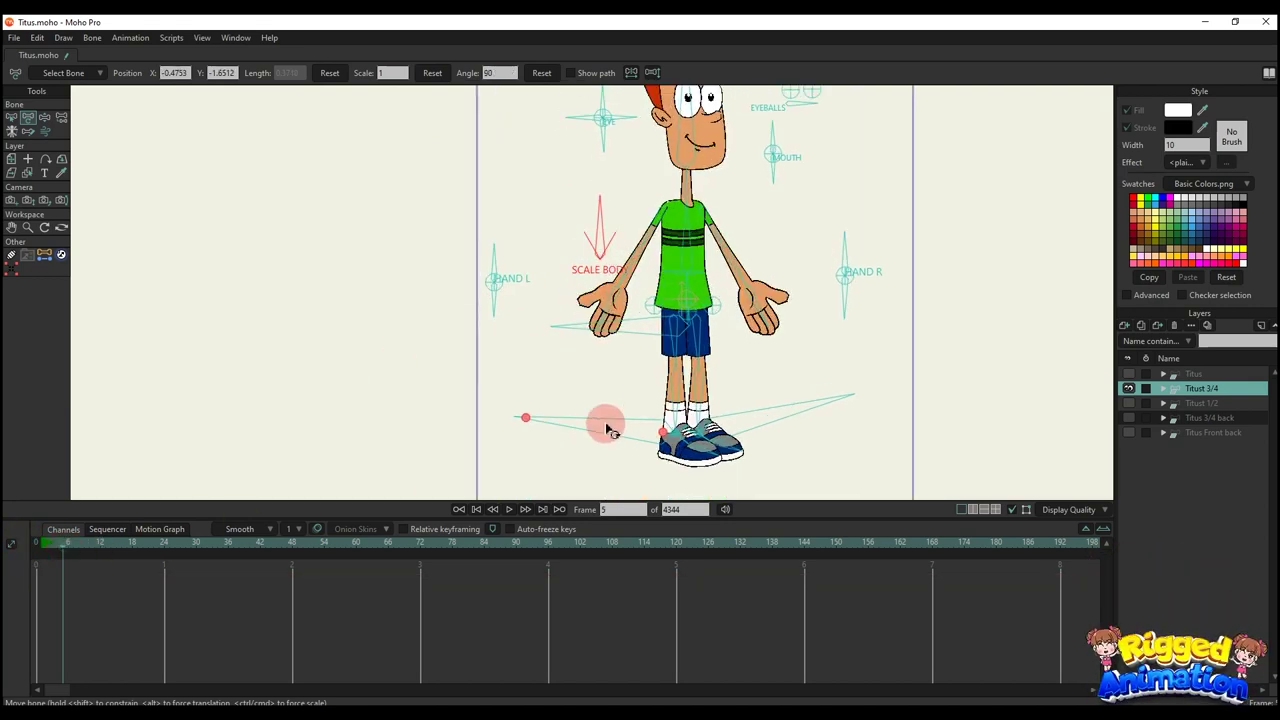
drag(738, 452, 748, 222)
scroll(745, 268, up, 3)
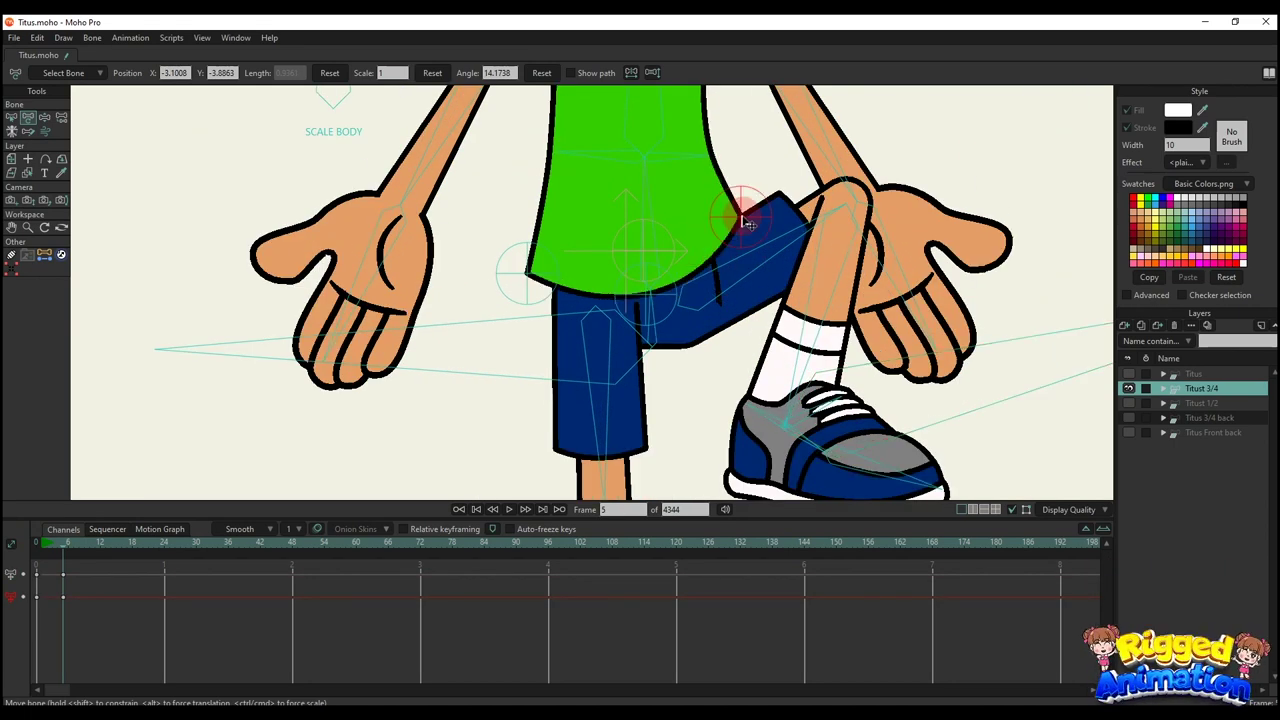
drag(520, 276, 538, 327)
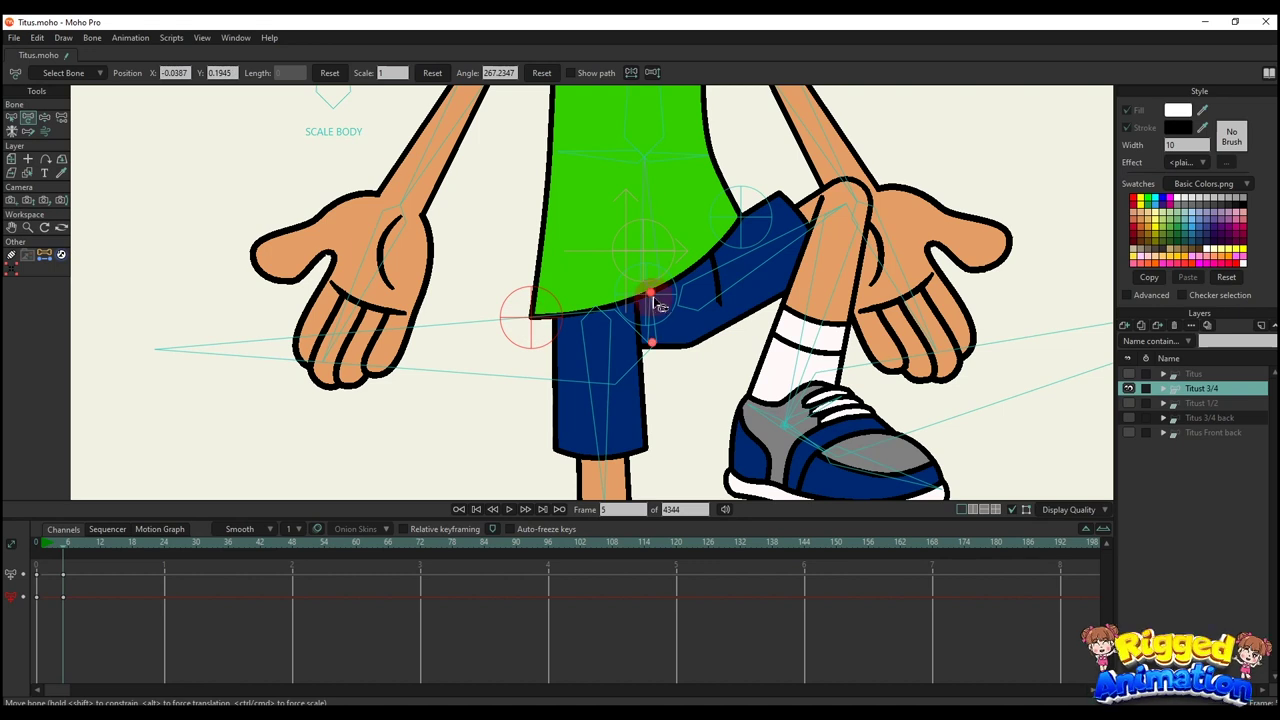
drag(658, 305, 651, 266)
scroll(651, 266, down, 3)
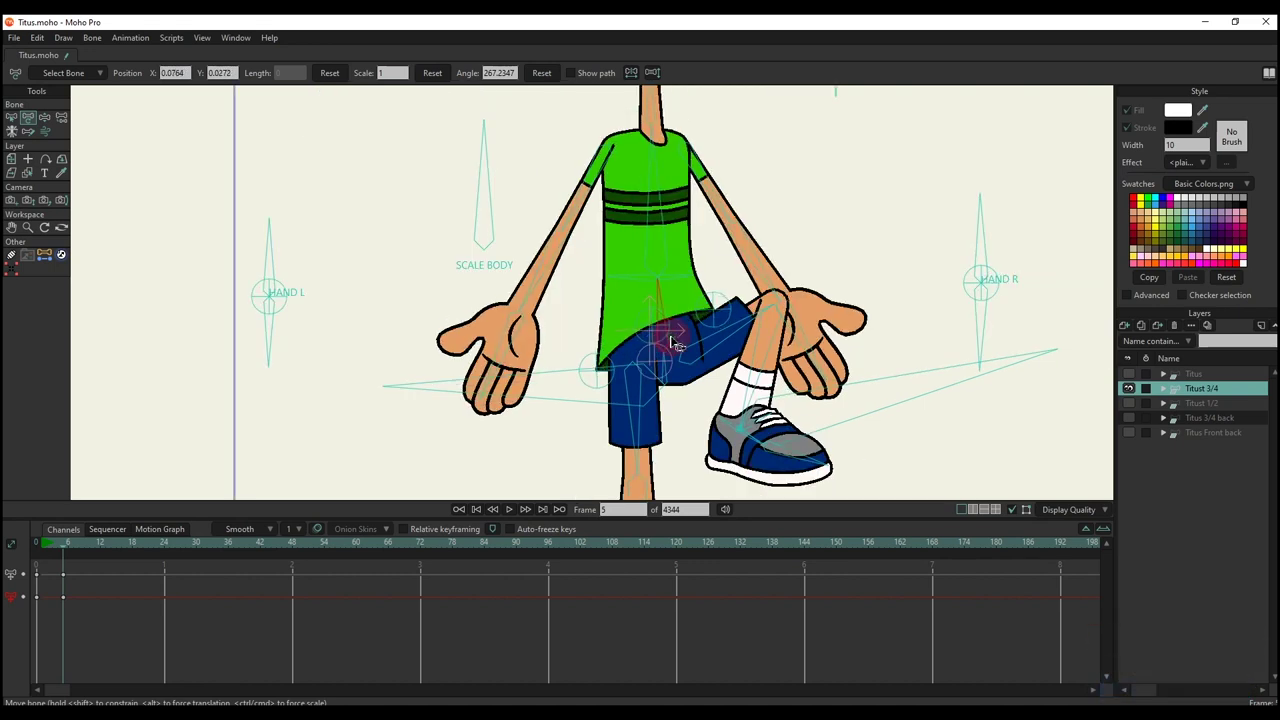
- Lean the torso forward and move the hem point bones to fit the shirt over the shorts and the raised thigh
mouse_move(673, 343)
mouse_down()
mouse_move(649, 300)
mouse_move(677, 322)
mouse_move(660, 323)
mouse_up()
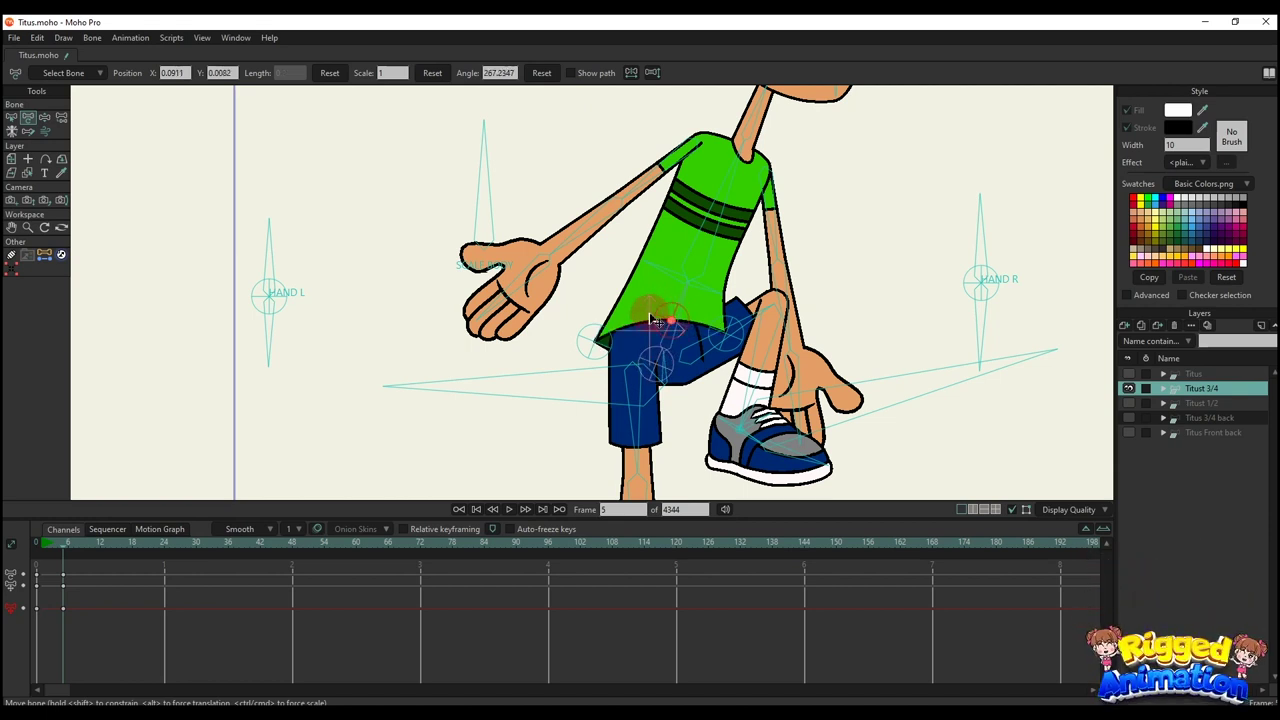
scroll(652, 320, down, 2)
scroll(712, 325, up, 2)
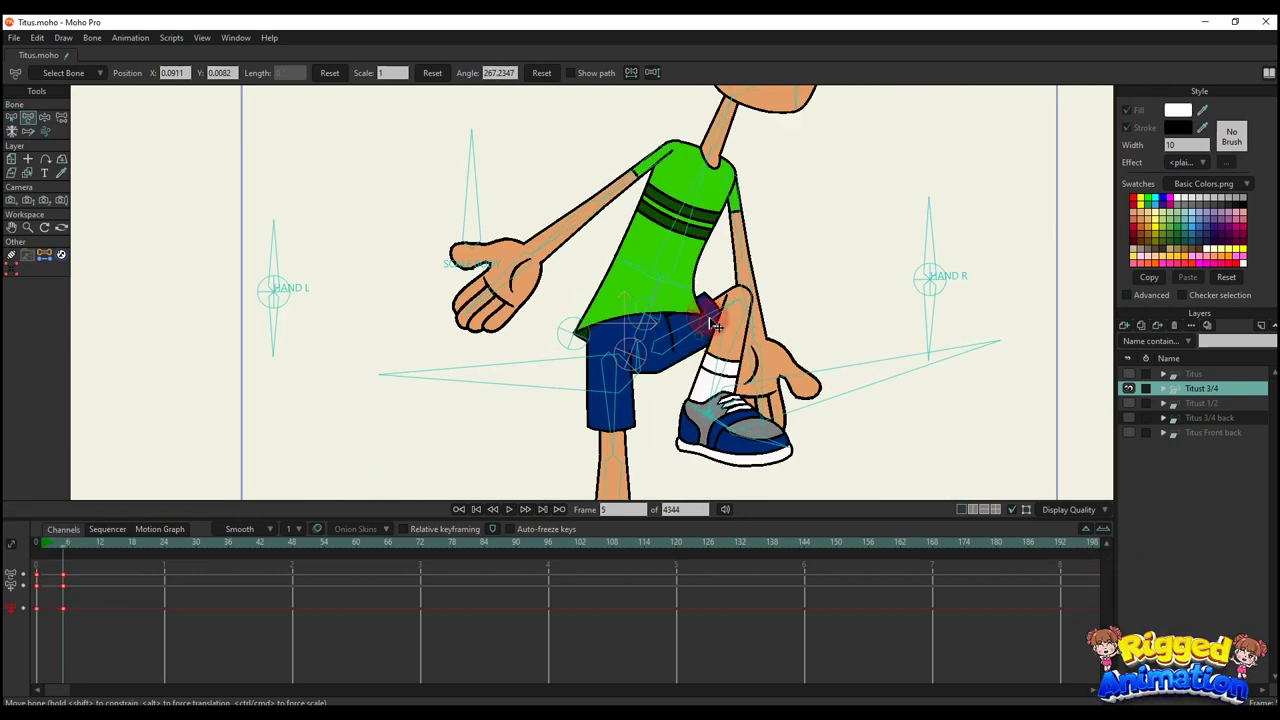
scroll(658, 308, up, 1)
drag(645, 318, 655, 341)
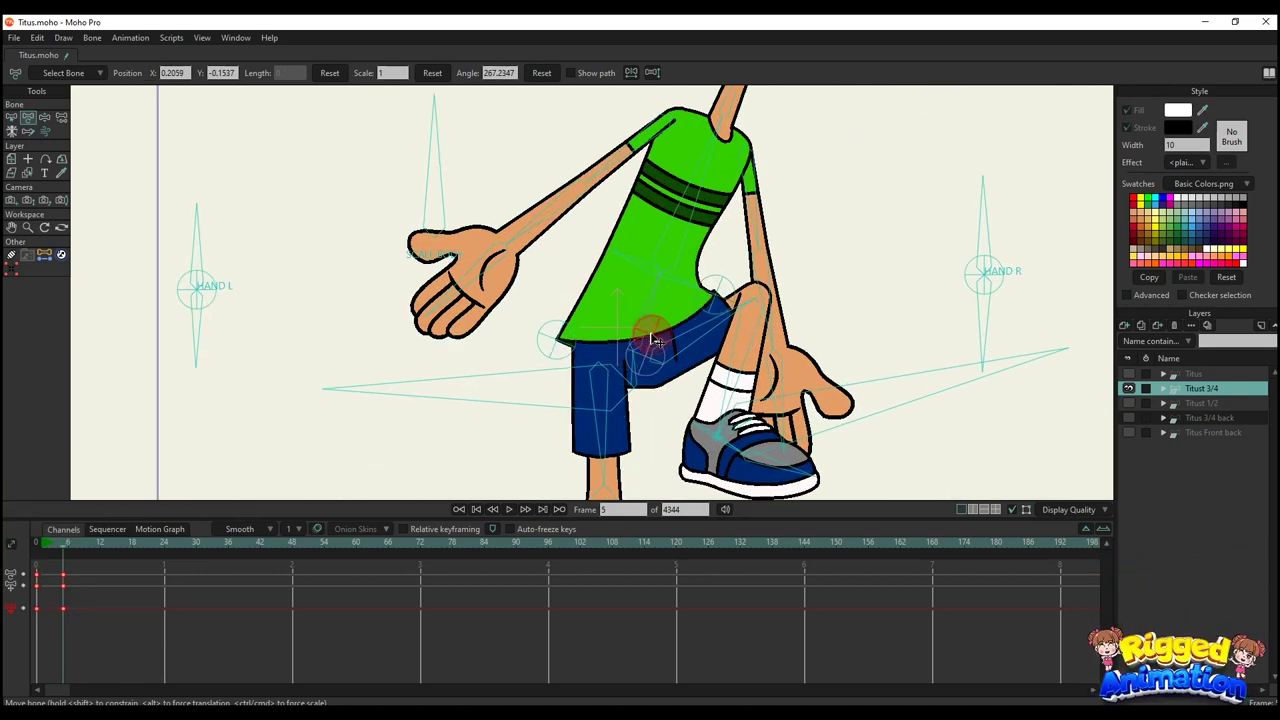
drag(565, 345, 578, 365)
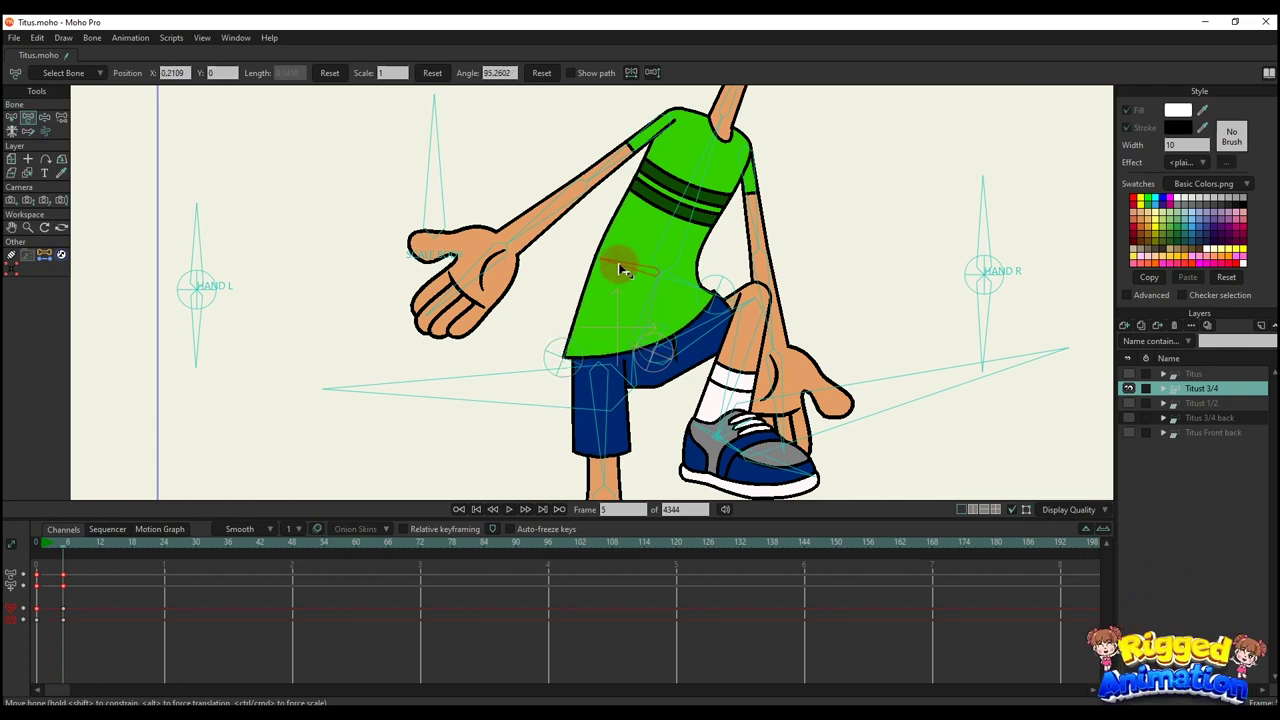
- Scale the small bone at the shirt's back to 1.16, and delete all the test keyframes
drag(619, 266, 594, 320)
scroll(663, 270, down, 2)
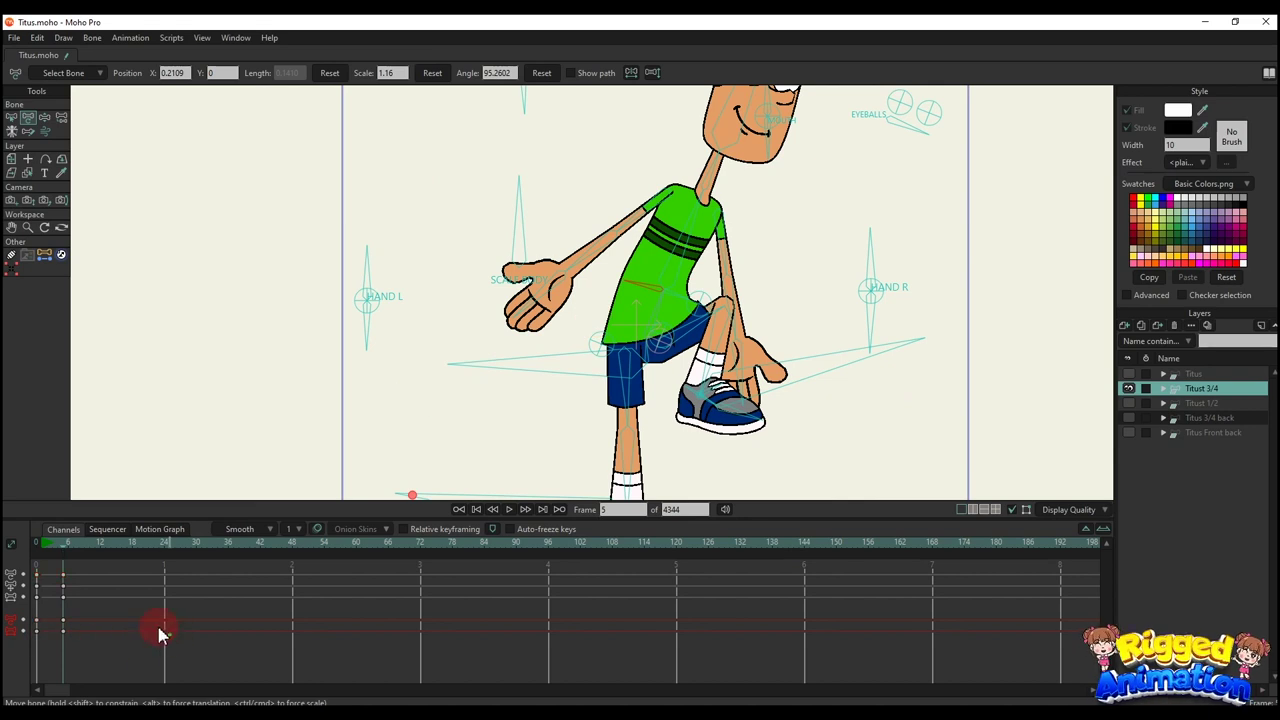
drag(159, 629, 37, 510)
key(Delete)
- Bend the torso forward and rescale the shirt's back and belly bones to shape the fold, deleting the keyframes at the end
drag(613, 258, 602, 256)
drag(622, 285, 651, 286)
scroll(662, 279, up, 2)
scroll(651, 286, up, 1)
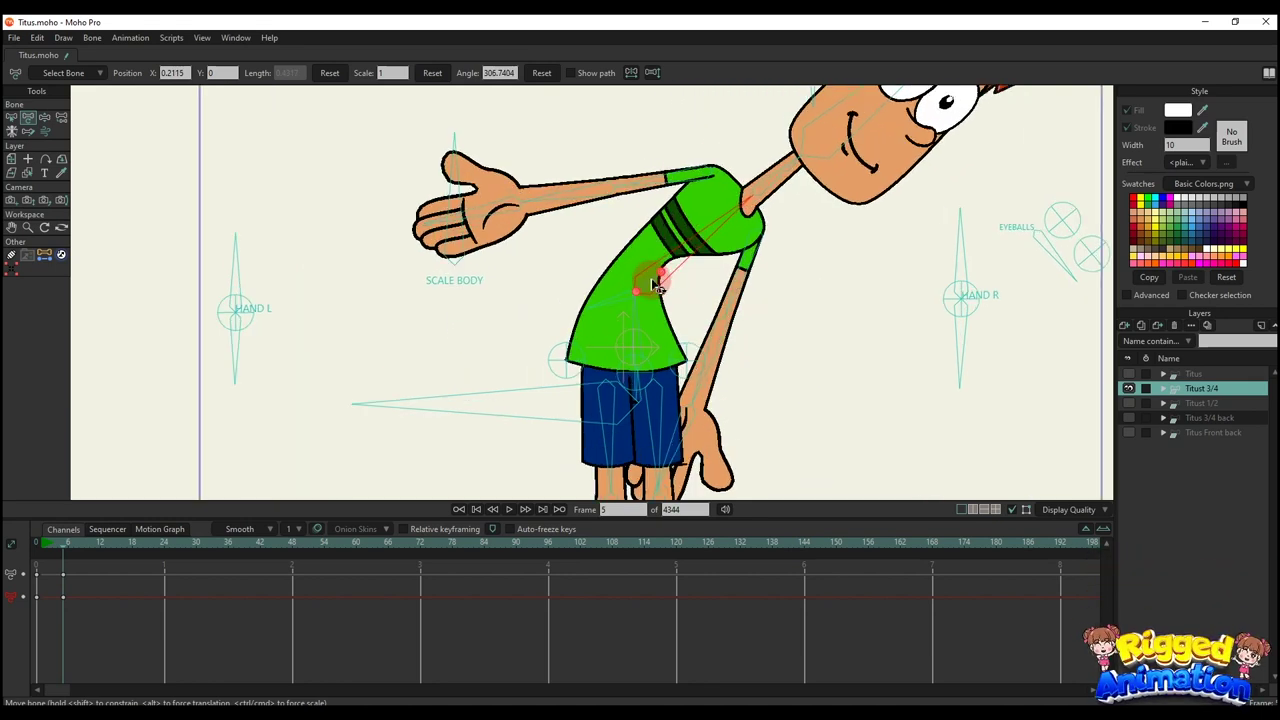
click(609, 274)
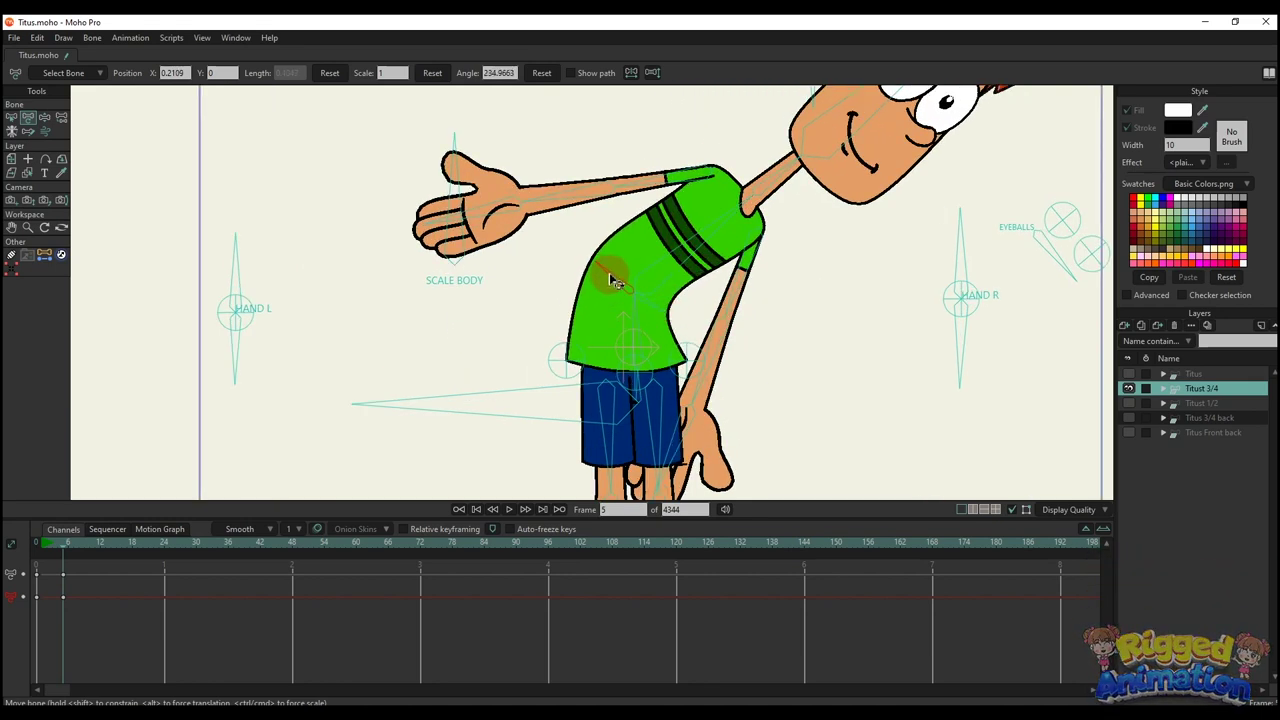
drag(590, 268, 663, 310)
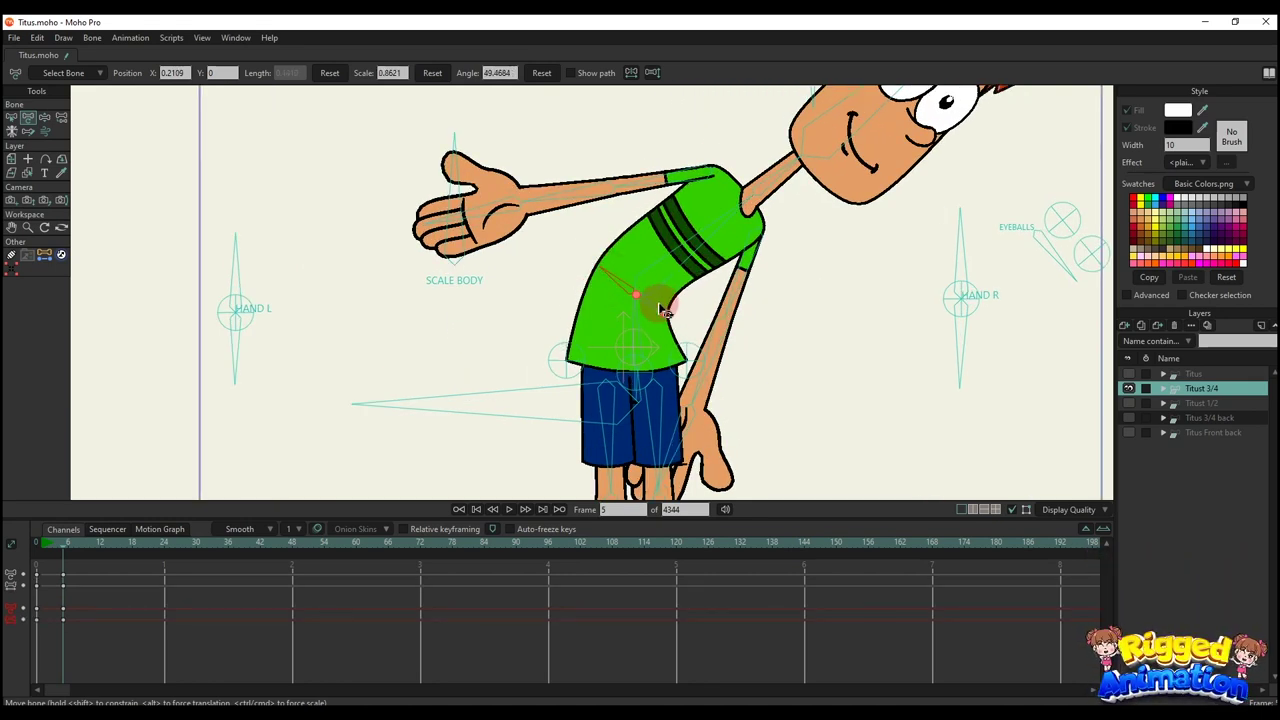
scroll(670, 308, down, 3)
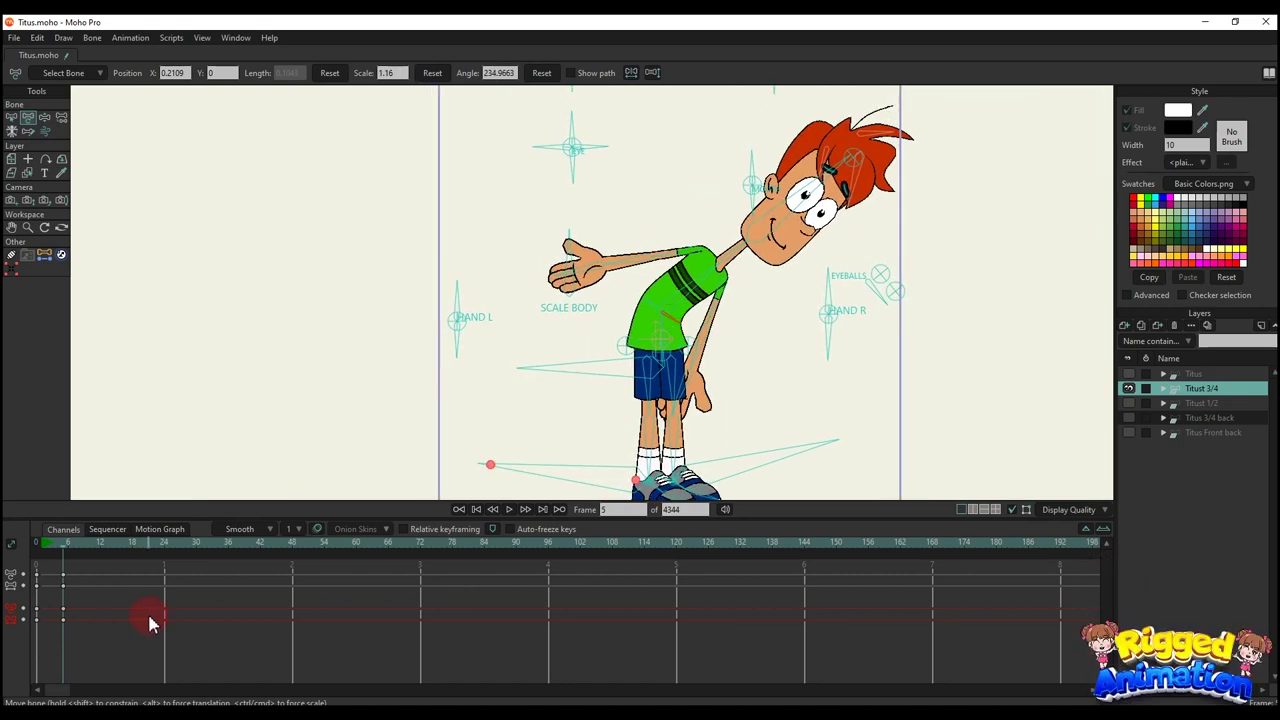
drag(147, 619, 8, 550)
key(Delete)
- Rotate the SCALE BODY control bone to test the body scaling, and delete the resulting keyframes
drag(630, 368, 618, 217)
scroll(652, 381, up, 1)
scroll(664, 293, down, 1)
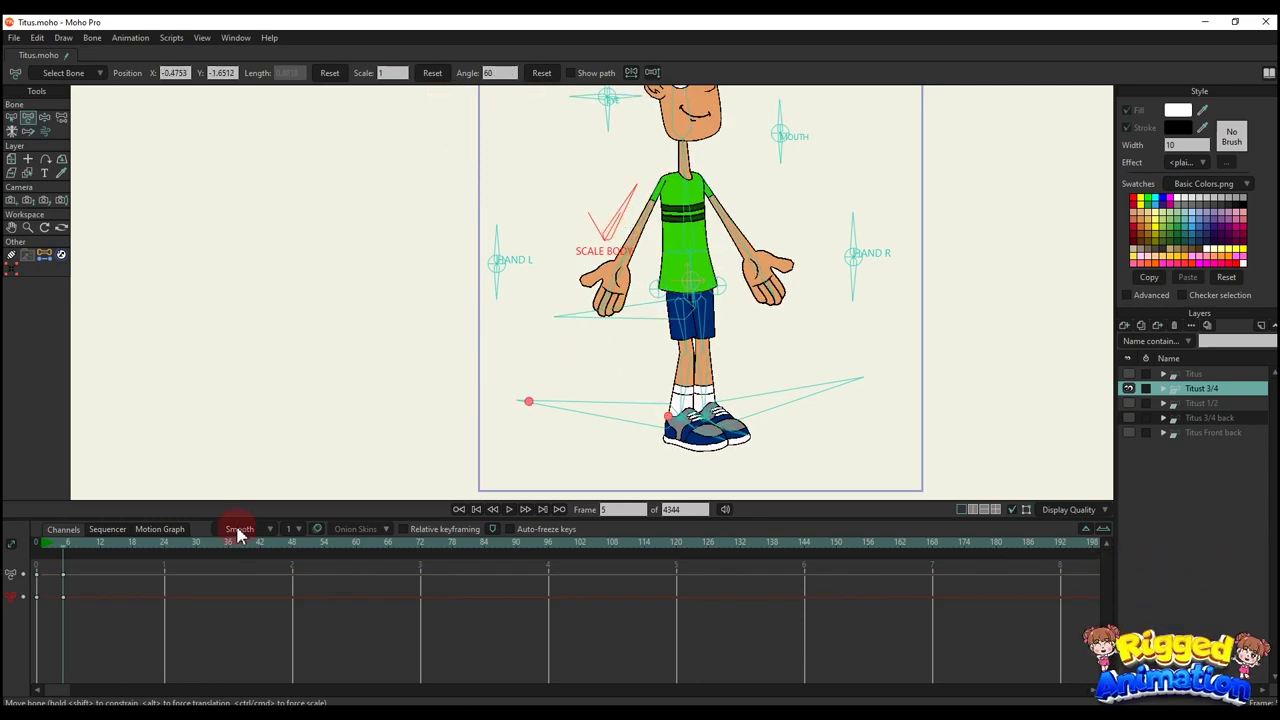
drag(176, 615, 10, 473)
key(Delete)
- Rotate the HAND L and HAND R control bones outward to turn both hands to side poses, and adjust the forearms
drag(499, 244, 415, 320)
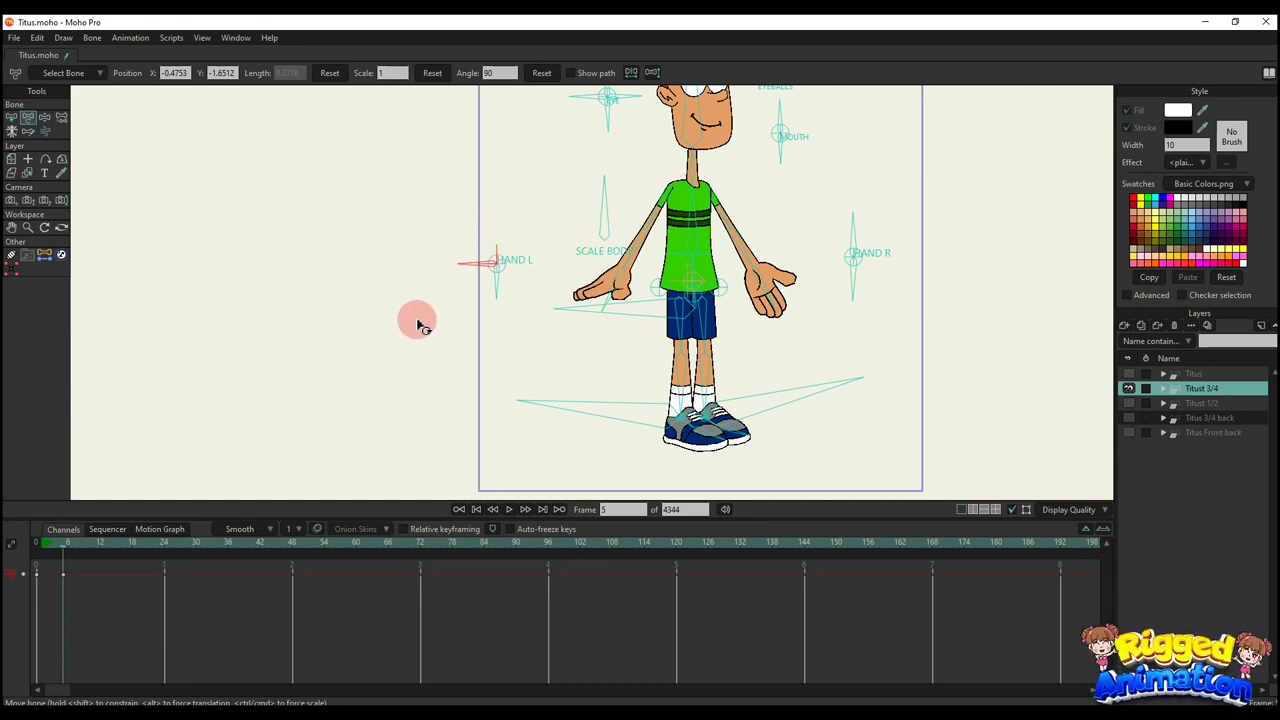
drag(853, 233, 908, 305)
scroll(641, 235, up, 2)
mouse_move(642, 252)
mouse_down()
mouse_move(730, 255)
mouse_move(643, 261)
mouse_up()
drag(765, 252, 805, 280)
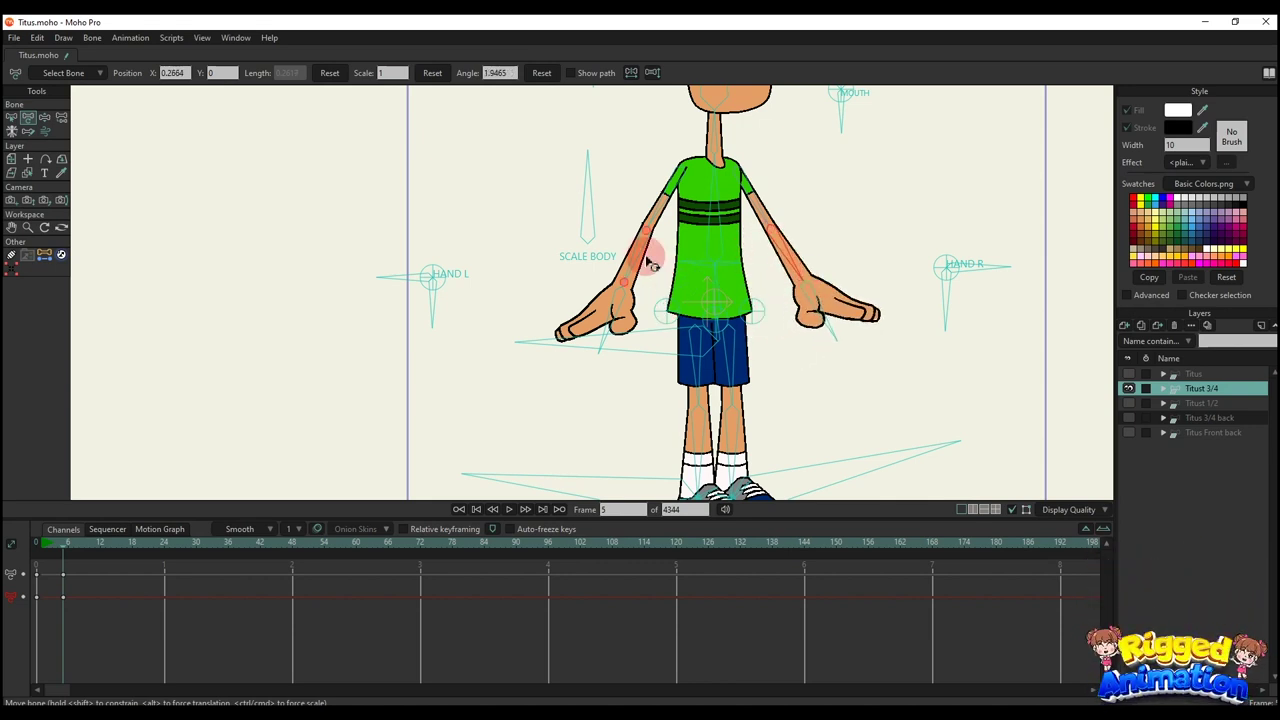
- Bend the forearms inward and test the lower HAND R control bone with the hands in the side pose
drag(651, 264, 794, 268)
drag(943, 300, 927, 295)
drag(802, 251, 652, 281)
drag(743, 256, 791, 266)
drag(917, 298, 986, 310)
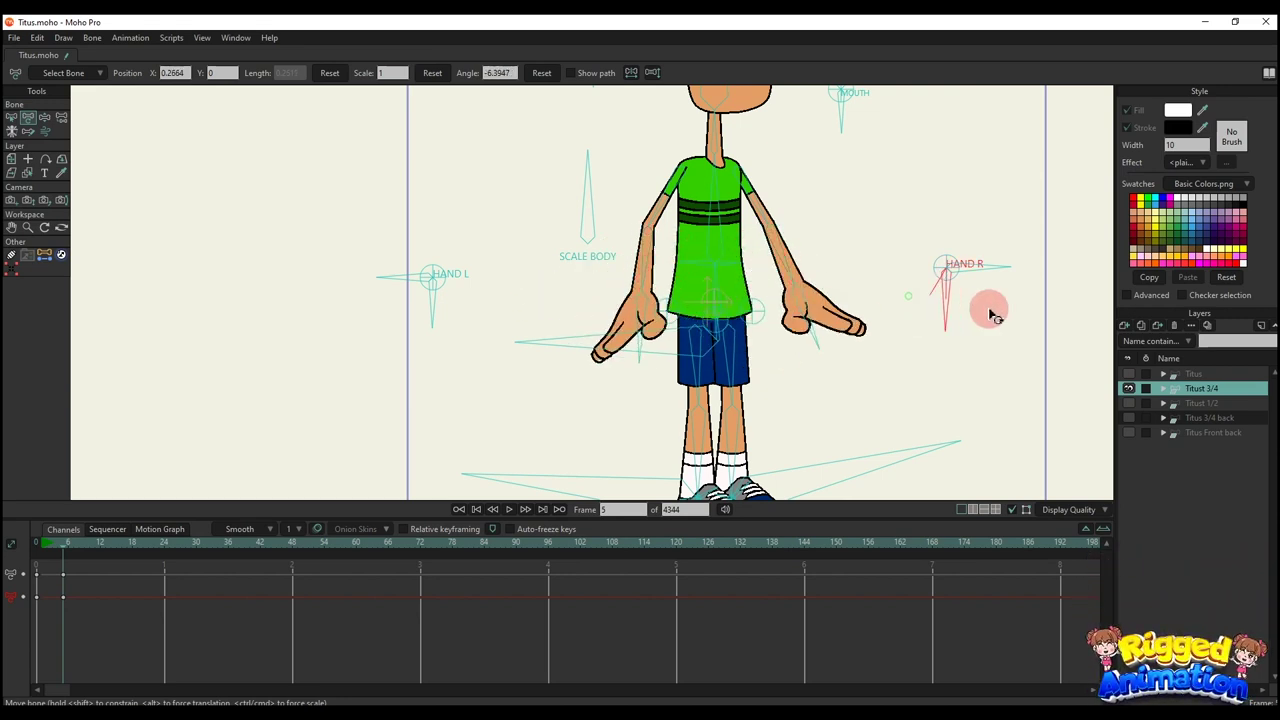
- Swing the forearms back outward to test the hand angles, and delete the arm and hand keyframes
drag(600, 266, 697, 278)
drag(778, 252, 785, 280)
drag(672, 262, 620, 282)
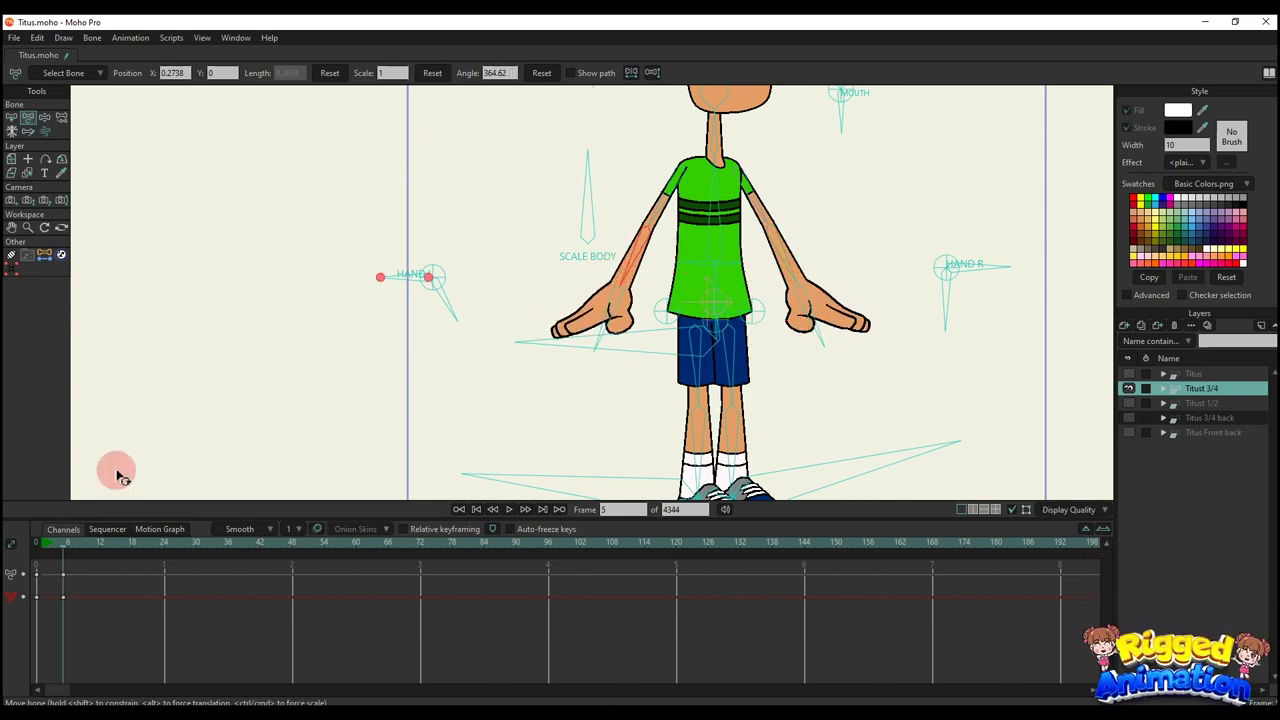
drag(131, 593, 4, 520)
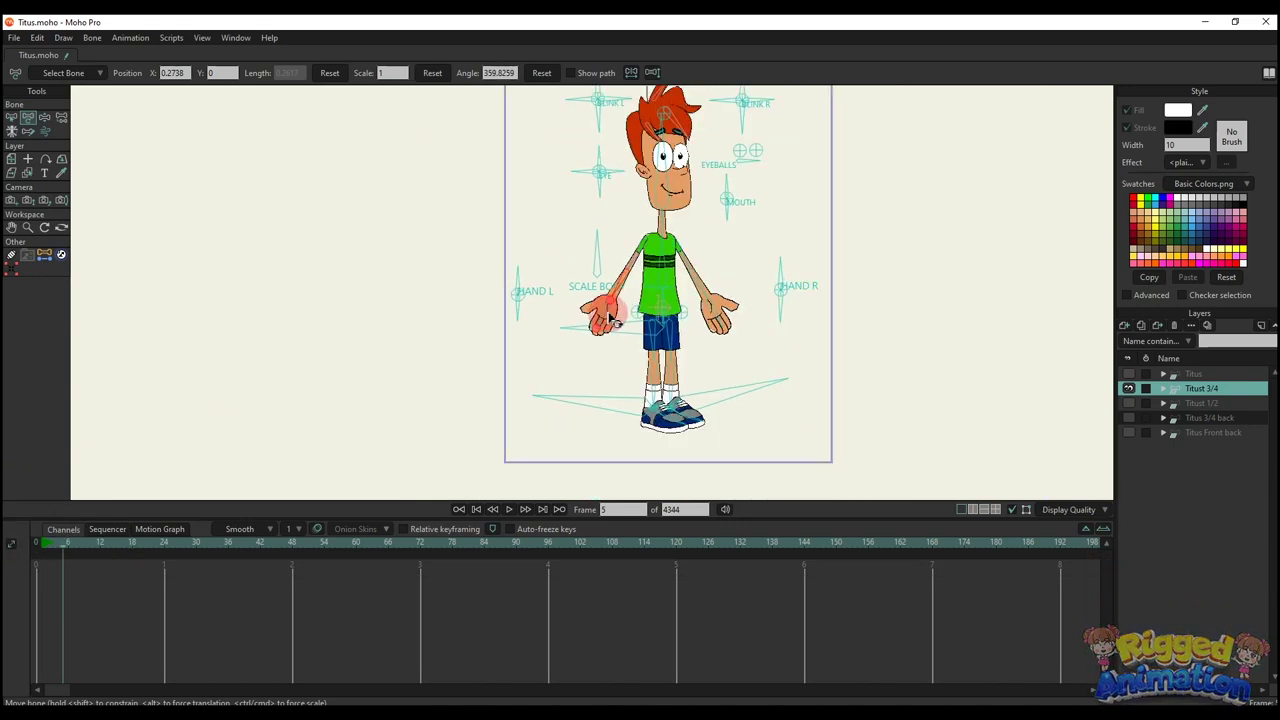
- Open the actions list, test moving the control bones away from the character at frame 7, and clear the test keyframes
key(ctrl+shift+a)
click(74, 553)
click(340, 326)
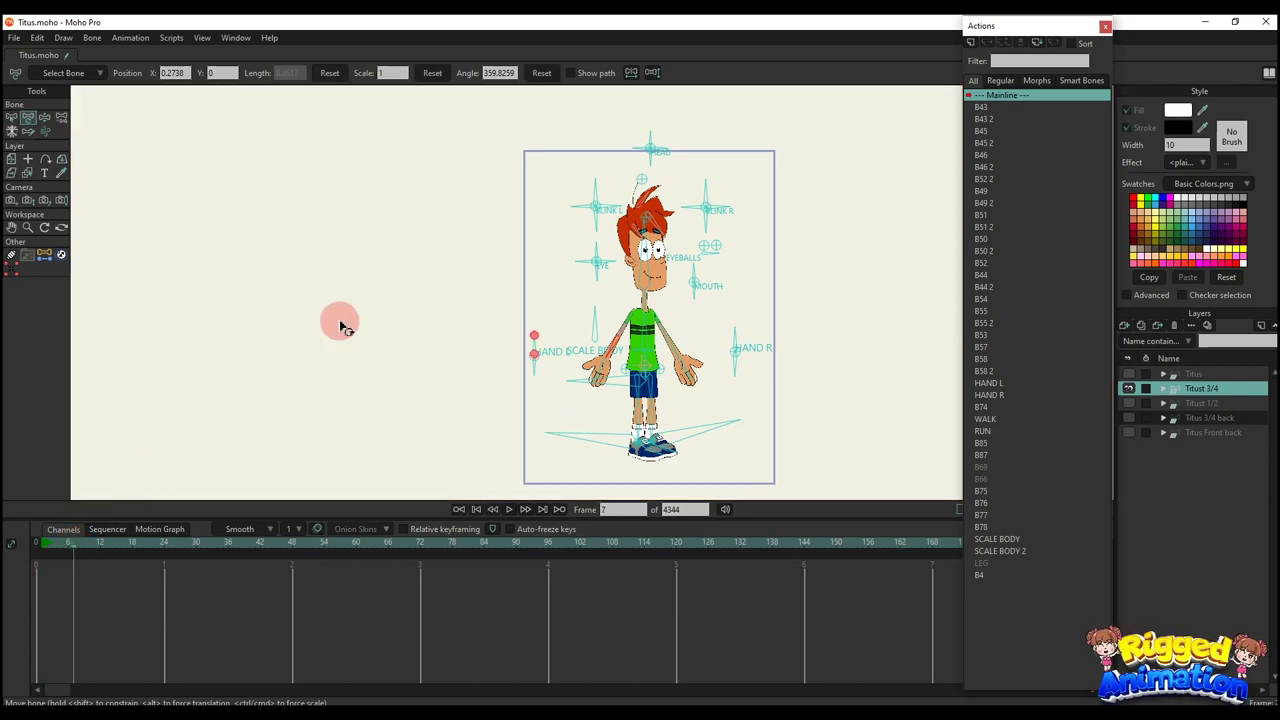
drag(645, 186, 314, 251)
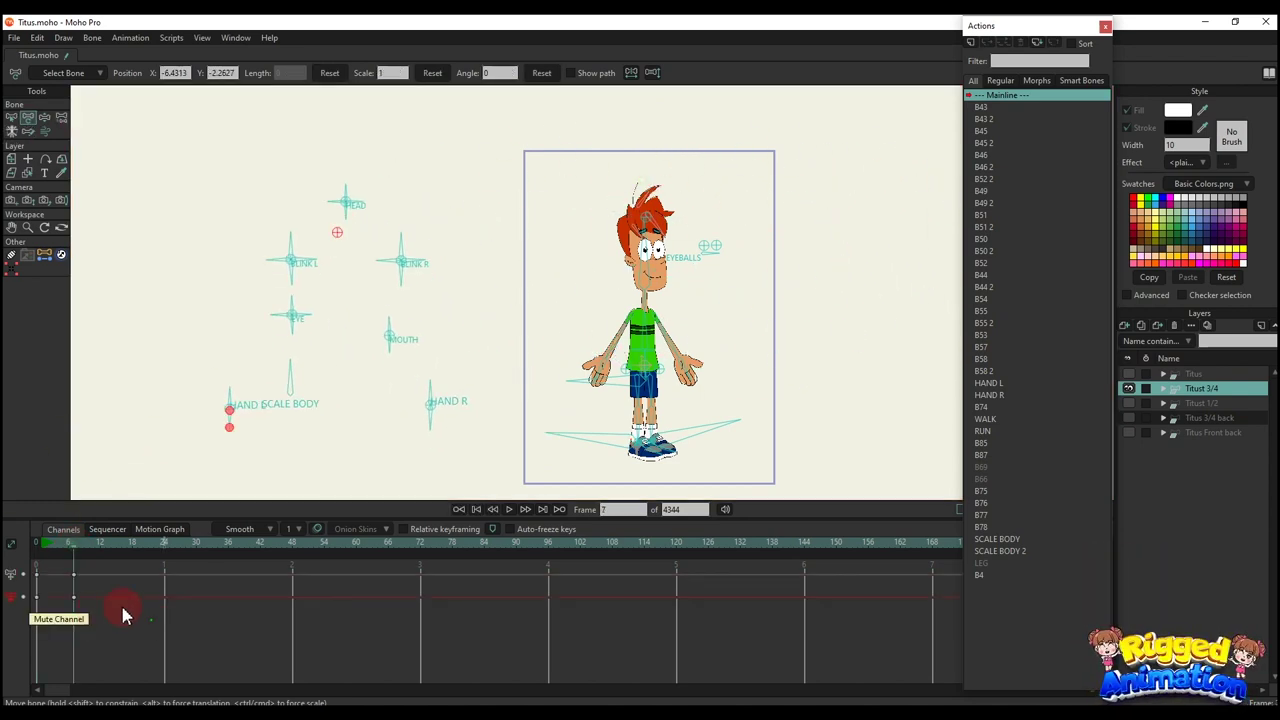
click(35, 541)
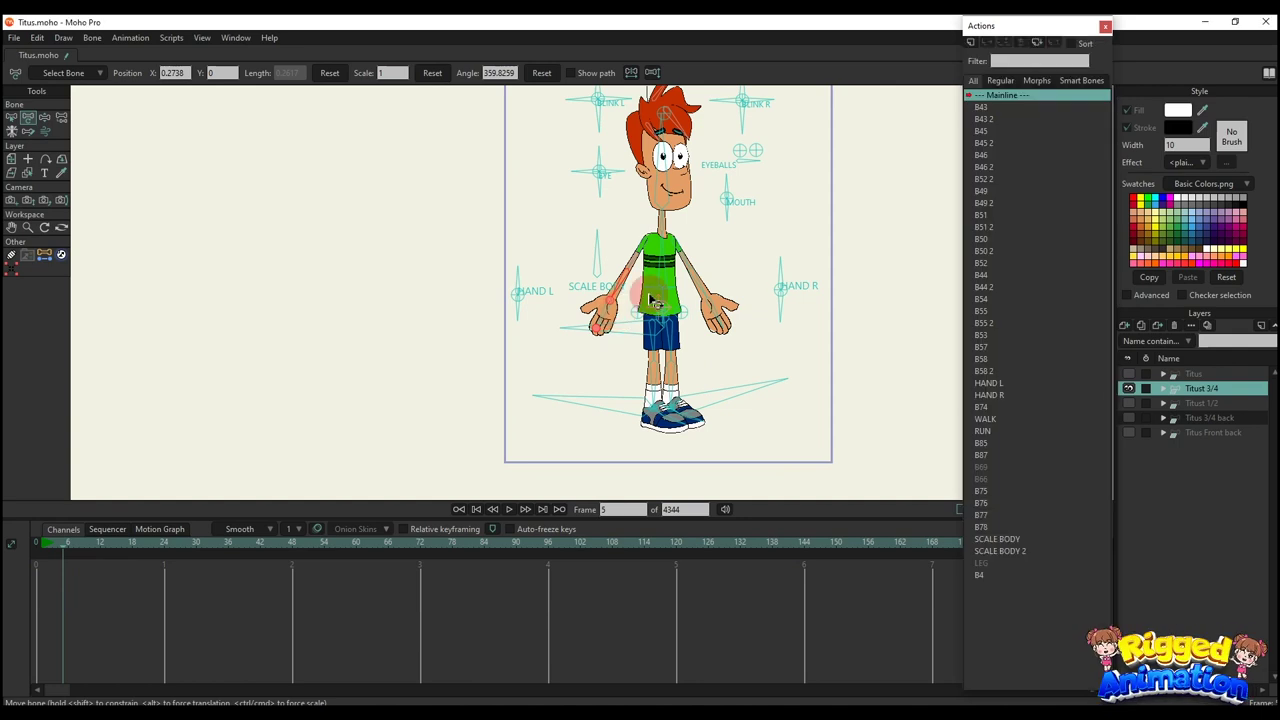
- Insert the WALK action at frame 5 of the 3/4 view and play back the walk cycle
click(996, 420)
click(990, 46)
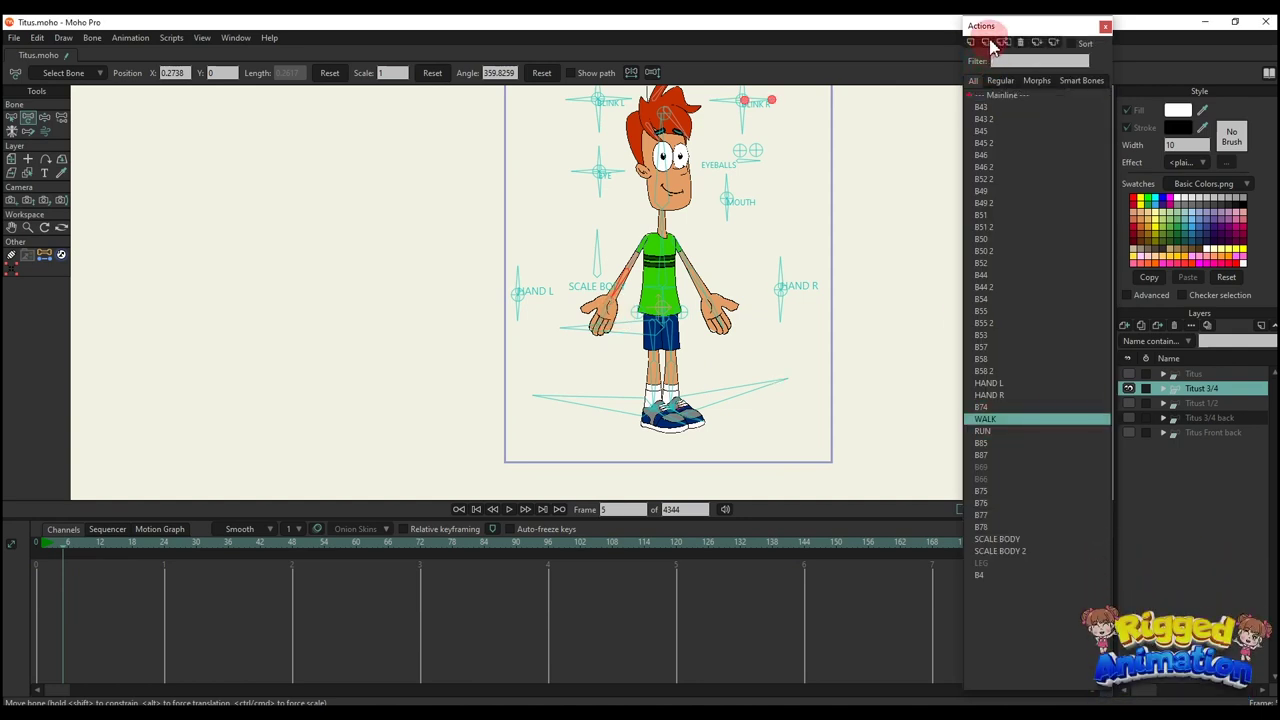
click(667, 226)
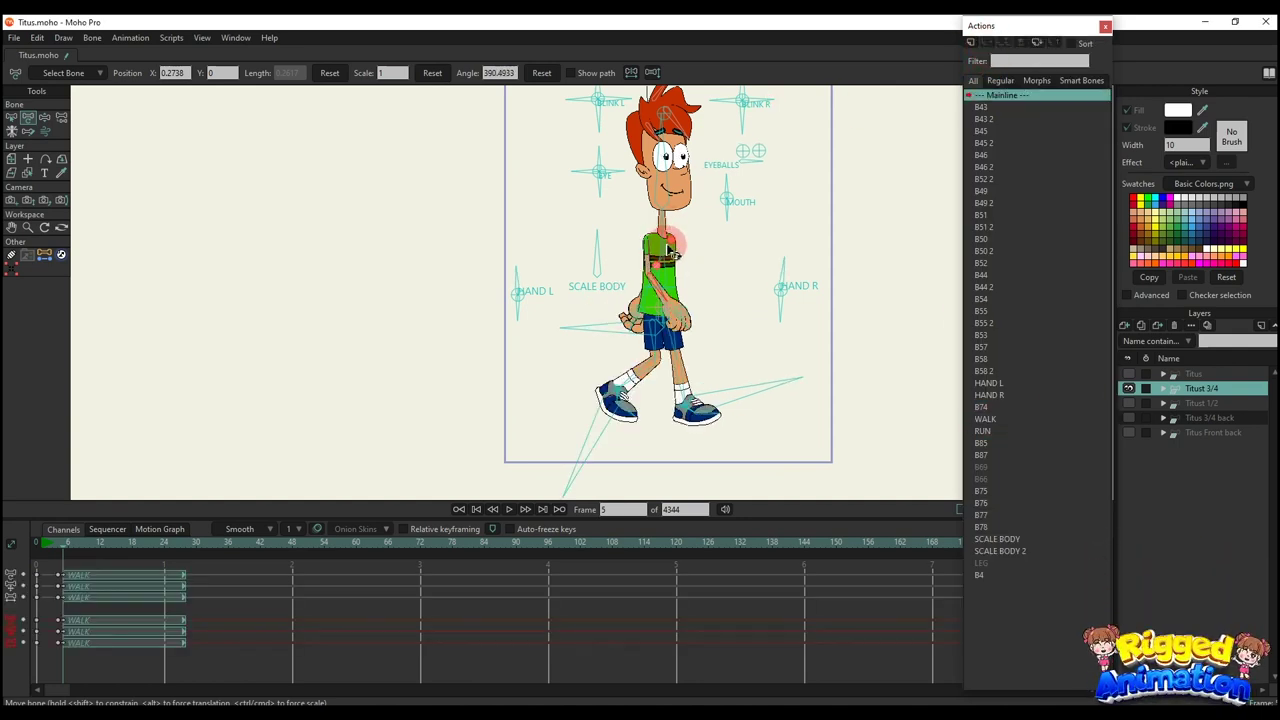
key(space)
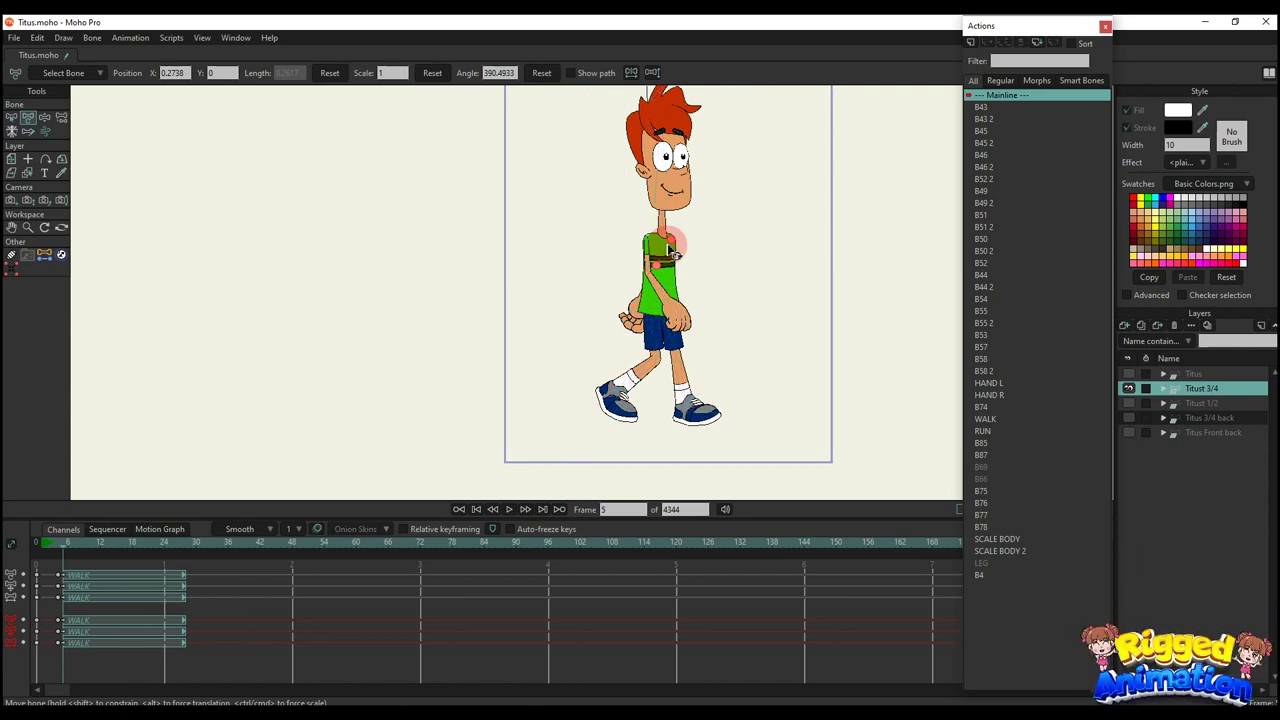
drag(671, 248, 650, 280)
scroll(650, 281, down, 1)
key(space)
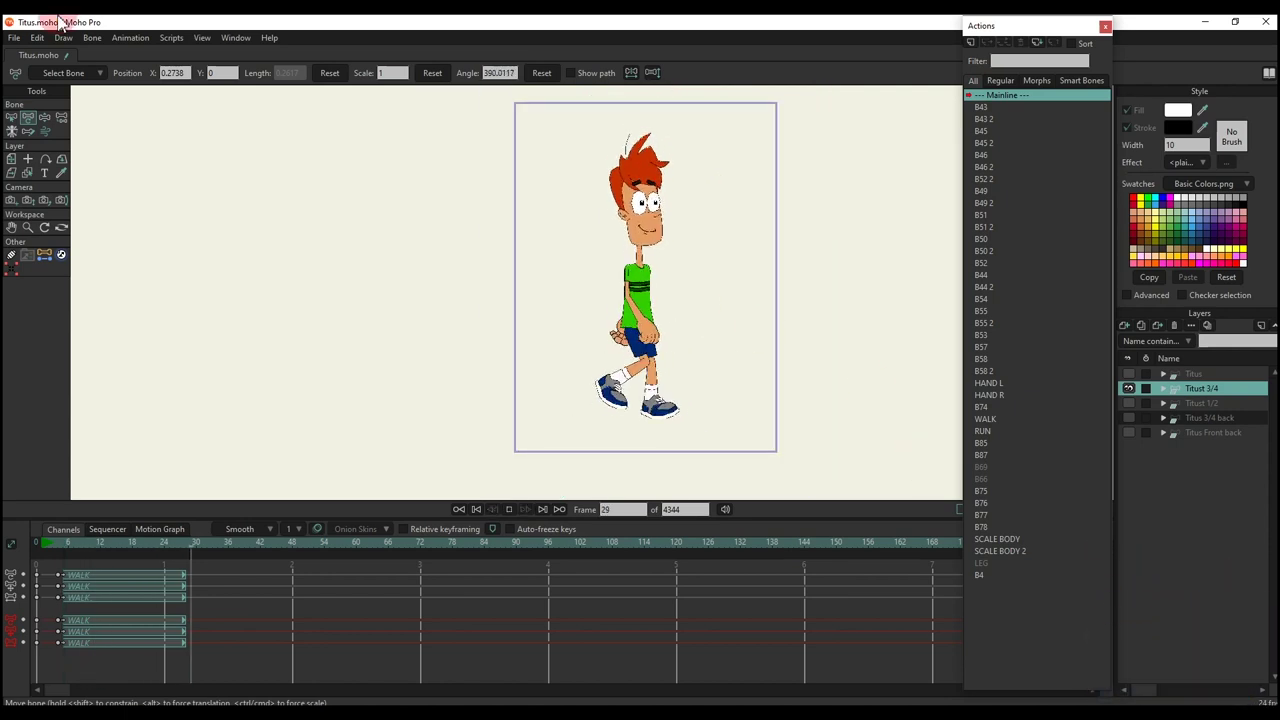
- Insert the RUN action at frame 65 and play back the run cycle
click(984, 431)
click(988, 43)
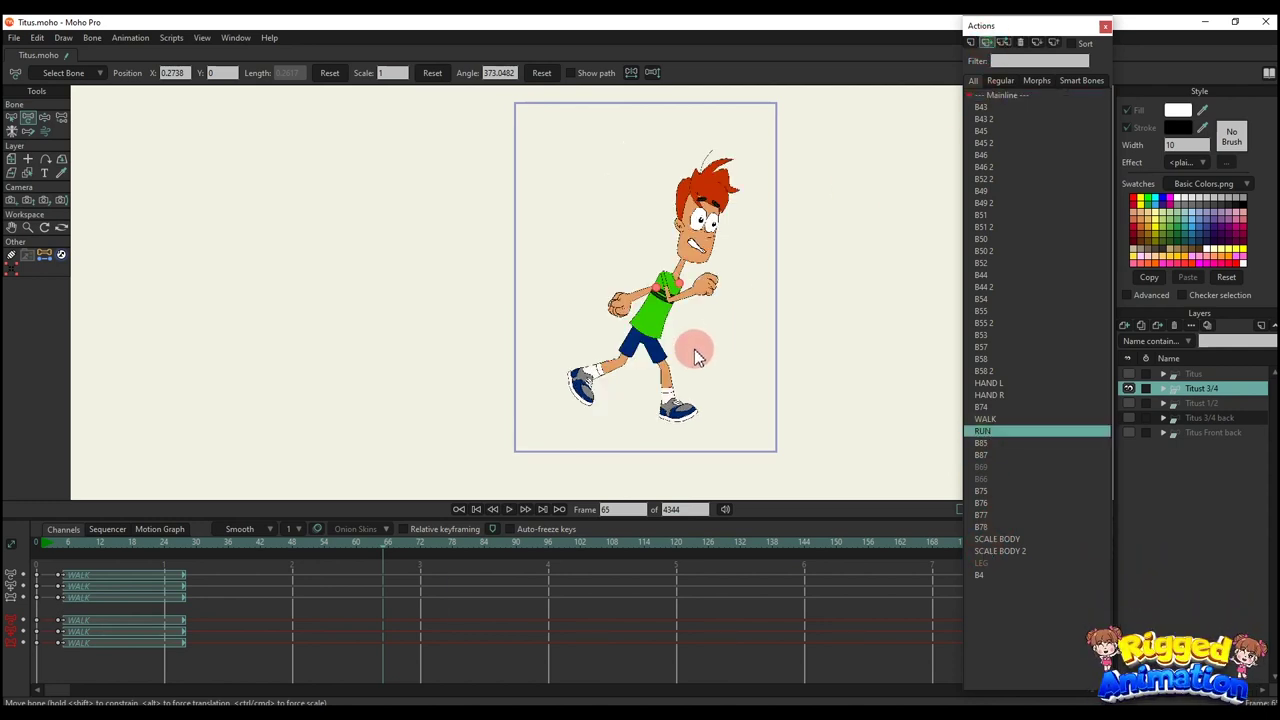
key(space)
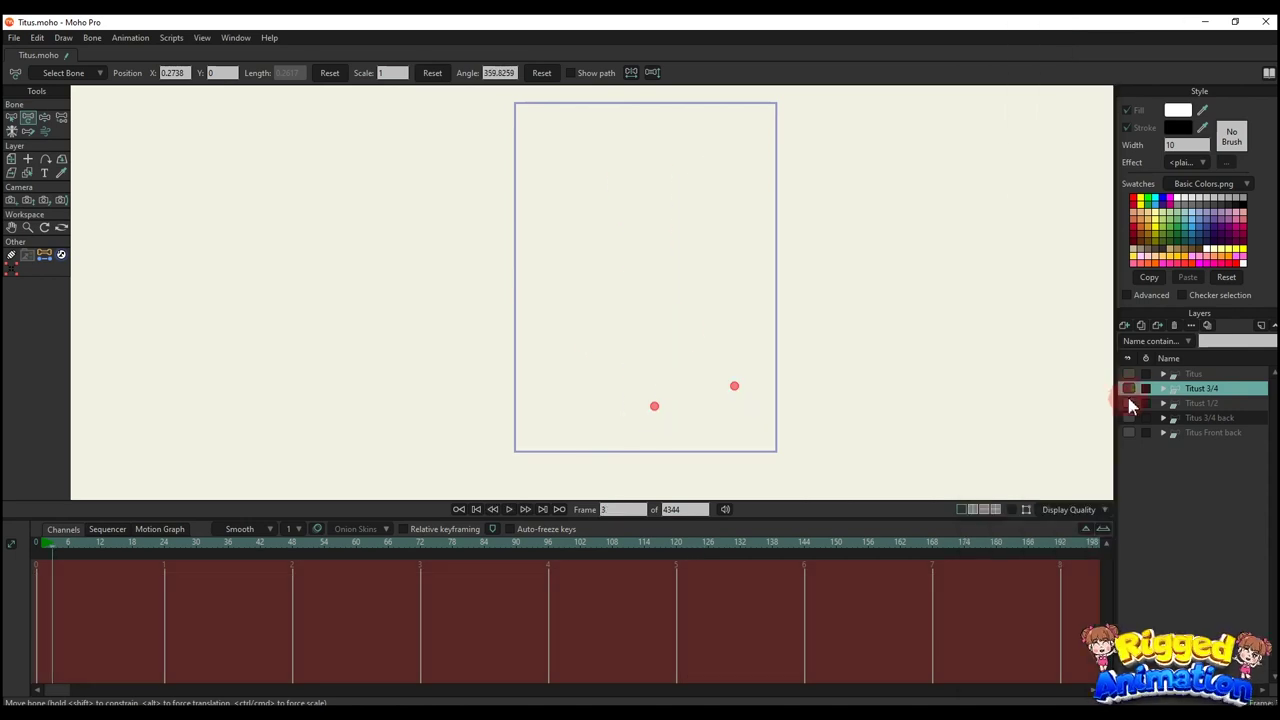
- Show the Titust 1/2 layer, make it the active layer and display its control bones
click(1129, 403)
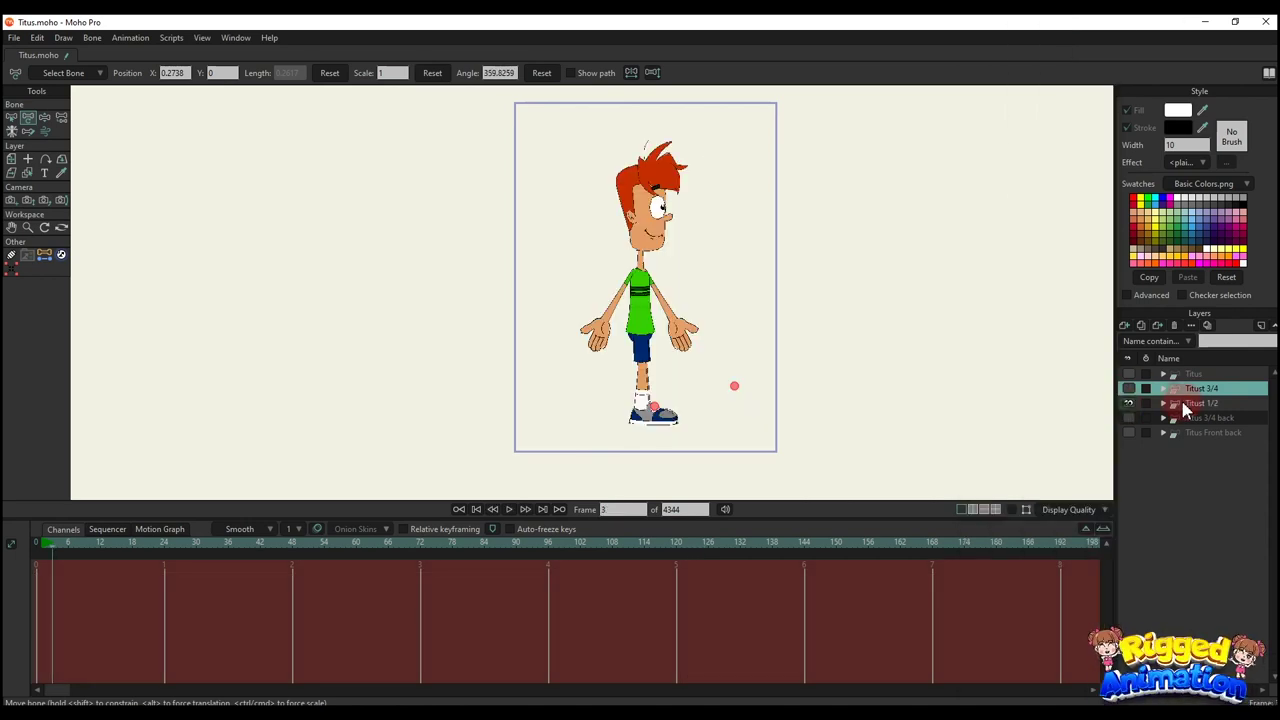
click(1188, 404)
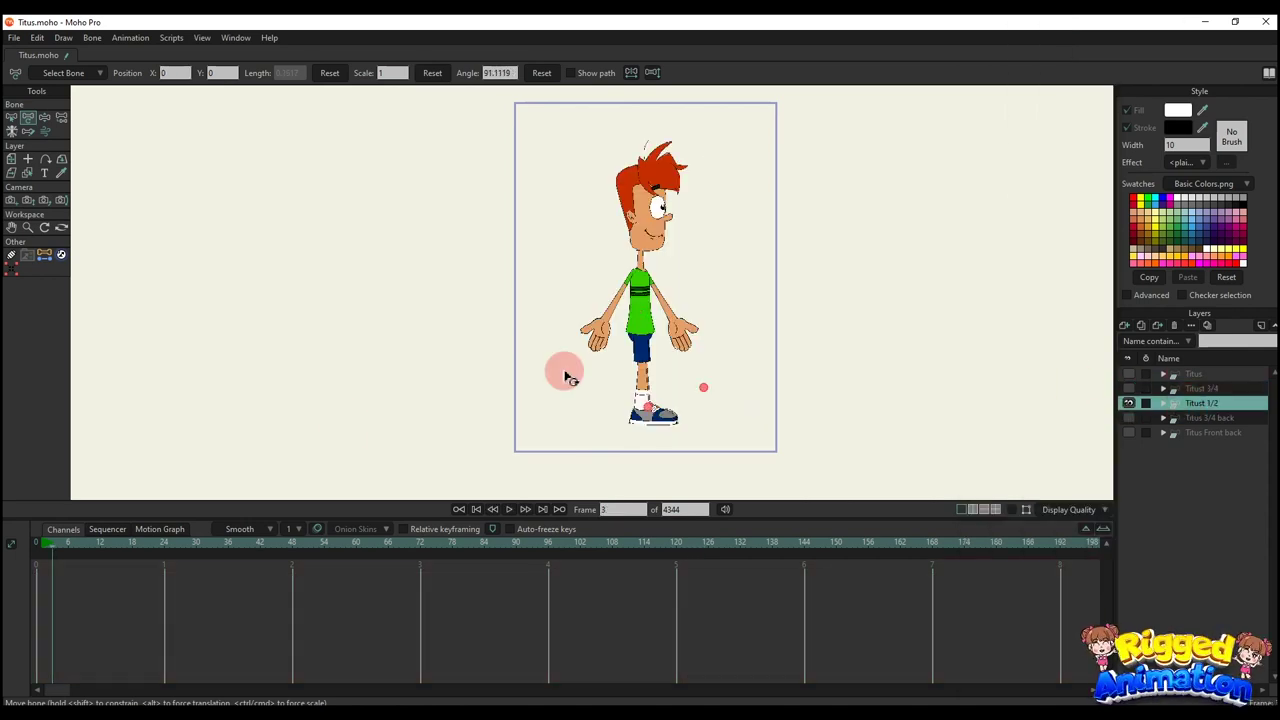
key(ctrl+h)
scroll(604, 306, up, 2)
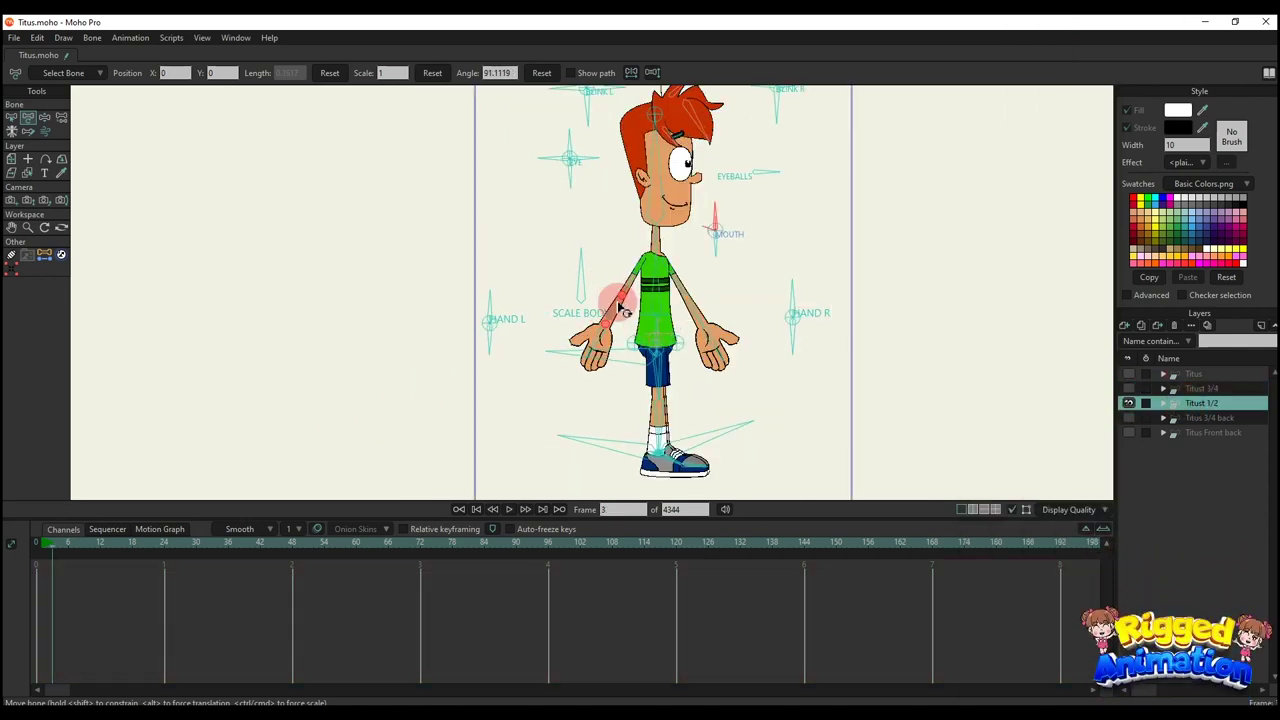
- Rotate the BLINK L control bones to test the eyelid and eyebrow on the side view, resetting the angle after each test
drag(653, 159, 618, 252)
scroll(618, 220, up, 2)
scroll(622, 180, down, 3)
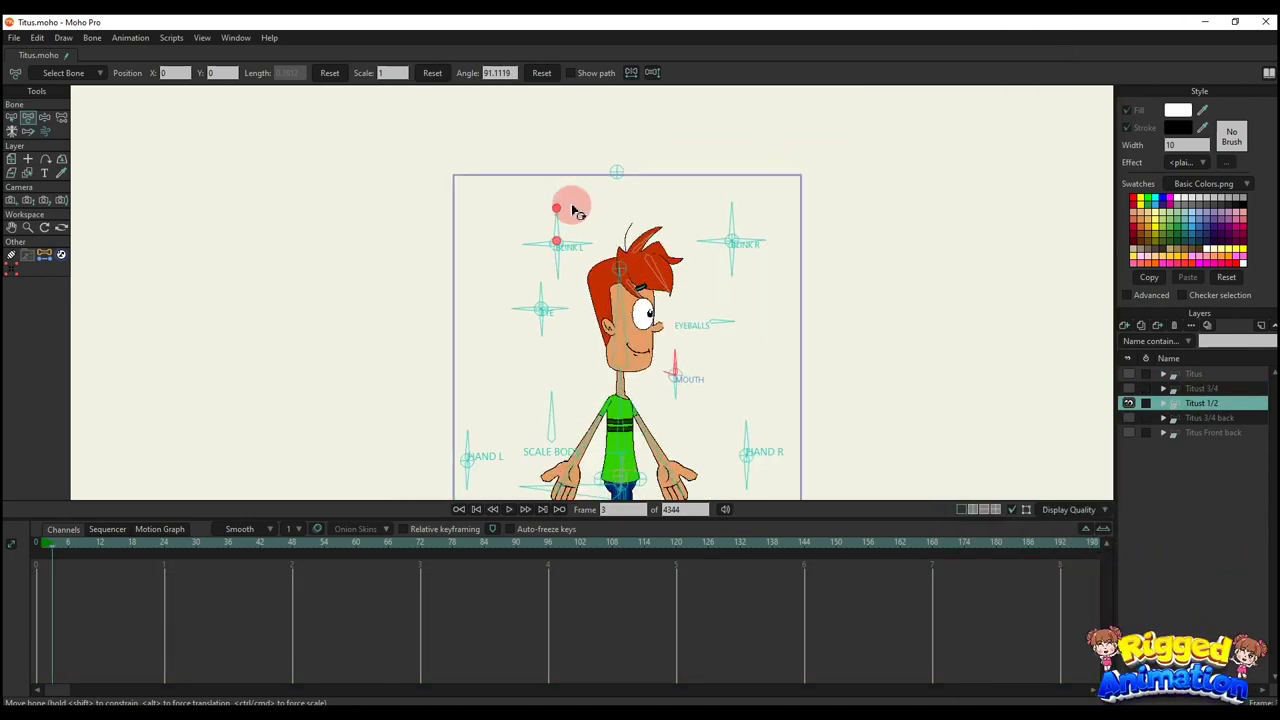
scroll(566, 205, up, 2)
drag(562, 218, 566, 110)
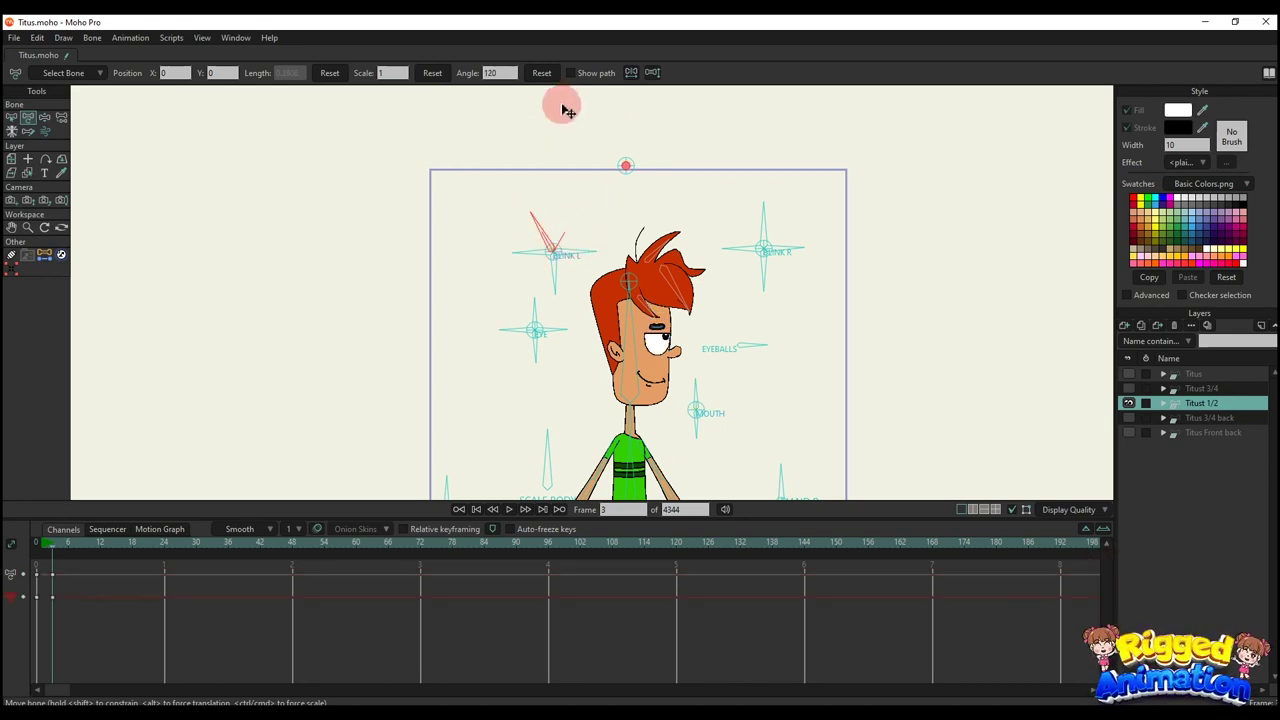
click(543, 85)
drag(531, 270, 493, 284)
click(542, 74)
click(542, 74)
click(543, 78)
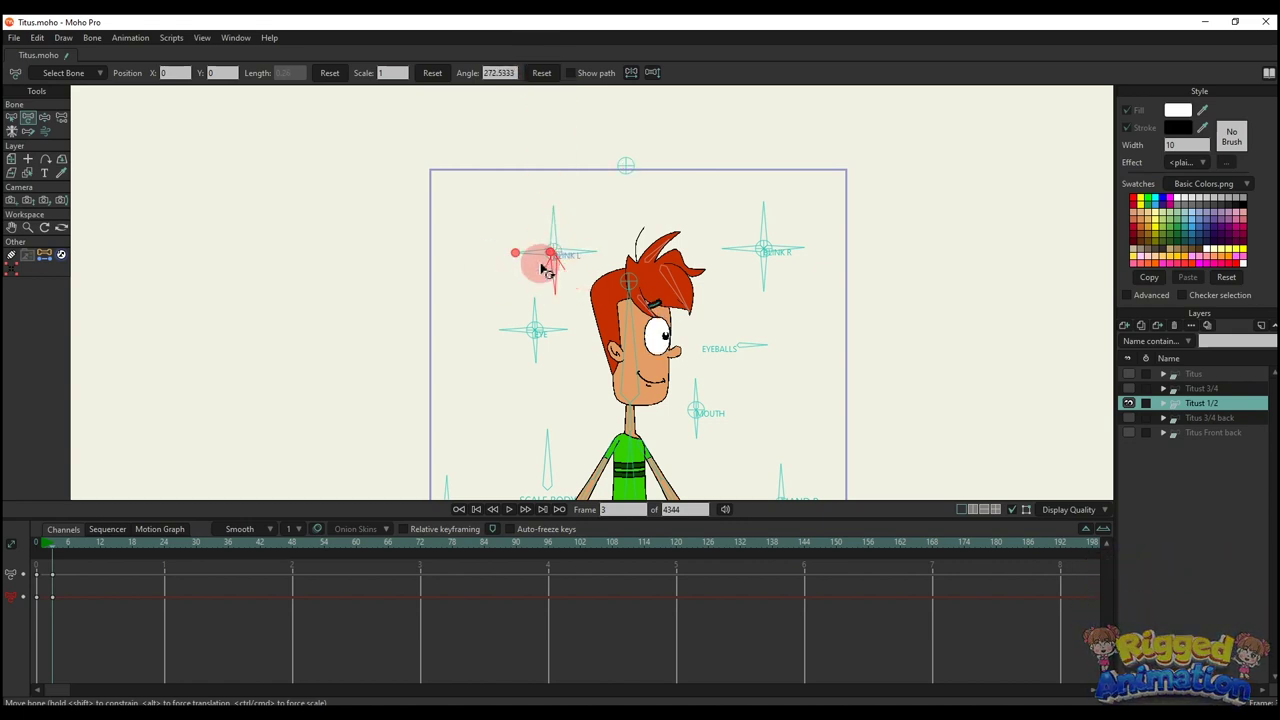
- Rotate the BLINK R control bones in several directions to test the eyelid and eyebrow, resetting the angle after each test
drag(760, 230, 706, 284)
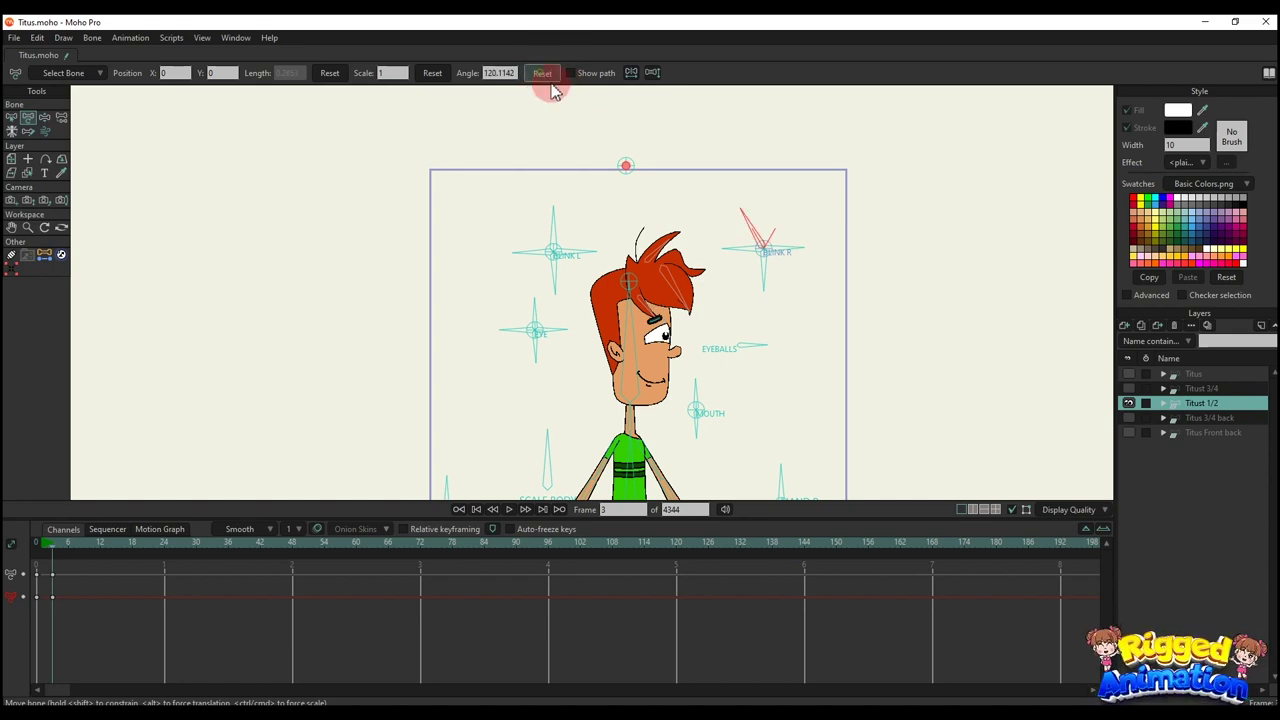
click(542, 74)
drag(748, 234, 666, 186)
click(541, 74)
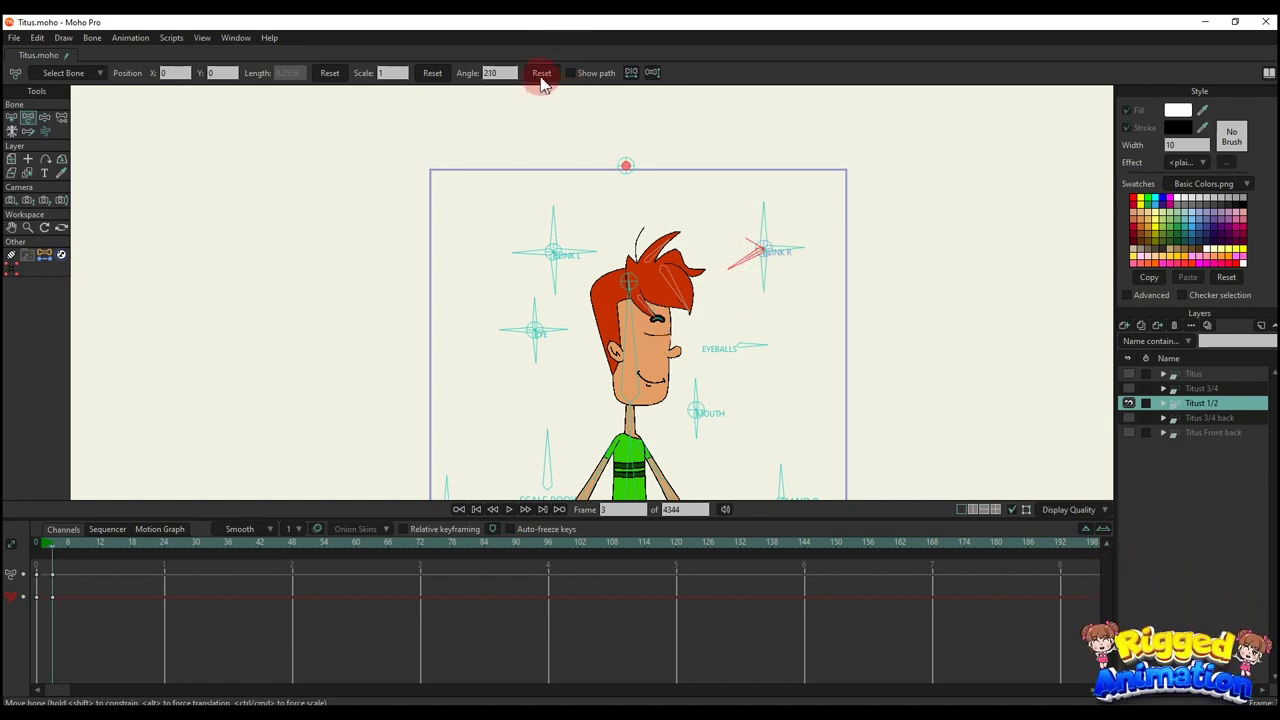
drag(770, 232, 798, 268)
click(545, 76)
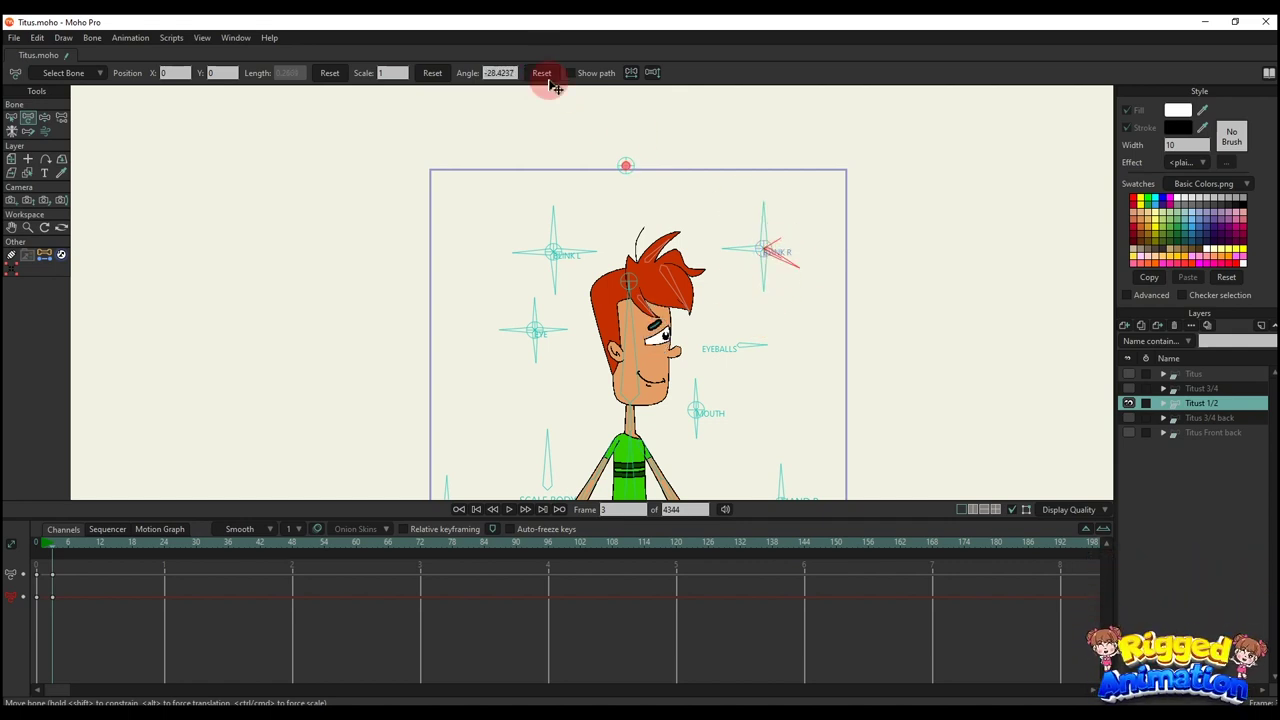
click(542, 76)
- Rotate the EYE control bone to stretch the eye outward on the side view, and delete the keyframes
click(535, 314)
drag(535, 314, 499, 398)
click(520, 316)
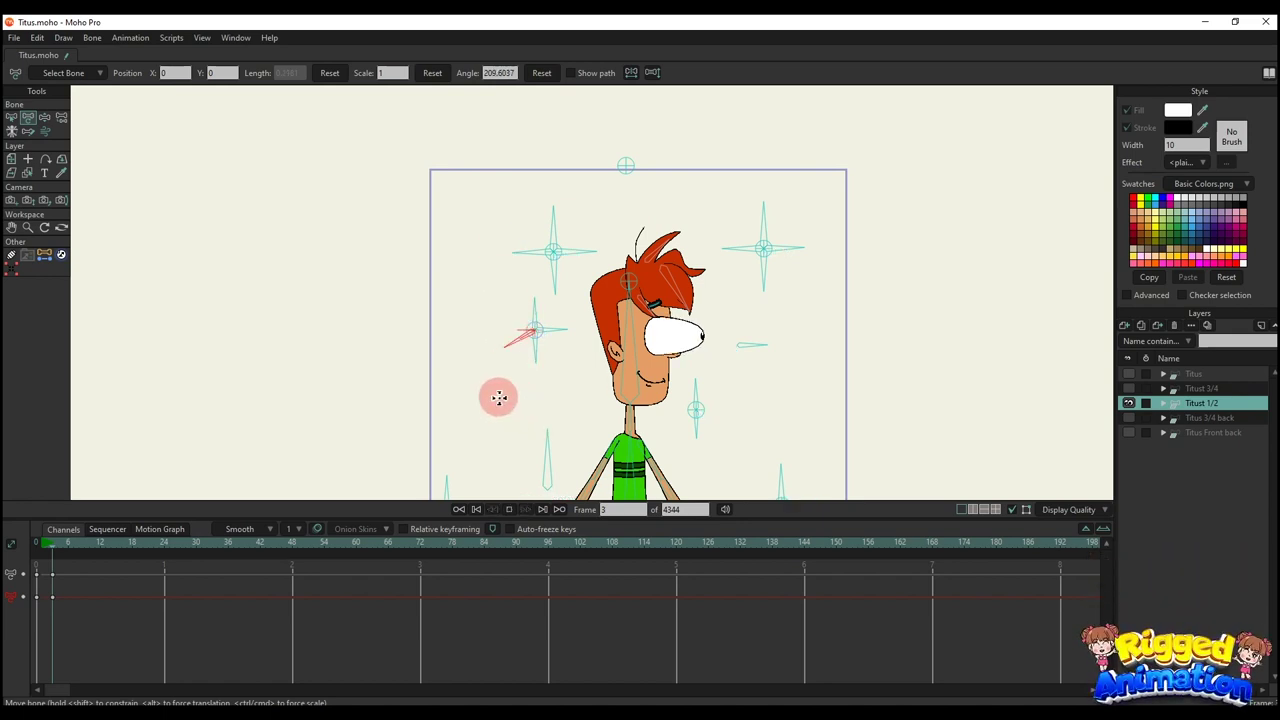
drag(121, 626, 42, 558)
key(Delete)
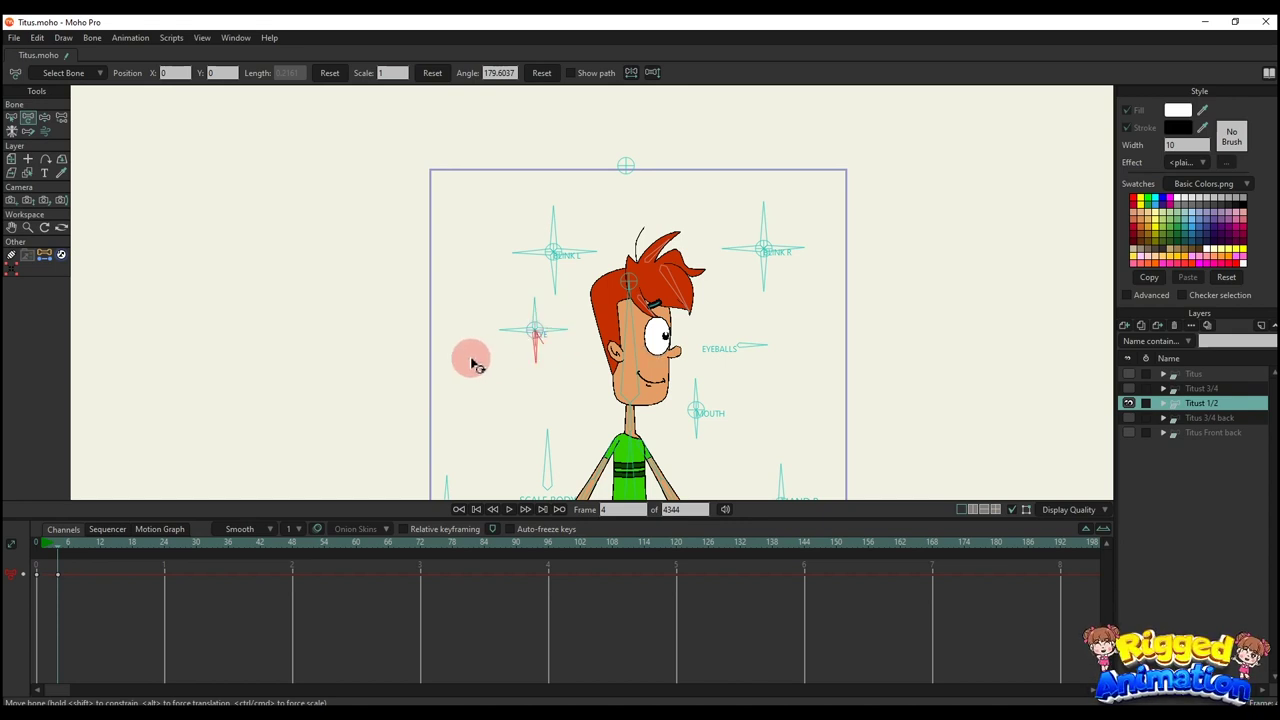
- Rotate the EYE control bone in different directions to test the side view's pupil and iris variations, and reset it
drag(474, 357, 553, 318)
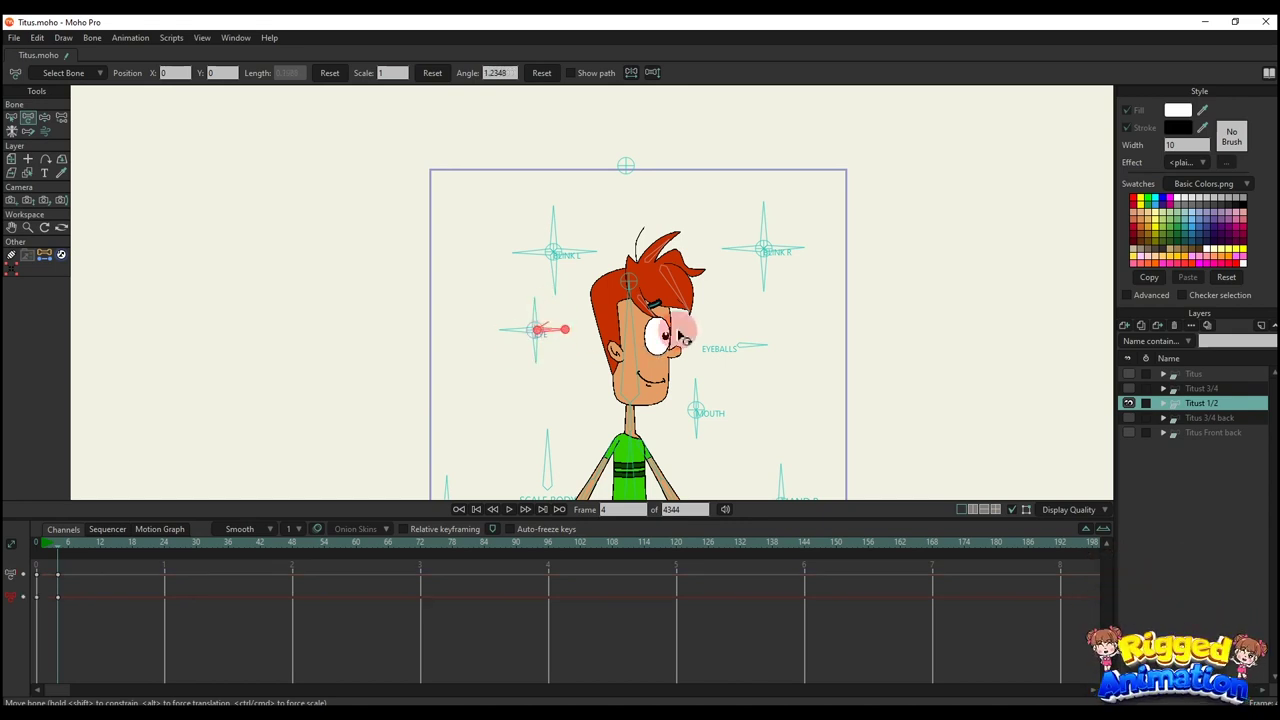
click(565, 330)
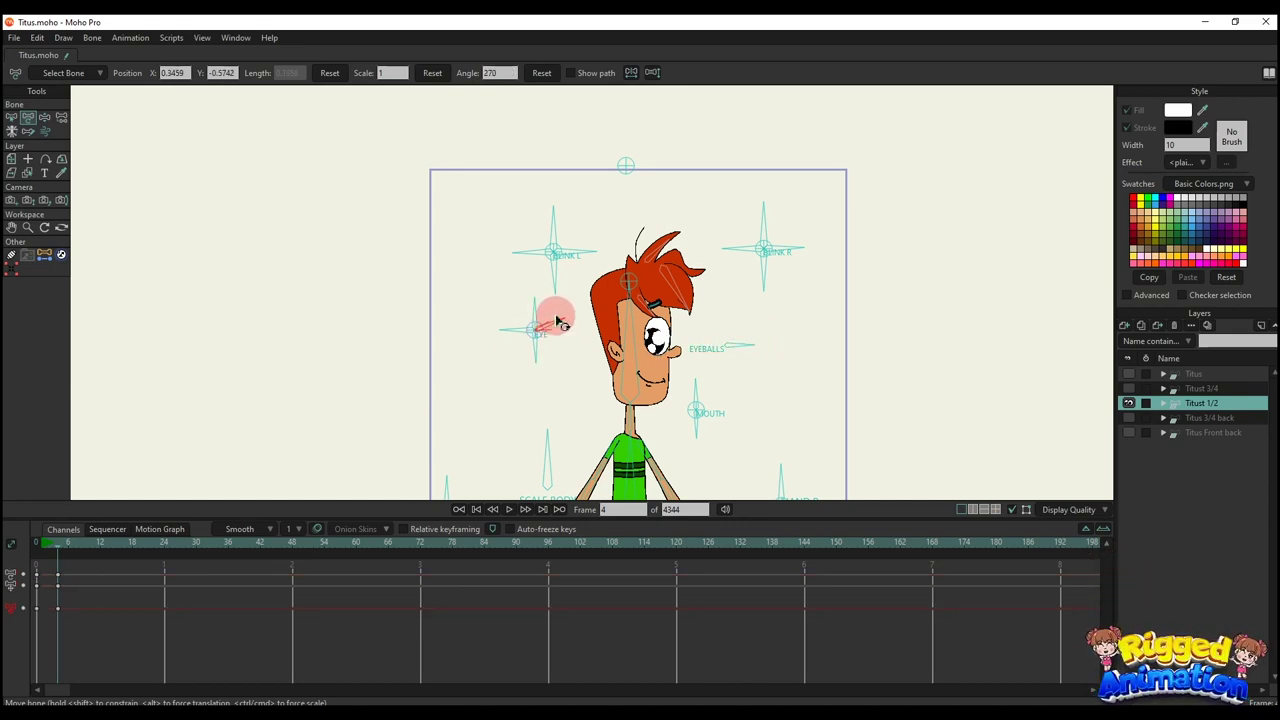
click(720, 348)
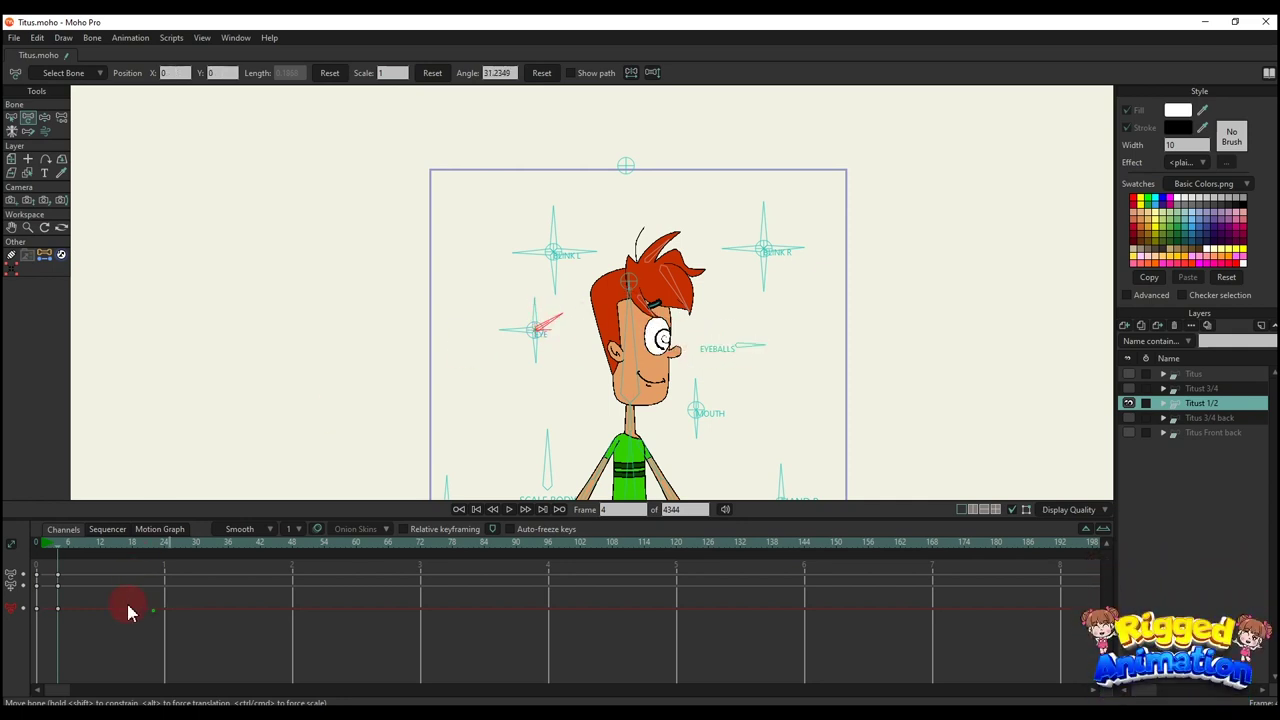
key(ctrl+z)
- Rotate the MOUTH and SCALE BODY control bones to test the side view, and delete the keyframes
drag(704, 401, 683, 362)
scroll(680, 317, up, 2)
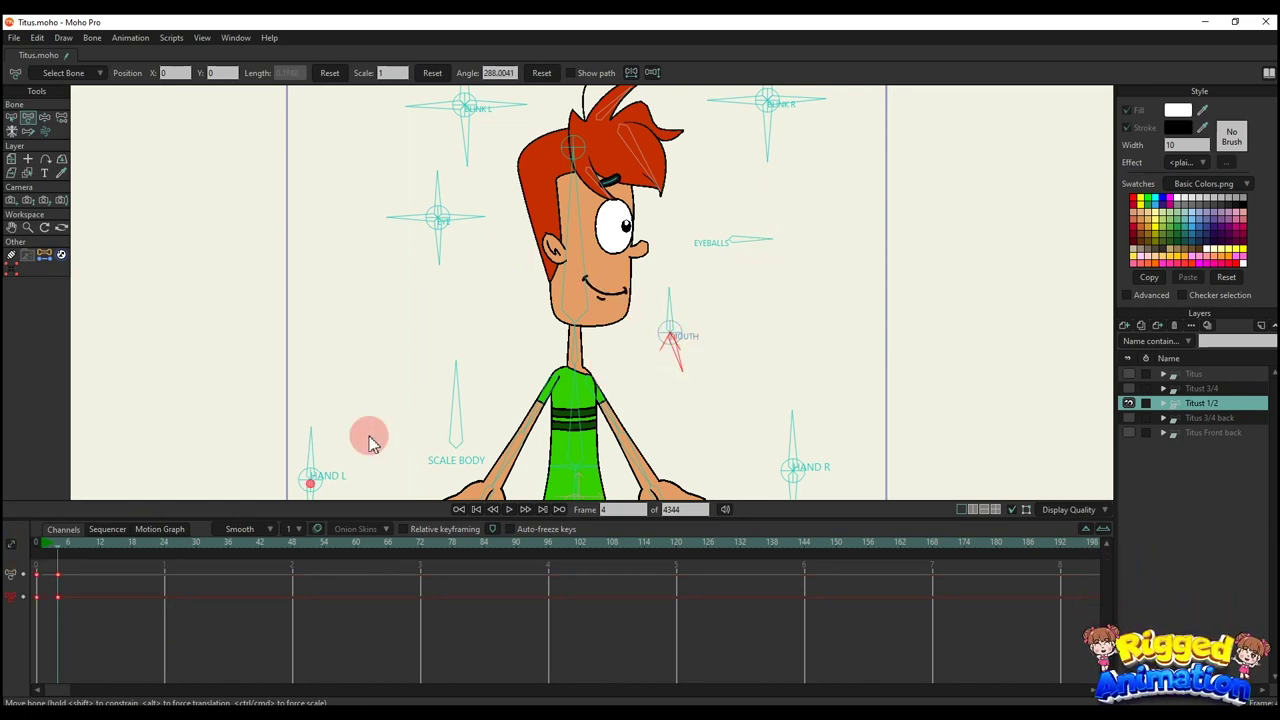
scroll(467, 417, down, 1)
drag(480, 419, 256, 417)
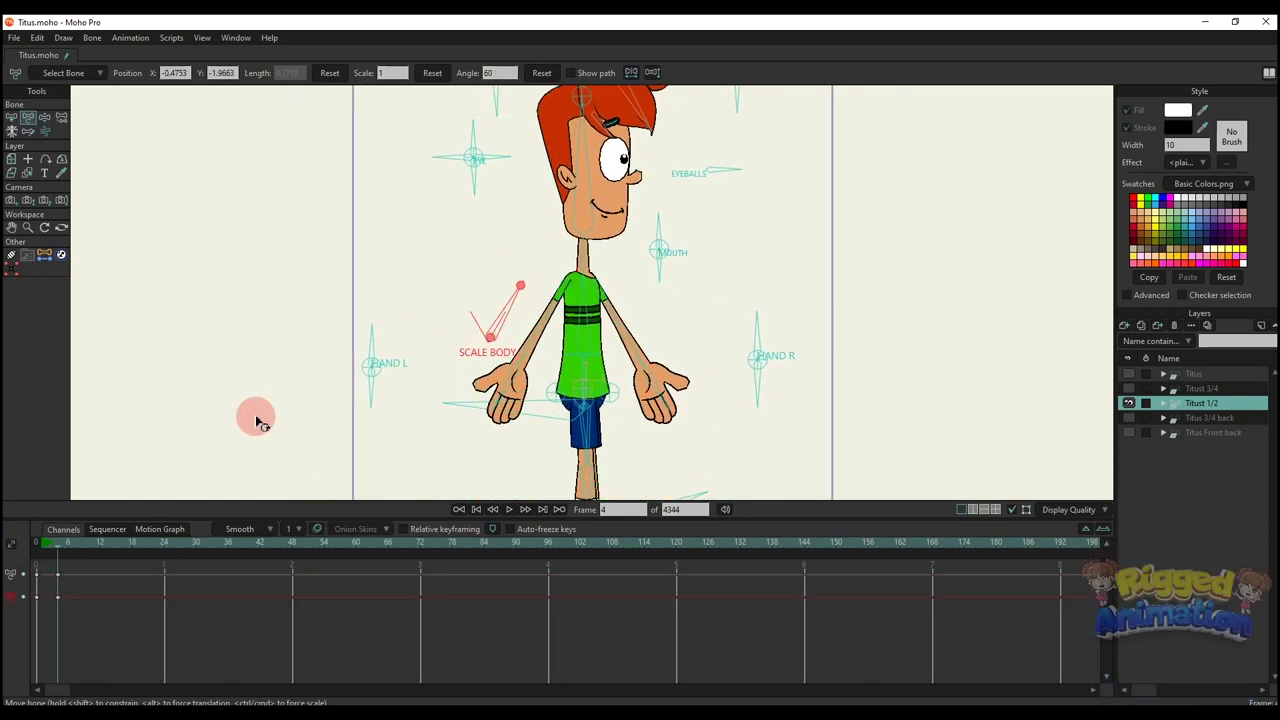
drag(182, 607, 14, 526)
key(Delete)
- Bend the side view's torso forward and rotate the bone inside the shirt to test how the belly deforms
drag(588, 318, 626, 337)
scroll(610, 357, up, 4)
click(591, 367)
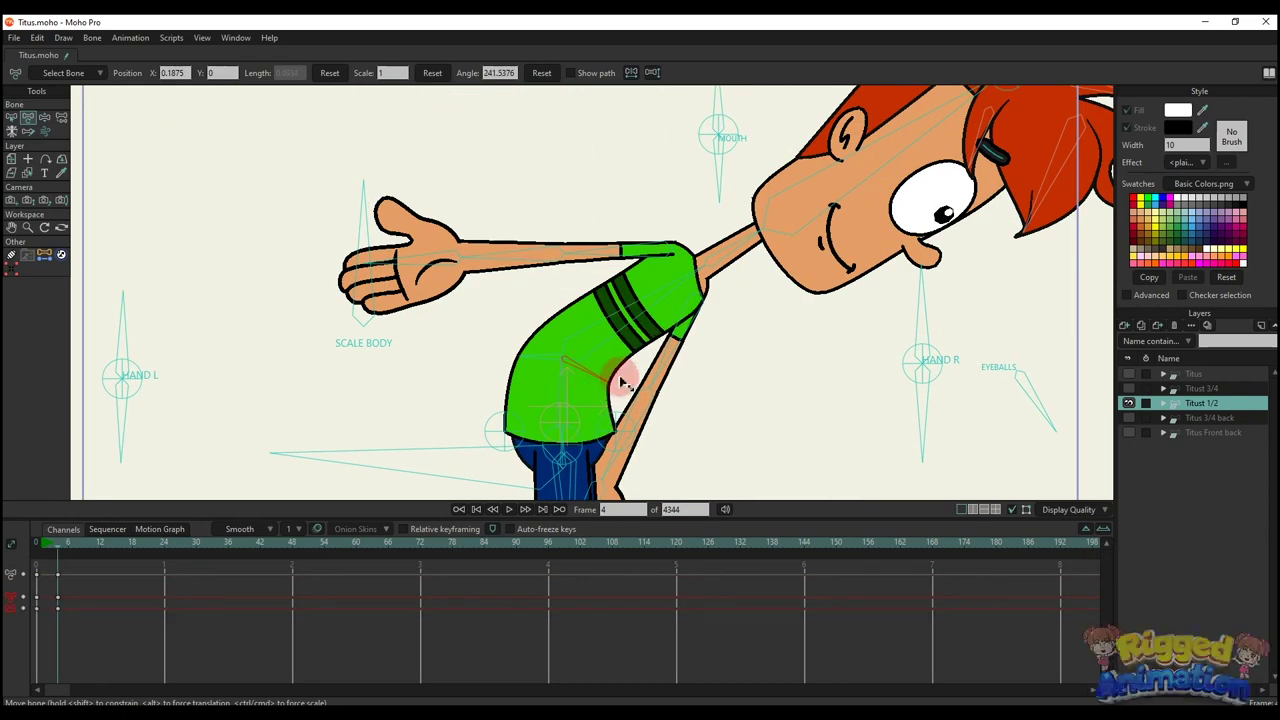
drag(614, 368, 550, 365)
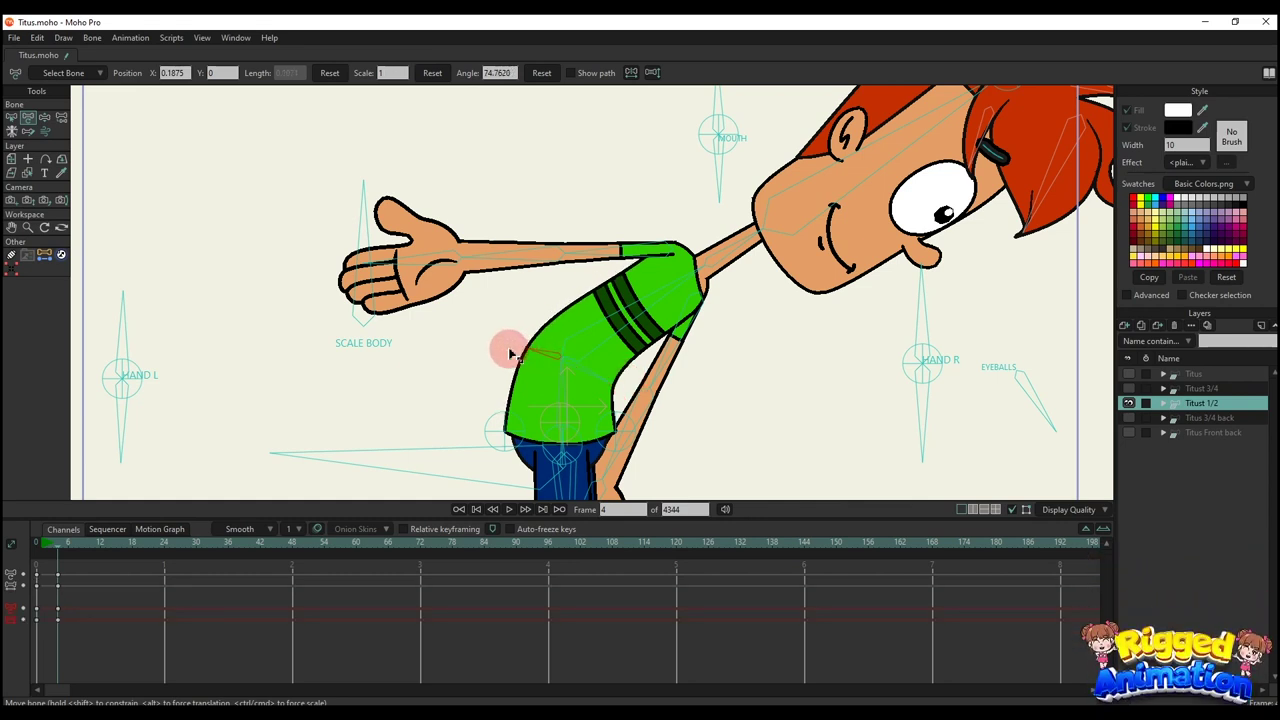
- Bend the forearm in front of the body at the elbow
scroll(510, 354, down, 2)
click(678, 328)
drag(692, 376, 730, 352)
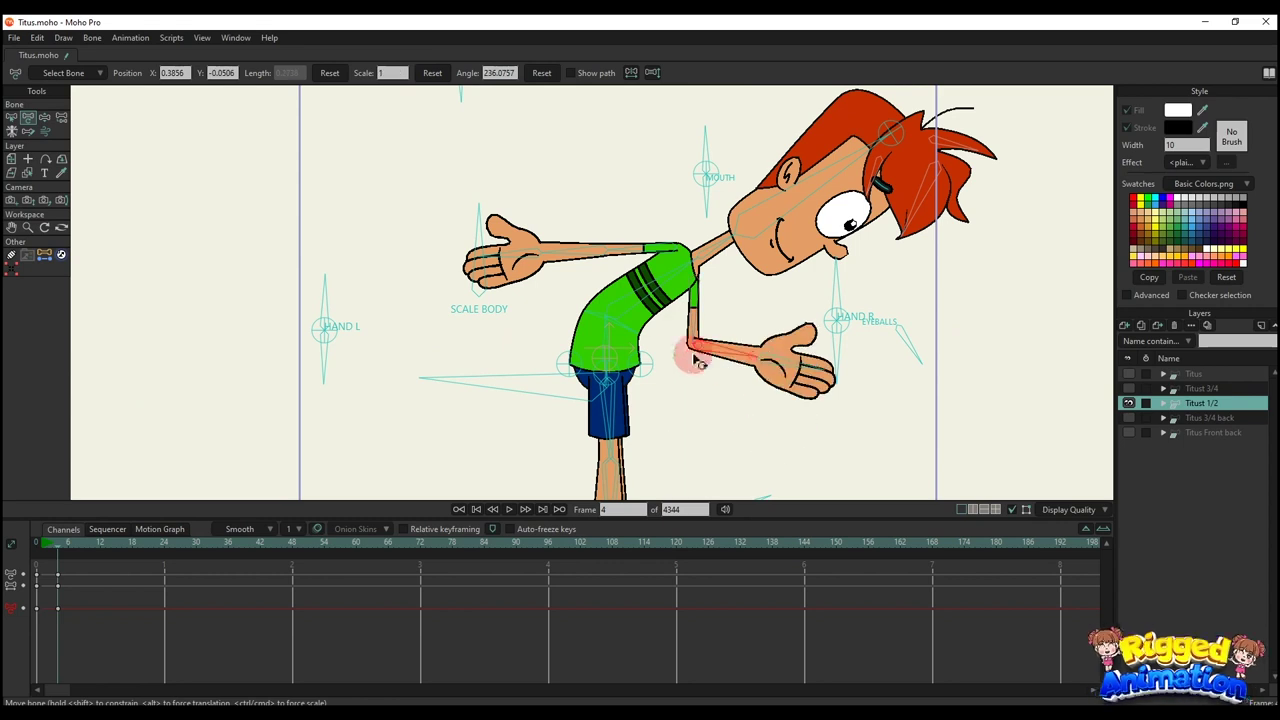
- Move the shirt hem control bones on the forward-bent torso to pose the shirt, and delete the keyframes
scroll(631, 358, up, 1)
click(645, 380)
scroll(591, 367, up, 1)
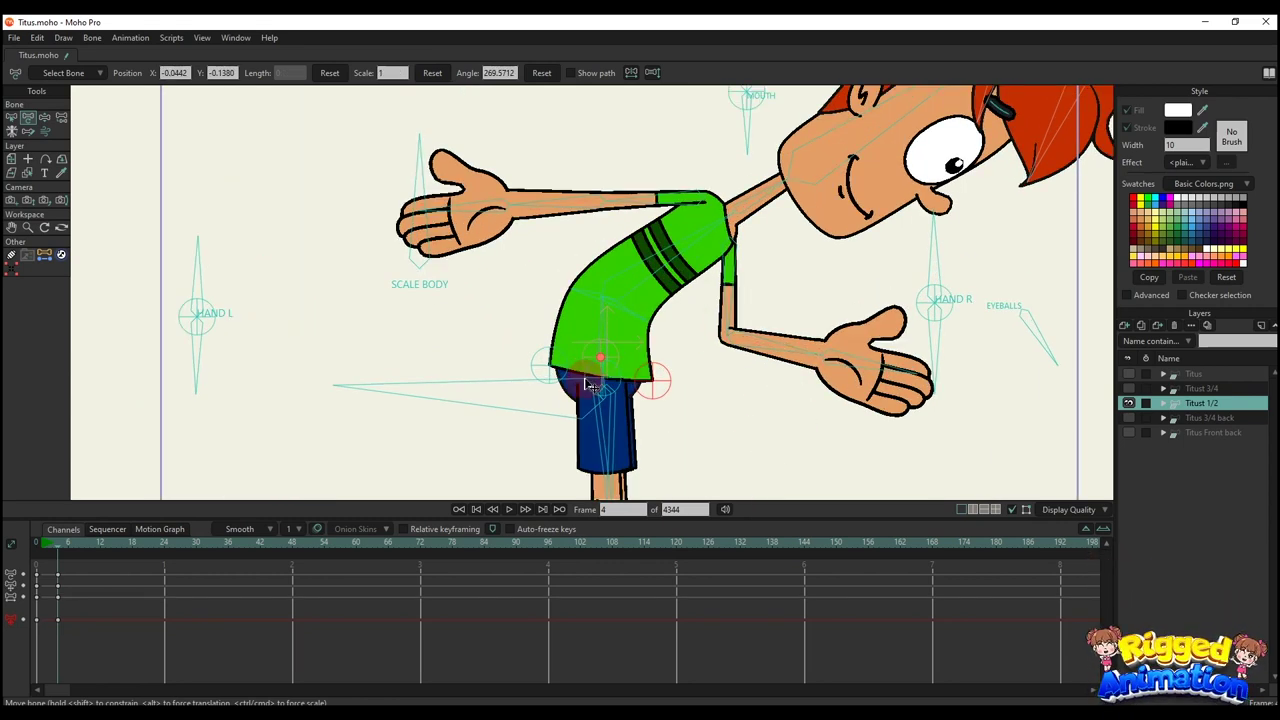
drag(586, 381, 605, 316)
click(254, 482)
drag(166, 630, 12, 498)
key(Delete)
- Bend the side view's torso backward, rotate the bones inside the shirt to test its shape, and delete the keyframes
drag(611, 248, 578, 290)
scroll(579, 297, up, 1)
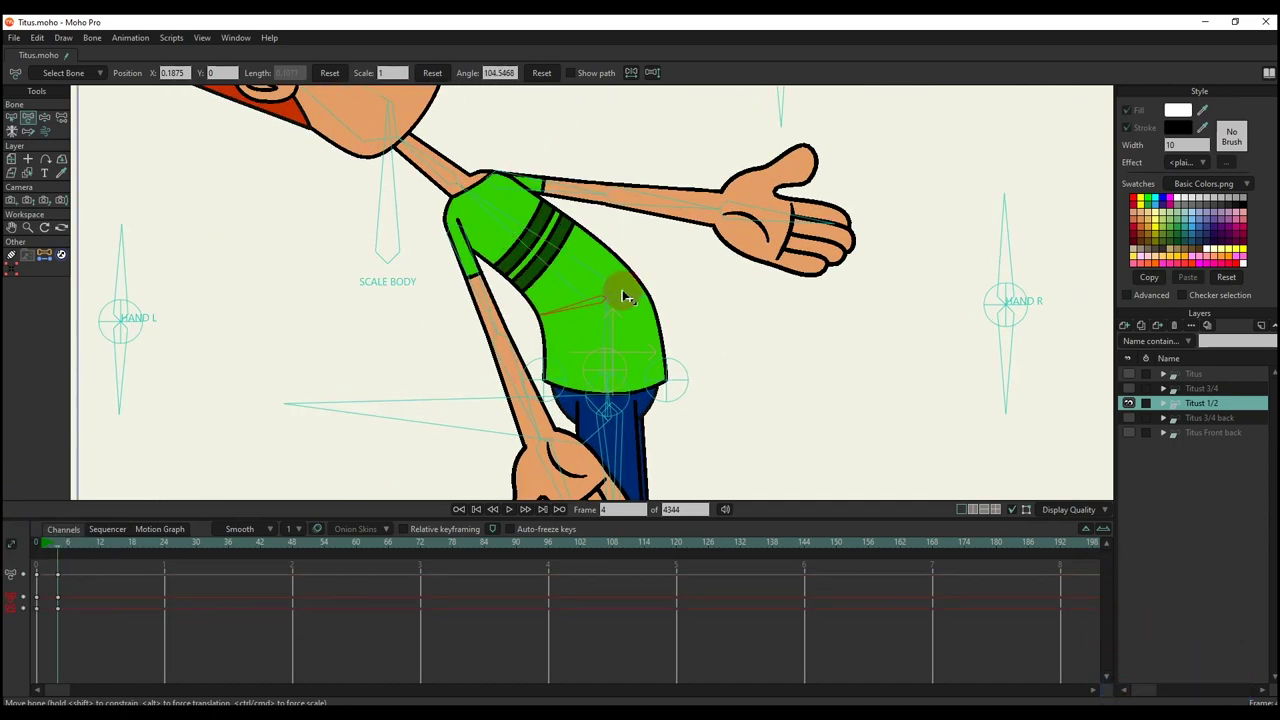
drag(622, 297, 629, 283)
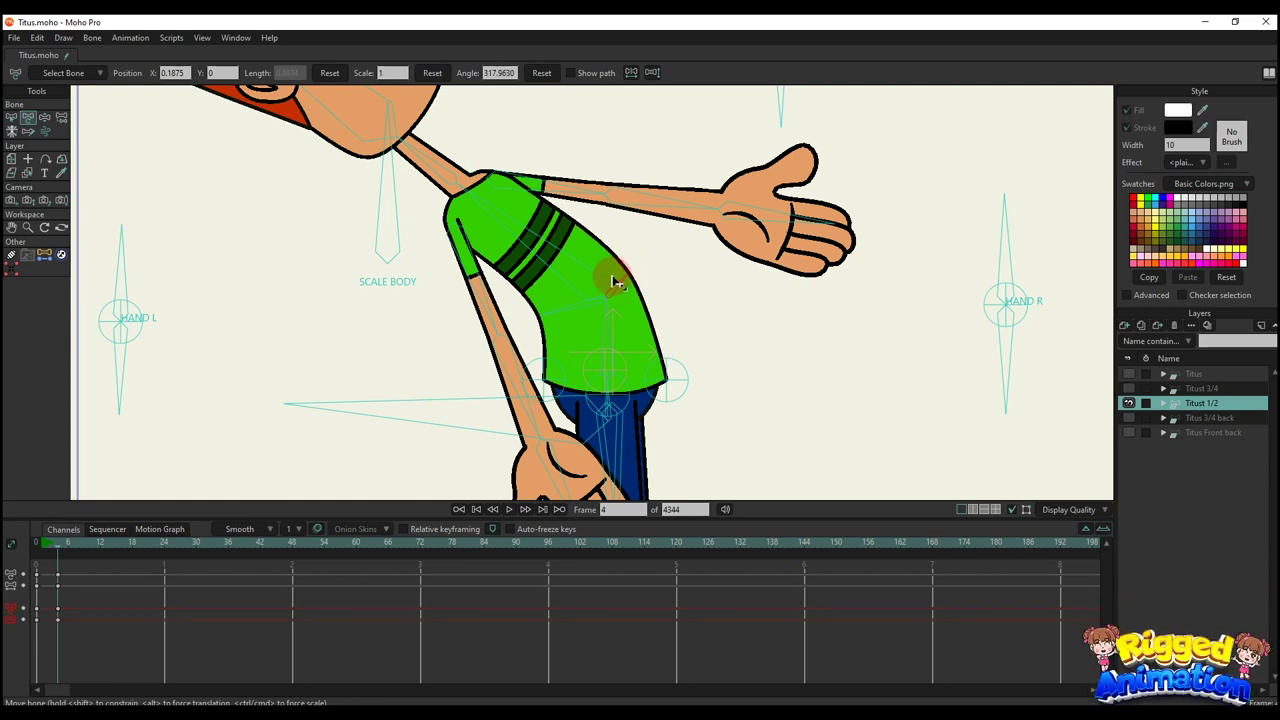
scroll(610, 316, down, 5)
scroll(640, 277, up, 1)
mouse_move(638, 272)
mouse_down()
mouse_move(651, 263)
mouse_move(640, 267)
mouse_up()
drag(167, 621, 9, 543)
key(Delete)
- Move the shirt hem control bones outward and upward on the upright body to test the shirt, and delete the keyframes
scroll(602, 367, up, 5)
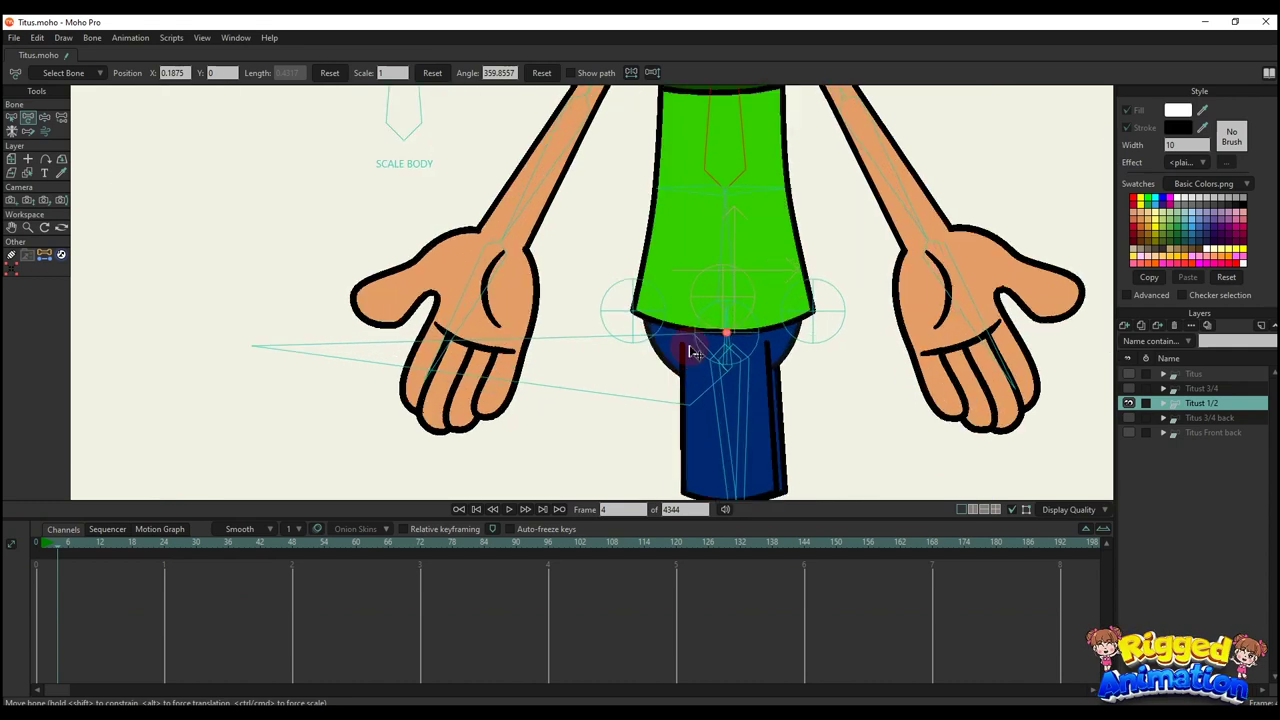
drag(700, 355, 565, 315)
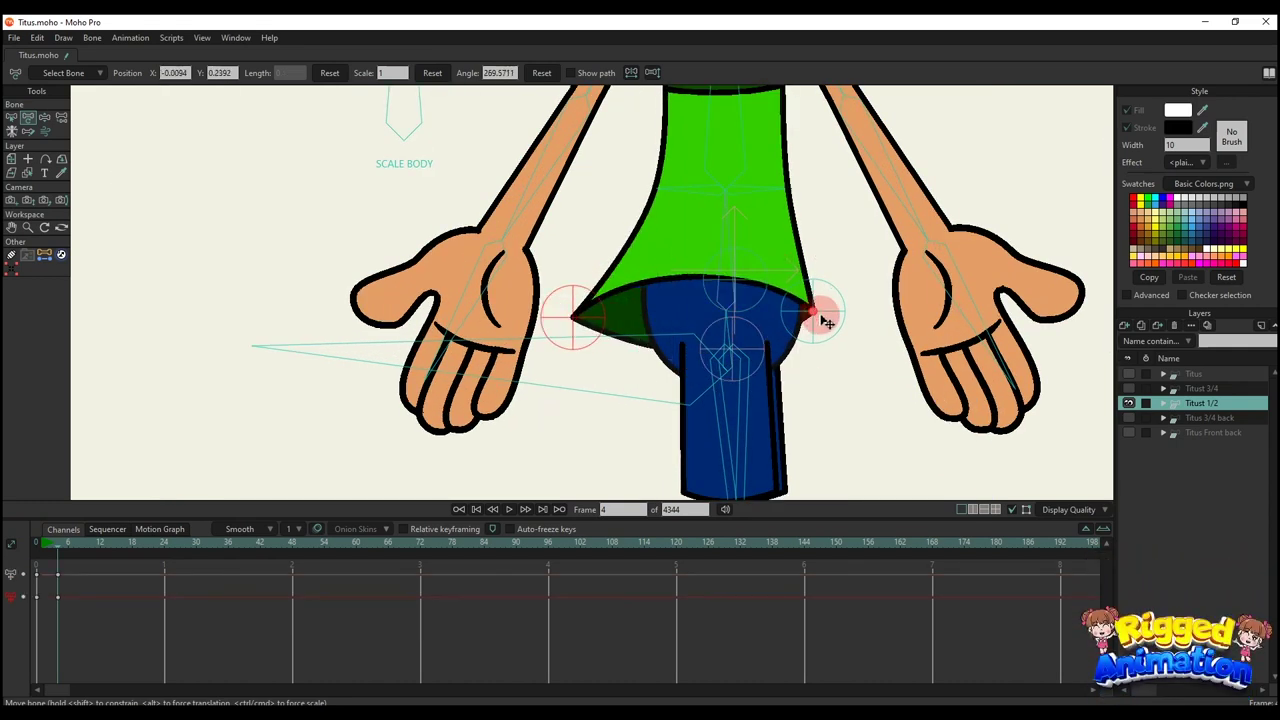
drag(826, 322, 757, 246)
drag(1070, 630, 9, 556)
key(Delete)
- Rotate the HAND L and HAND R control bones to switch the hand poses on the side view
scroll(759, 367, down, 5)
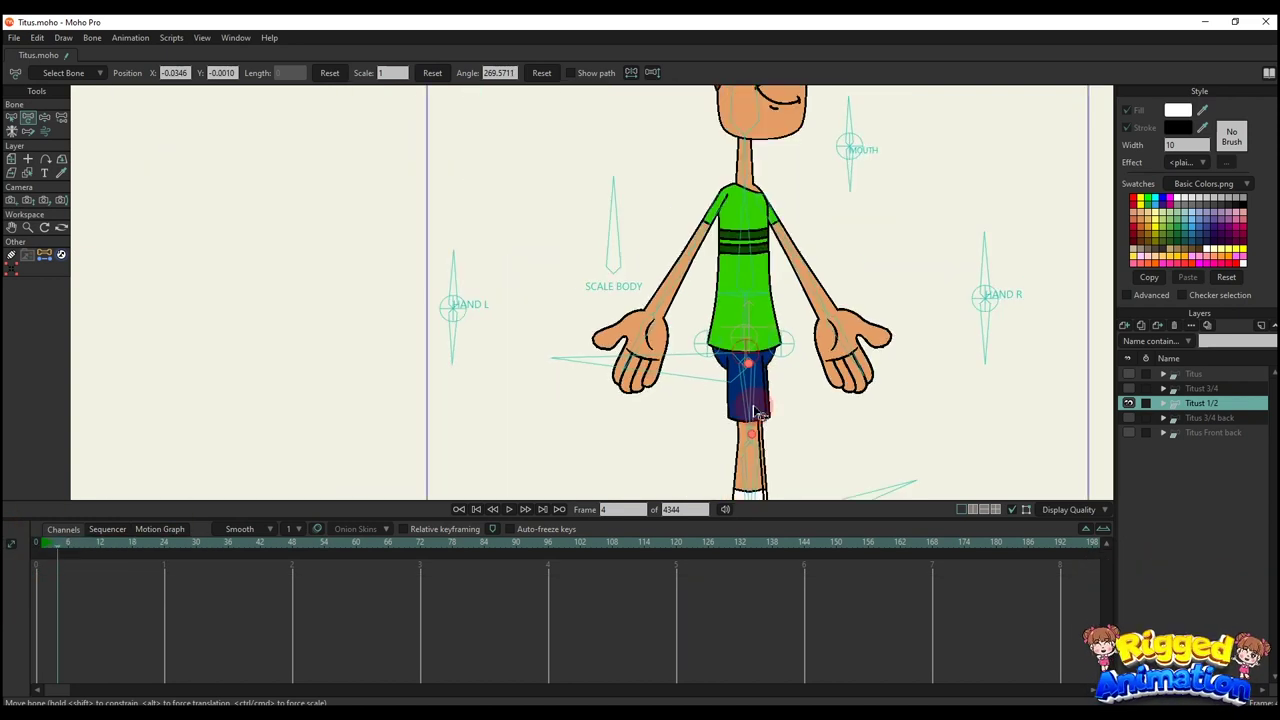
scroll(663, 306, down, 3)
click(504, 250)
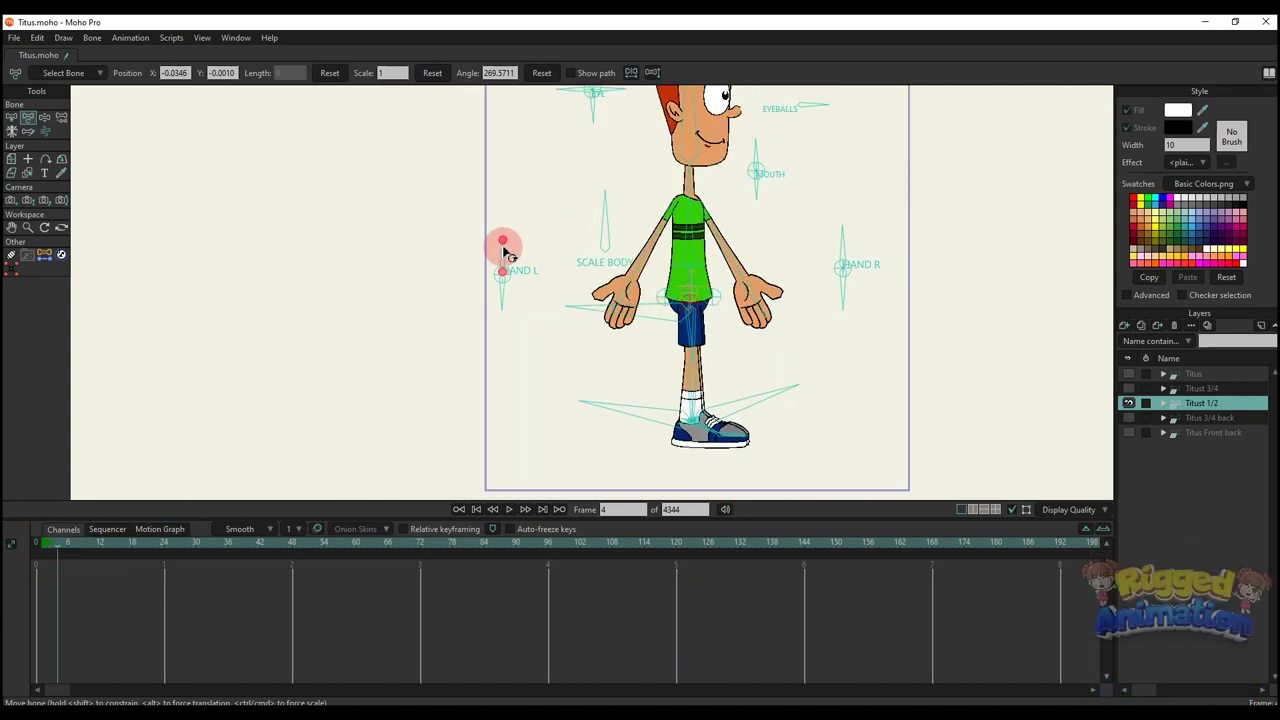
drag(508, 256, 459, 350)
drag(845, 246, 897, 303)
scroll(715, 262, up, 2)
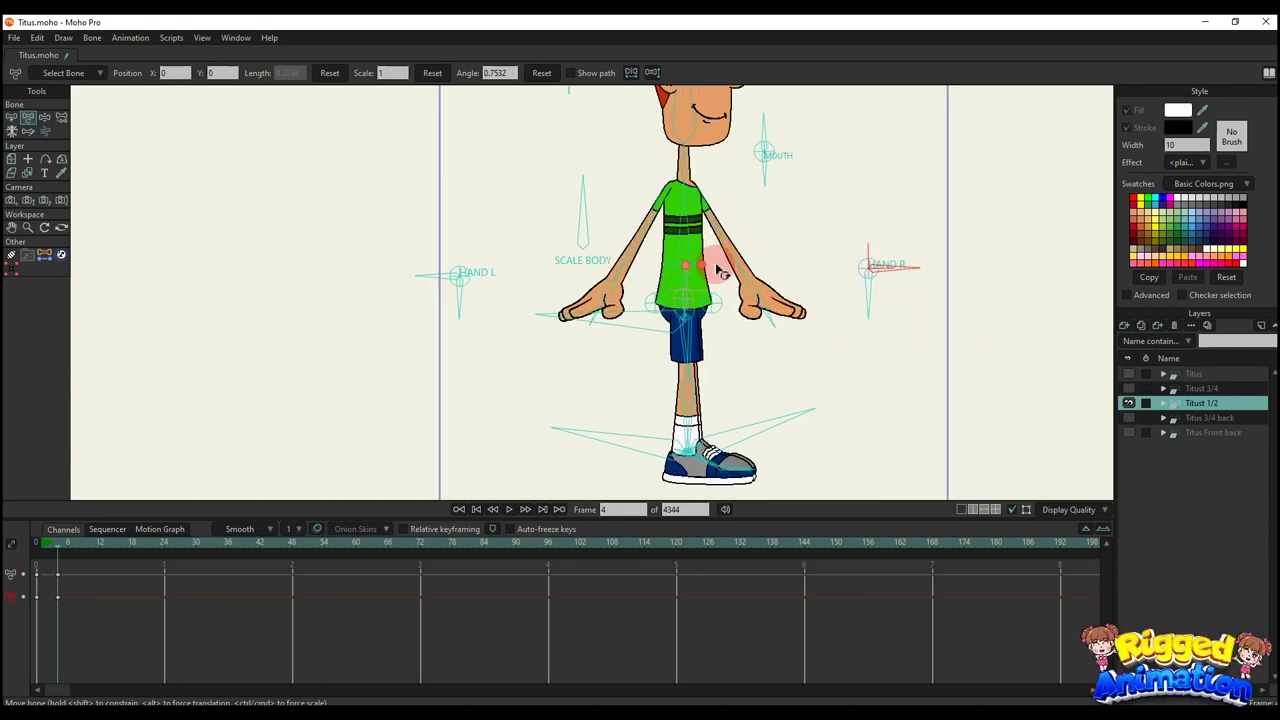
- Test the forearm bones on both arms together with the hand controls, and delete the keyframes
drag(736, 258, 770, 276)
click(638, 272)
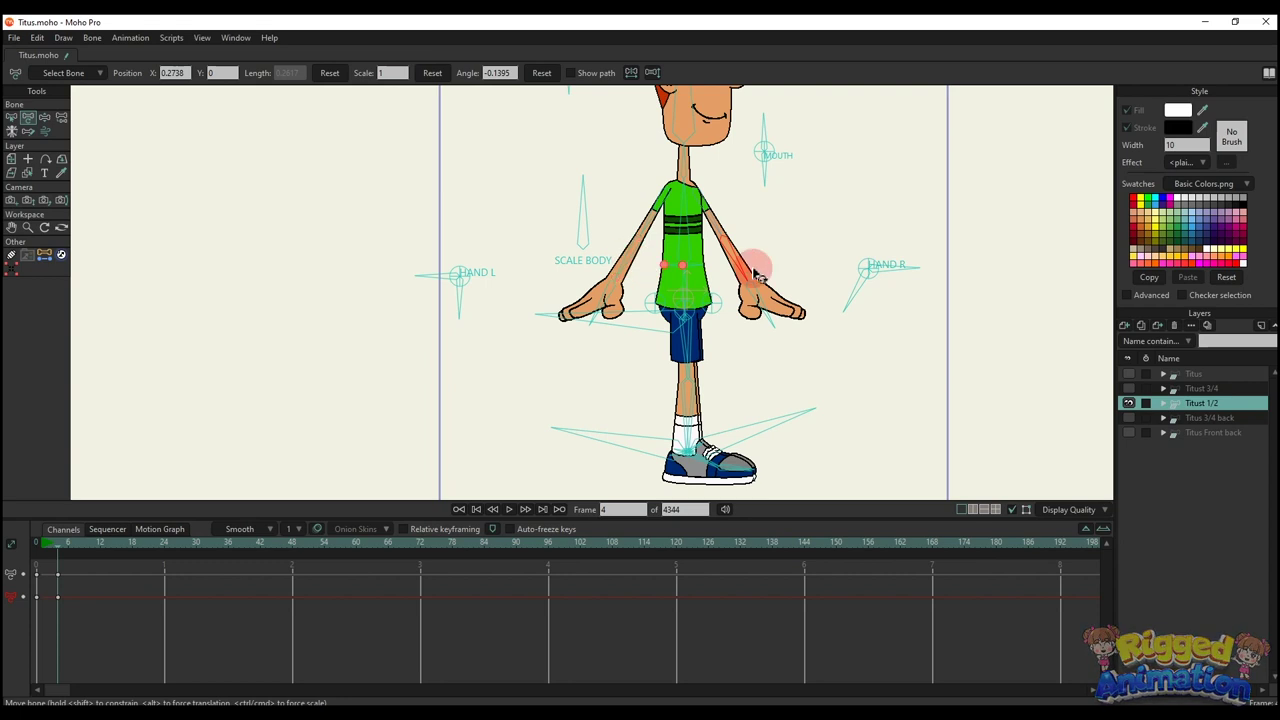
click(940, 300)
drag(641, 268, 612, 275)
click(462, 279)
drag(173, 606, 9, 492)
key(Delete)
- Insert the WALK action at frame 4 of the side view and play the animation
scroll(682, 306, down, 4)
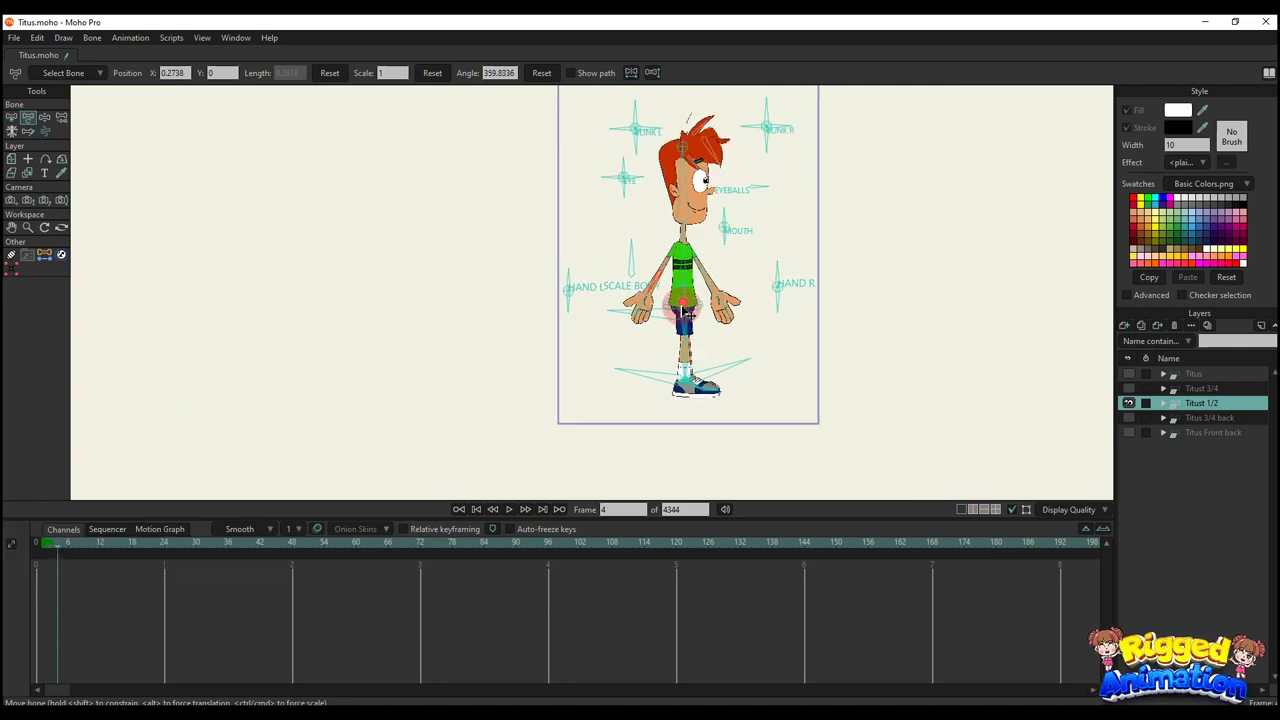
key(ctrl+shift+a)
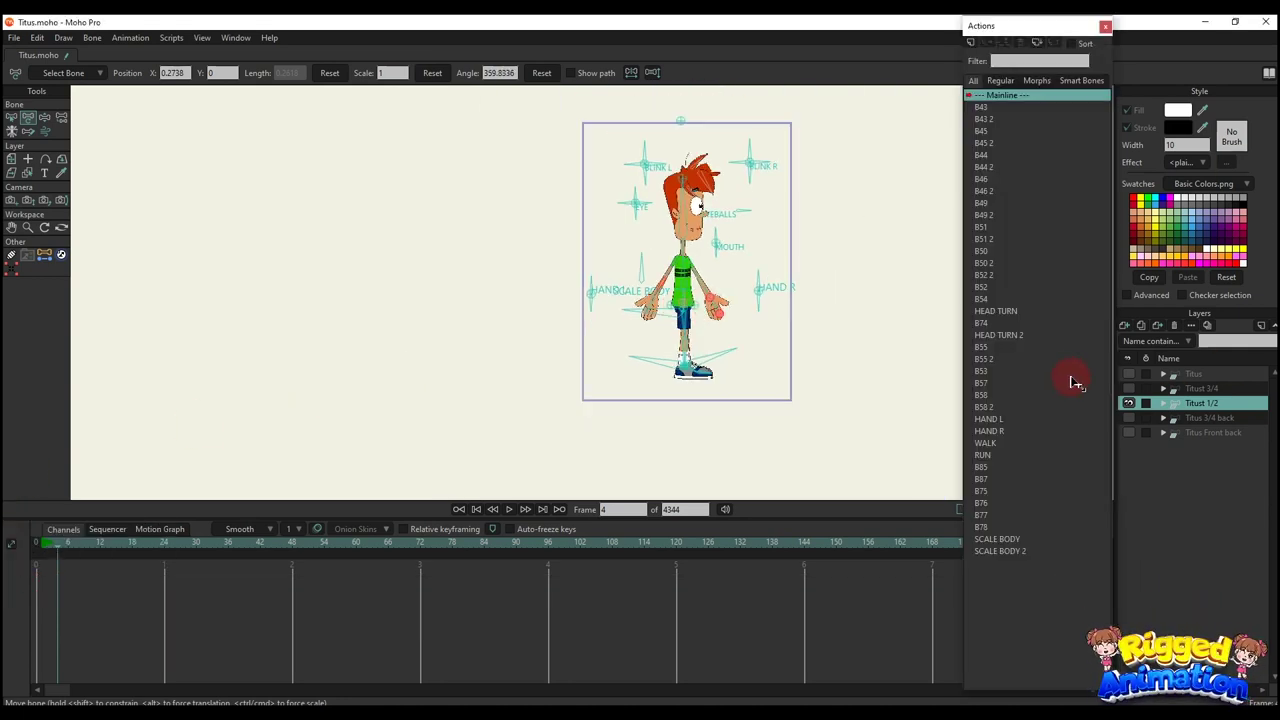
click(977, 446)
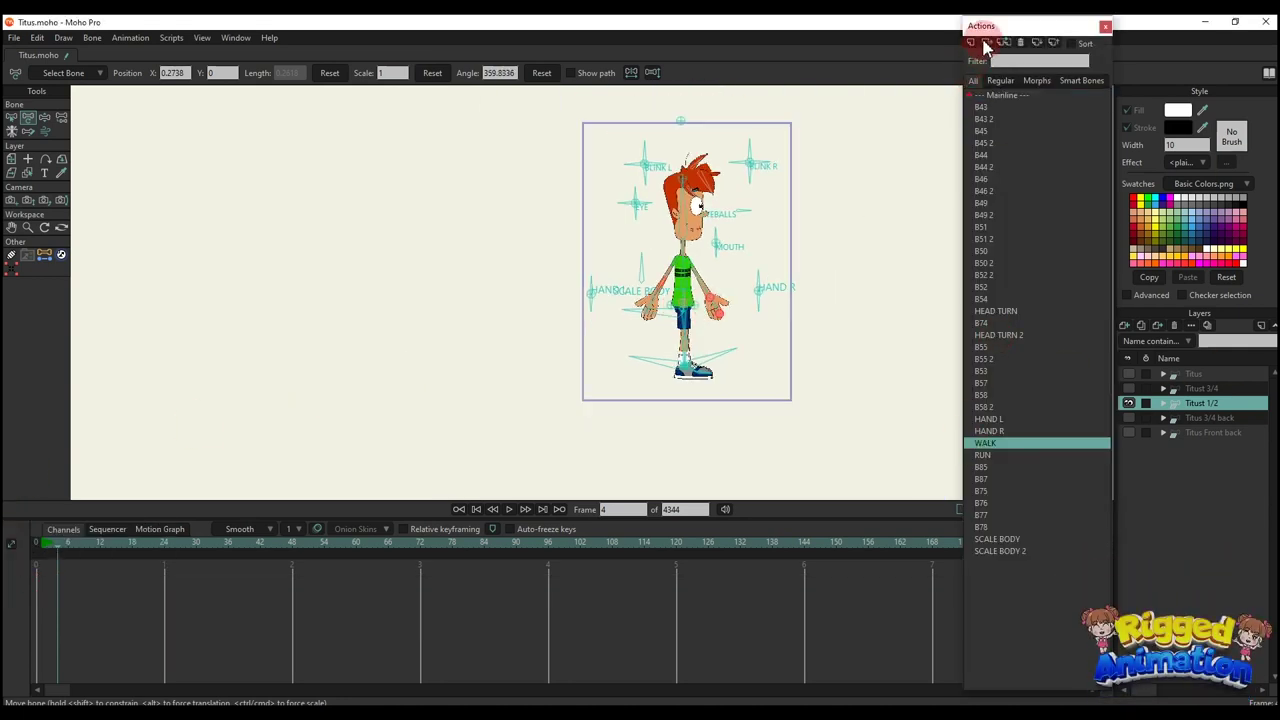
click(987, 42)
scroll(709, 322, up, 2)
key(space)
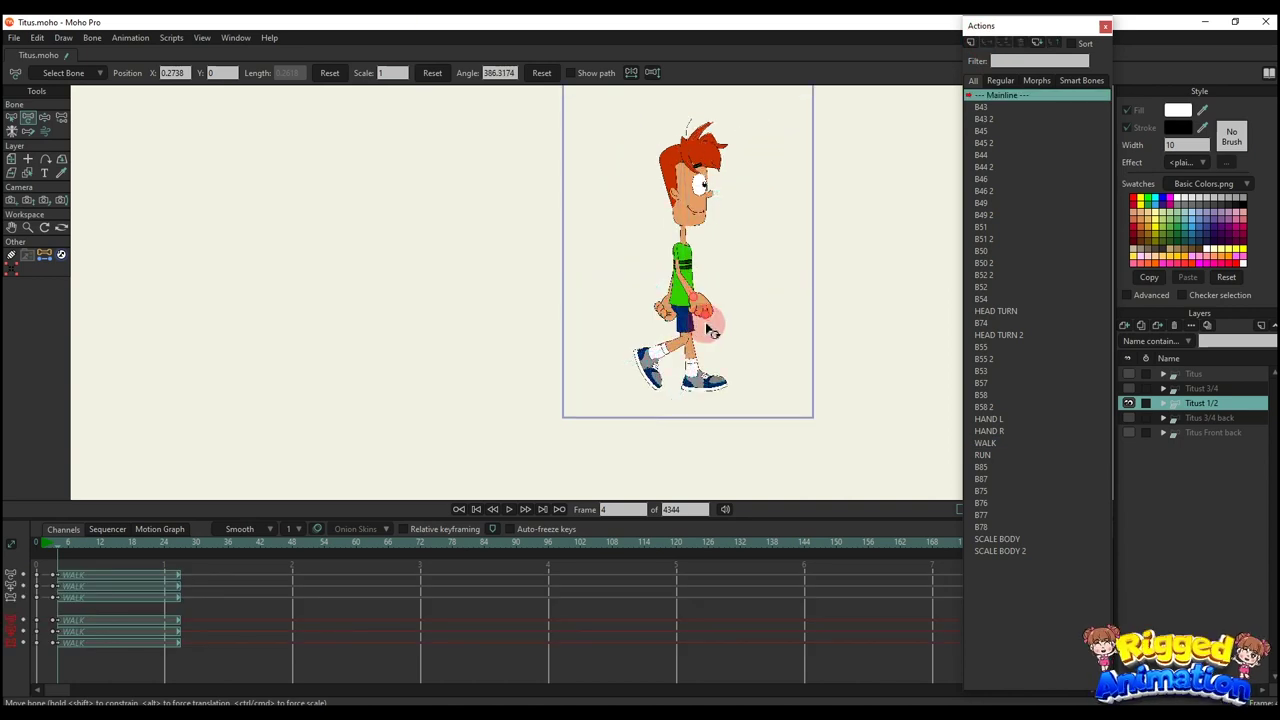
drag(708, 328, 678, 348)
key(space)
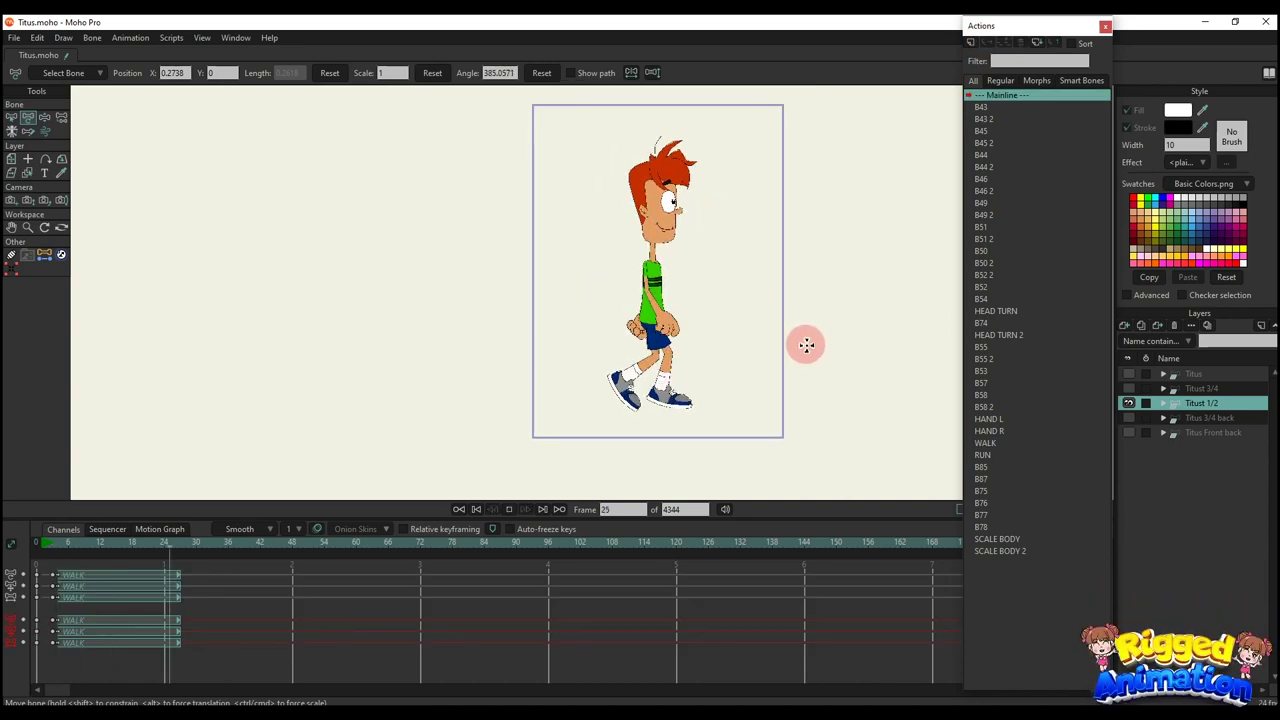
- Insert the RUN action at frame 56 and play the animation
click(991, 455)
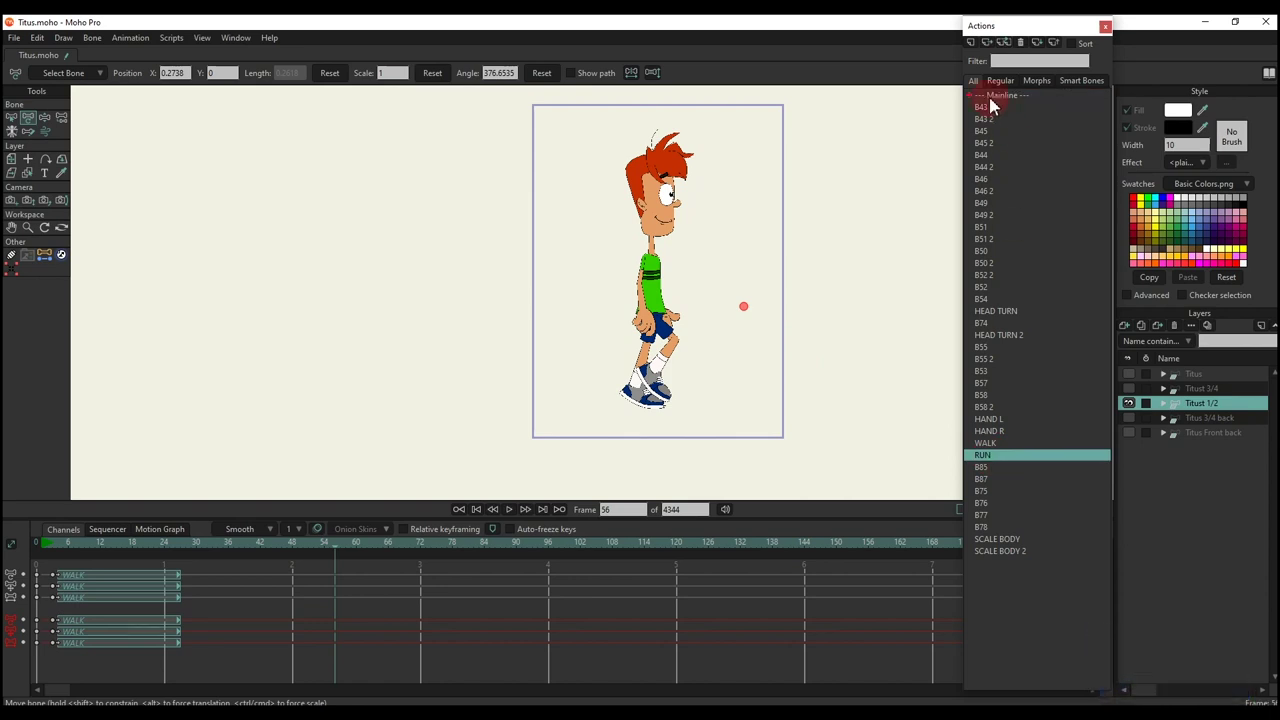
key(space)
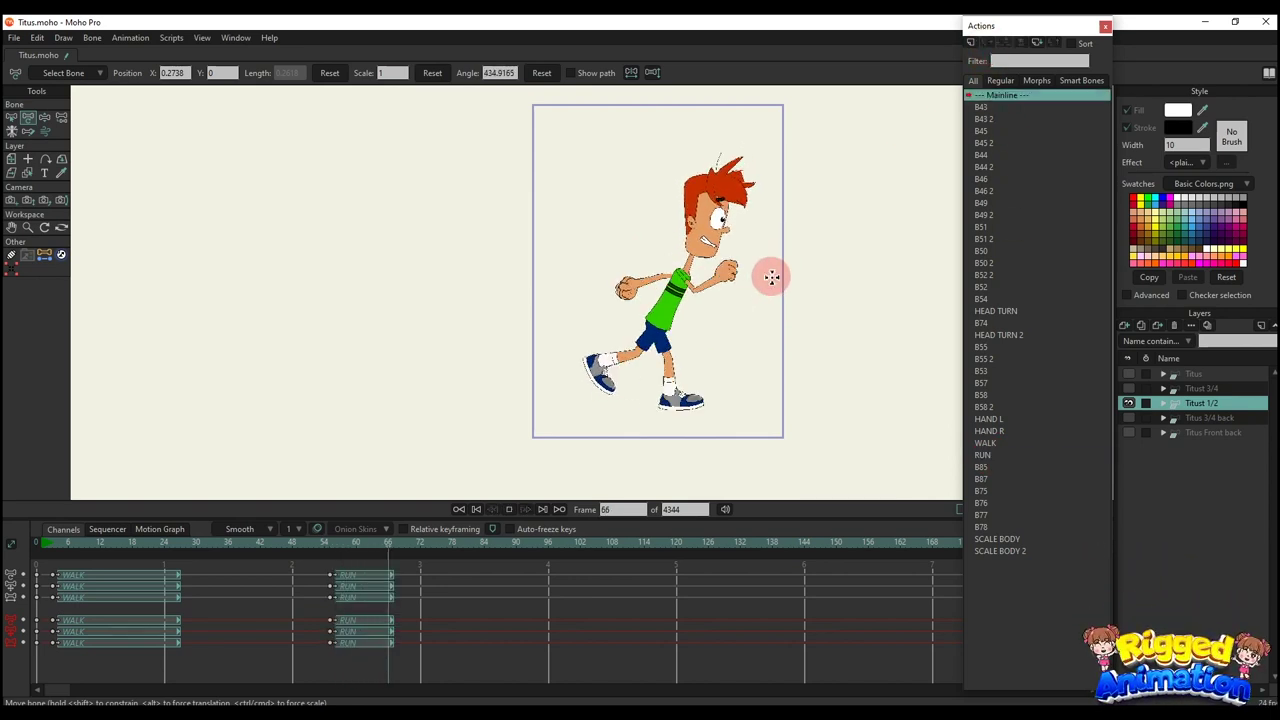
key(space)
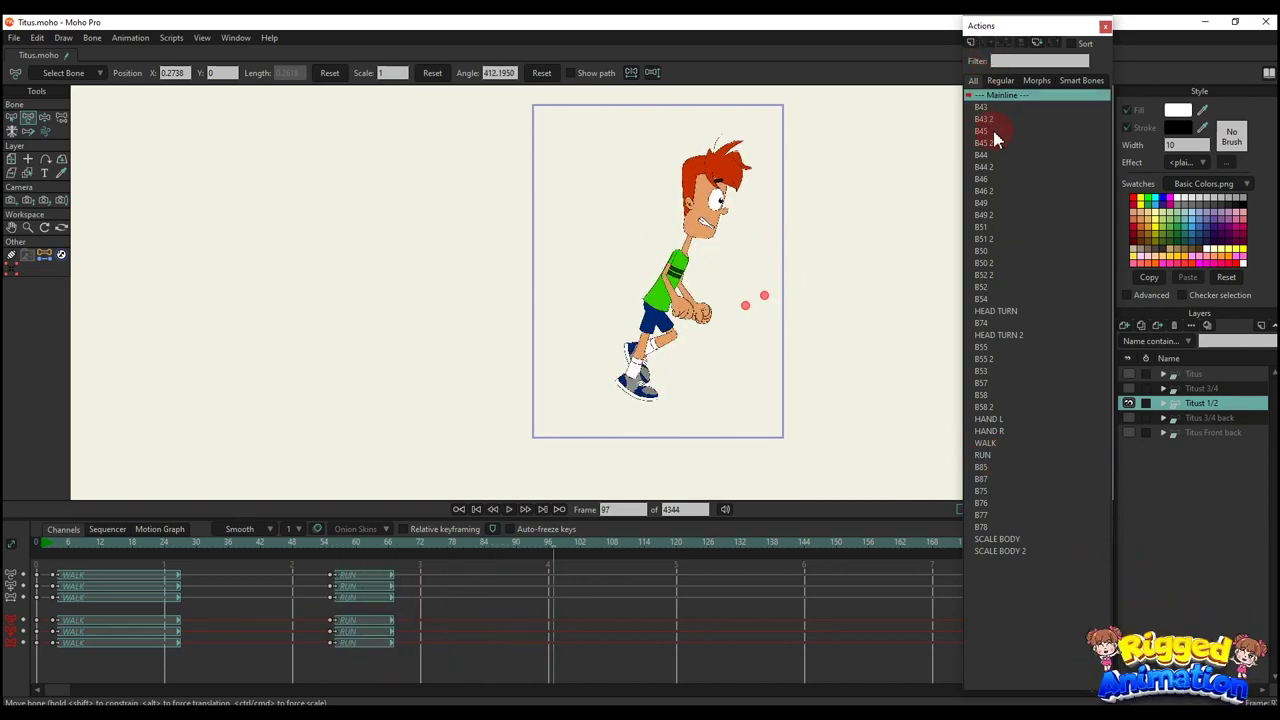
- Delete all the WALK and RUN keyframes from the side view's timeline
click(785, 255)
drag(437, 637, 8, 542)
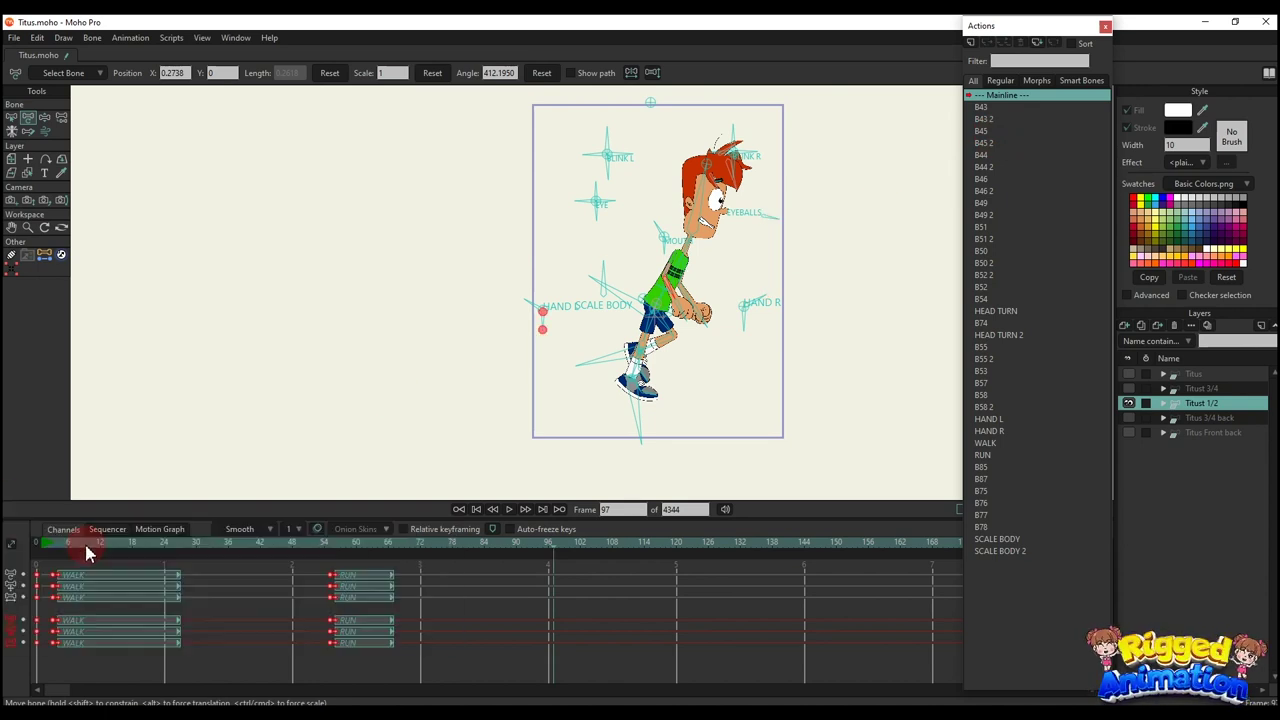
key(Delete)
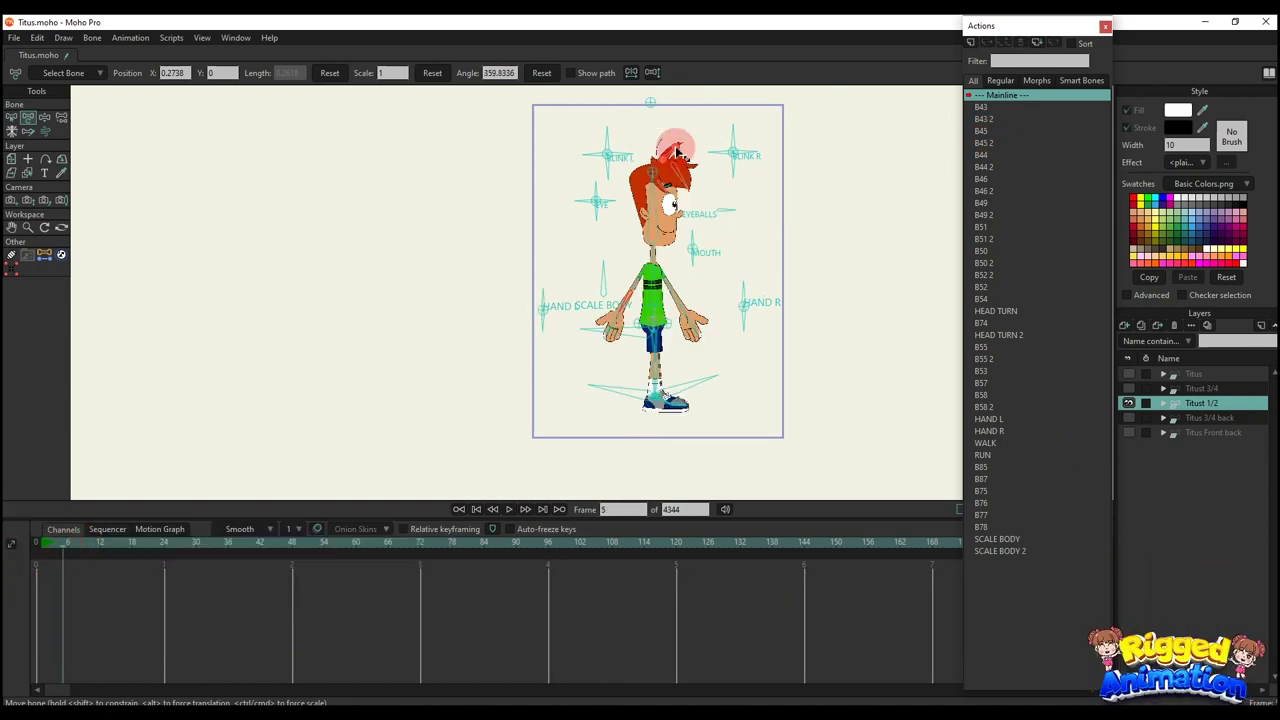
- Switch to the Titus 3/4 back layer and rotate its HEAD TURN control bone to test the head at frame 7
drag(660, 108, 329, 171)
click(37, 549)
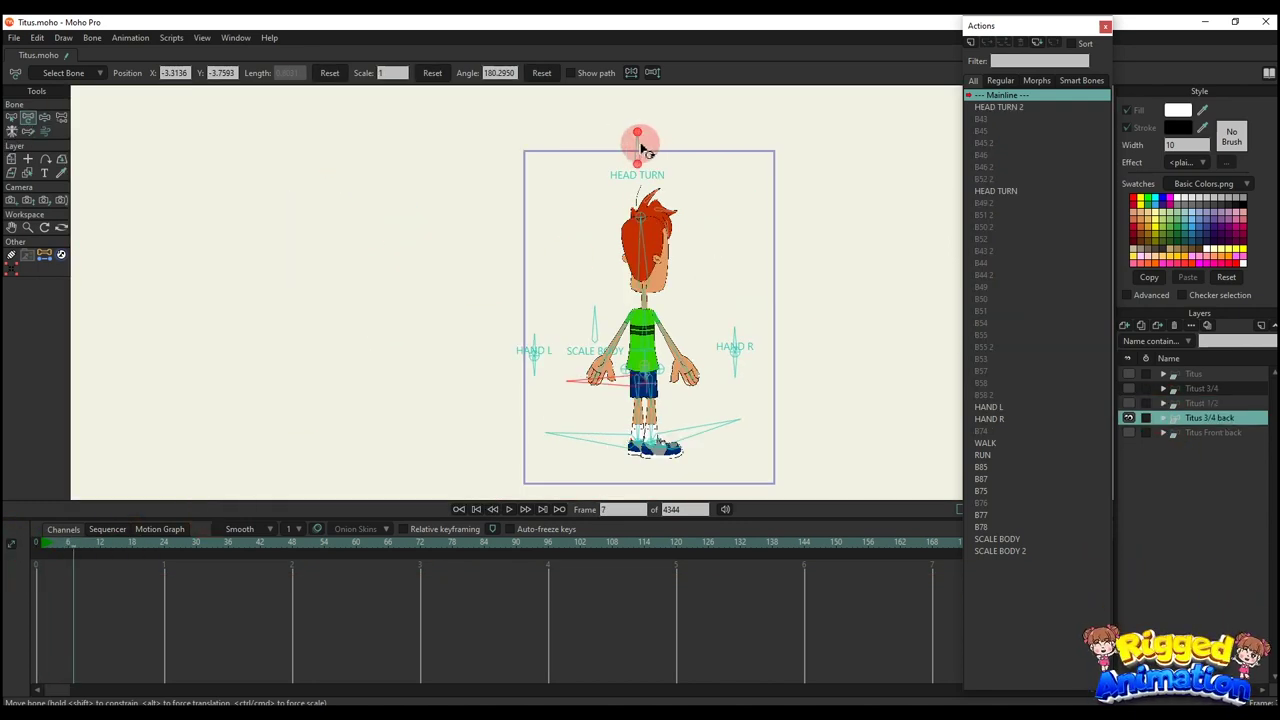
drag(642, 148, 716, 140)
scroll(651, 243, up, 2)
drag(650, 252, 634, 238)
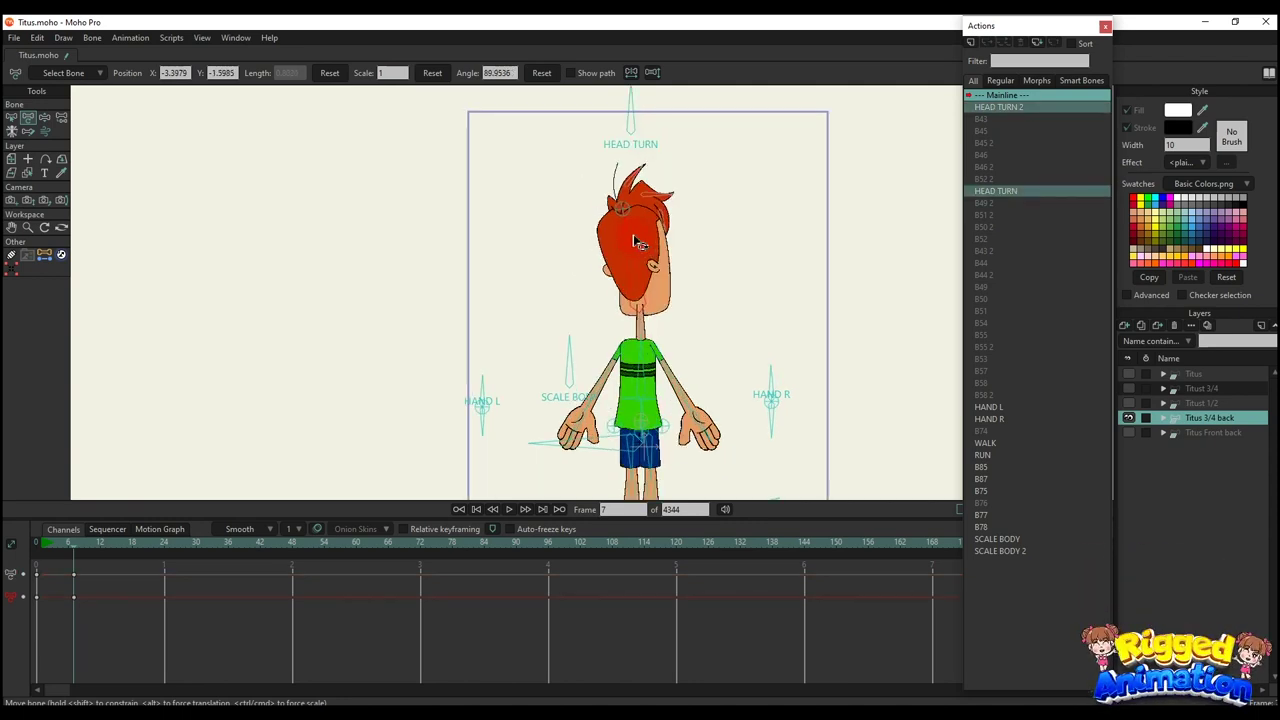
- Bend the 3/4 back view's torso sideways and adjust the bones inside the shirt to test its shape
click(641, 314)
scroll(647, 290, down, 1)
scroll(650, 330, up, 2)
mouse_move(618, 290)
mouse_down()
mouse_move(597, 298)
mouse_move(605, 312)
mouse_up()
scroll(609, 314, up, 3)
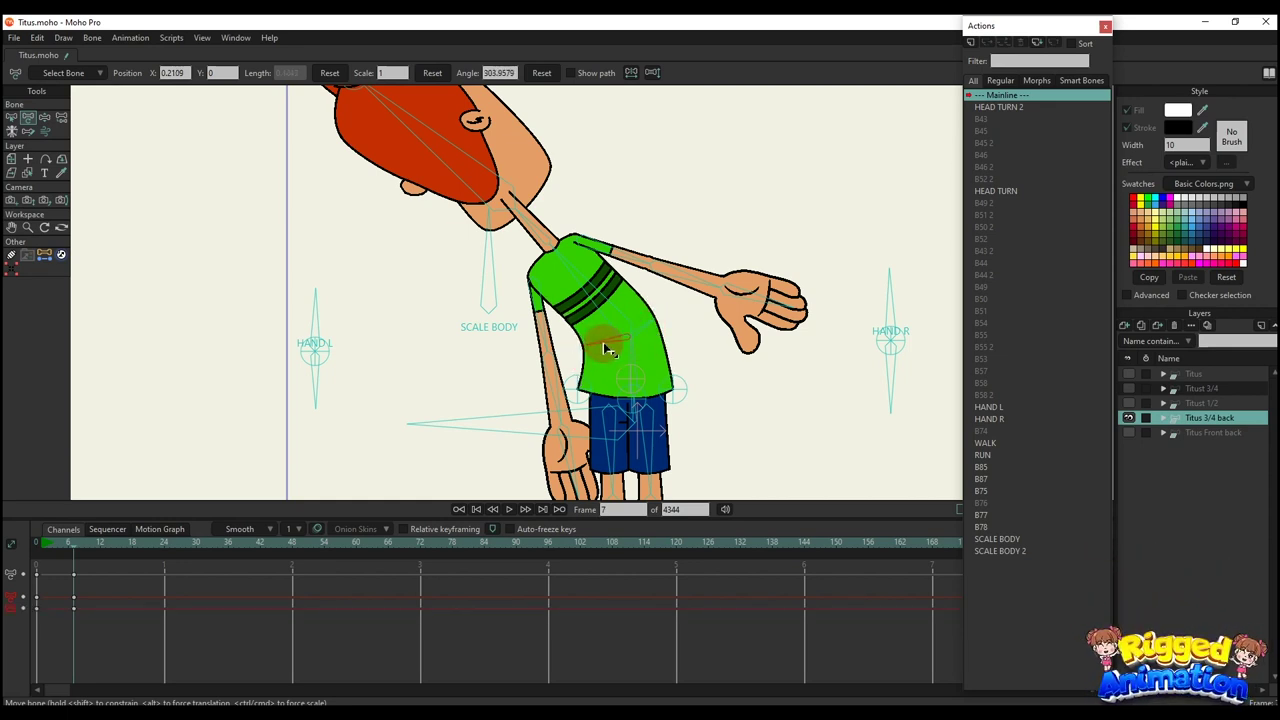
drag(603, 342, 658, 328)
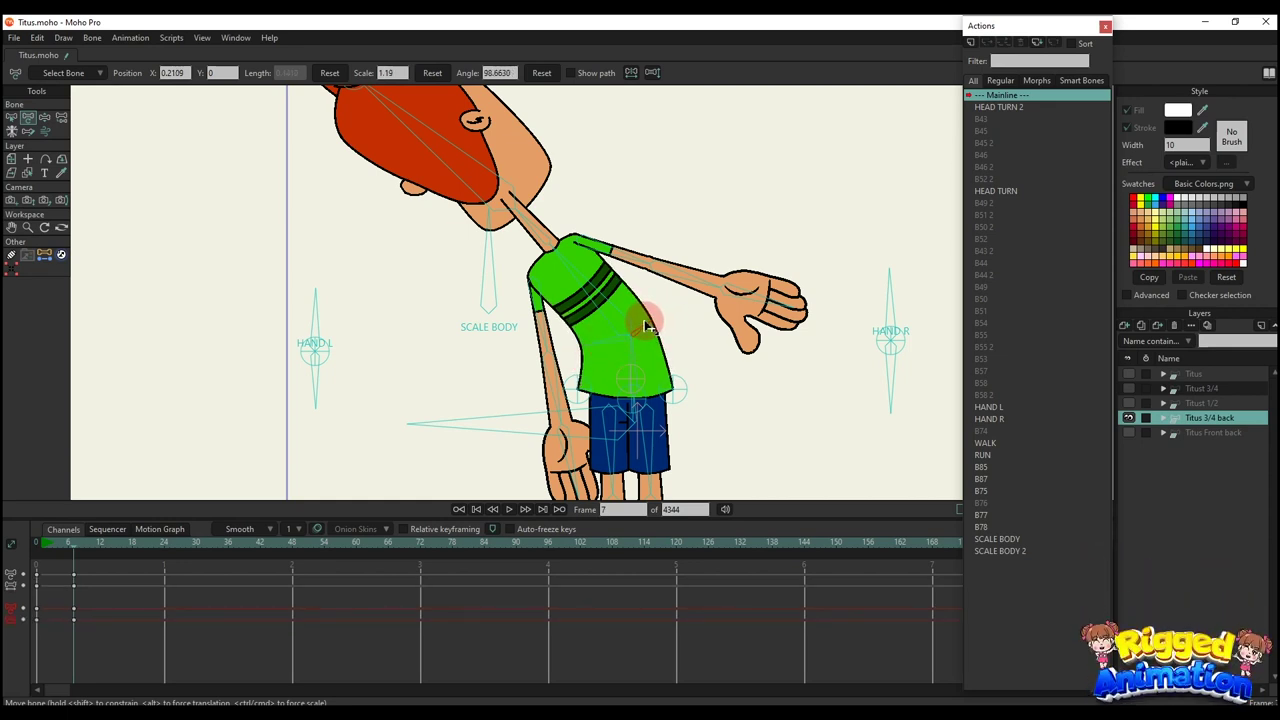
click(645, 326)
- Move the shirt hem control bones on the bent 3/4 back torso to pose the hem, and delete the keyframes
scroll(606, 346, down, 5)
scroll(594, 365, up, 6)
click(695, 381)
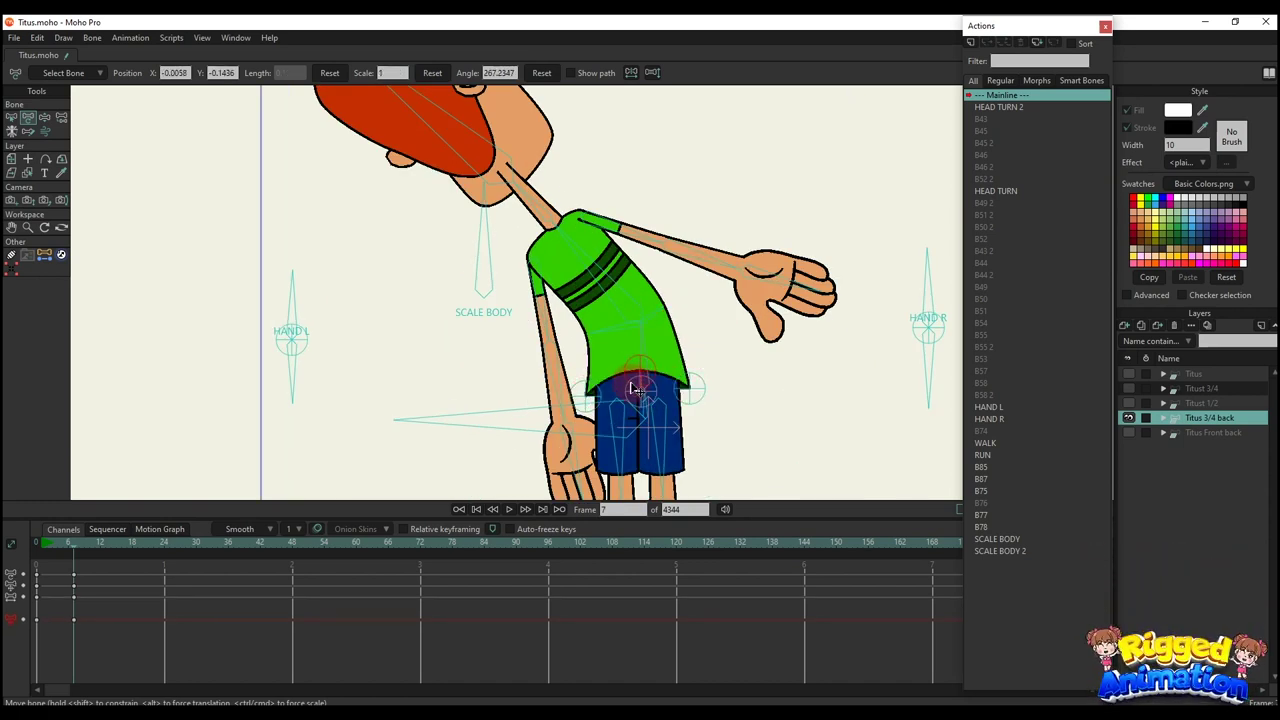
drag(634, 392, 635, 405)
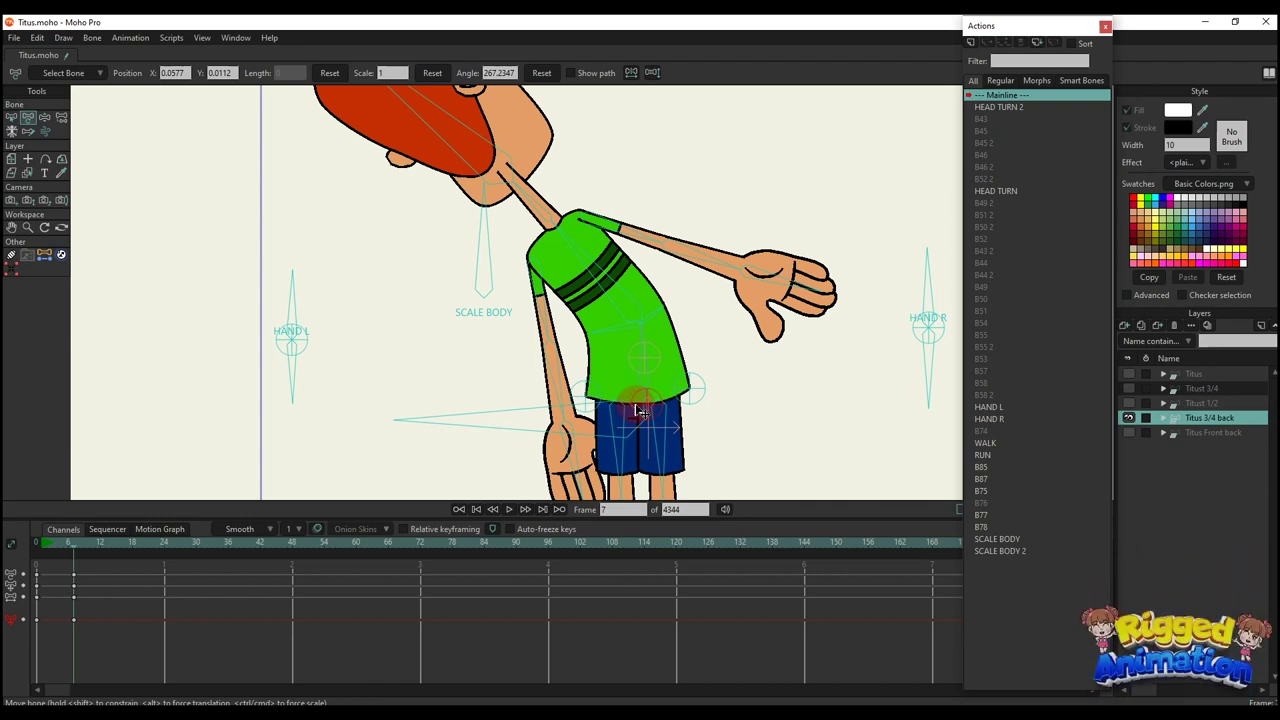
scroll(652, 362, down, 3)
drag(5, 567, 12, 487)
key(Delete)
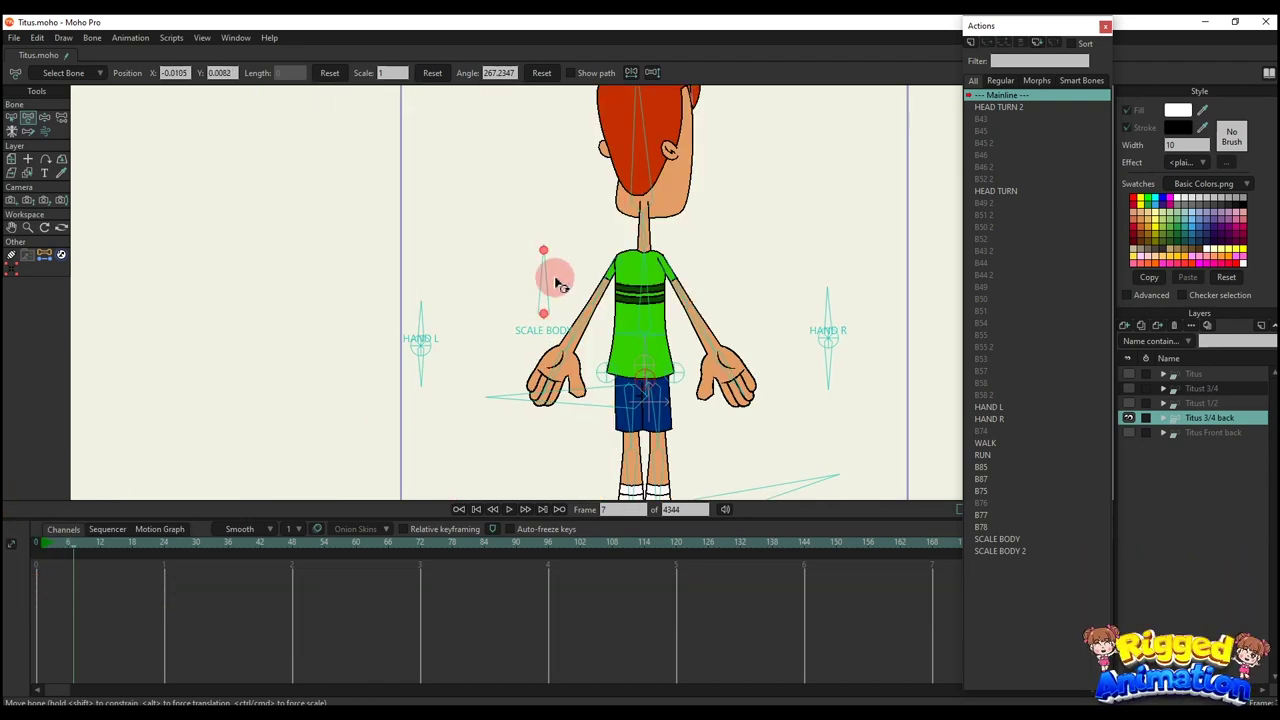
- Rotate the SCALE BODY control bone to test the body scaling on the 3/4 back view, and delete the keyframes
drag(551, 280, 615, 312)
drag(121, 646, 9, 525)
key(Delete)
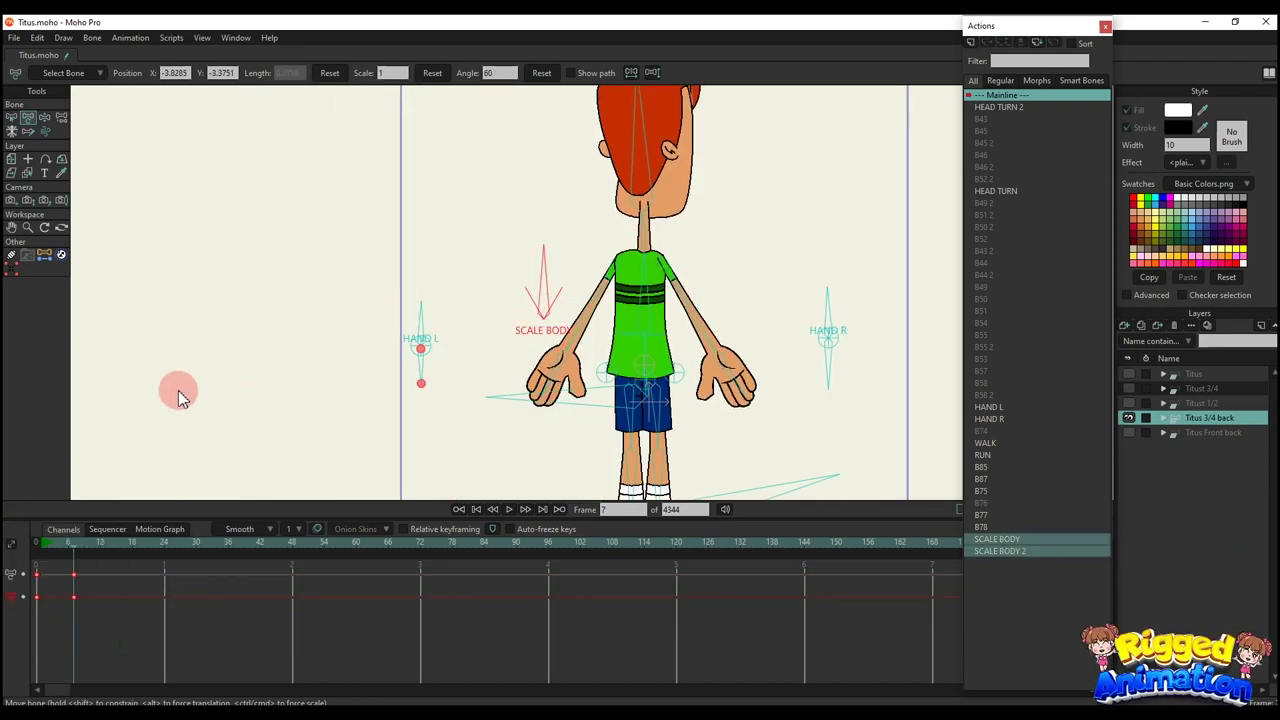
- Rotate the HAND L and HAND R control bones and both forearms to test the 3/4 back view's arms, and delete the keyframes
drag(431, 318, 364, 394)
drag(831, 306, 823, 388)
mouse_move(578, 332)
mouse_down()
mouse_move(634, 337)
mouse_move(562, 344)
mouse_up()
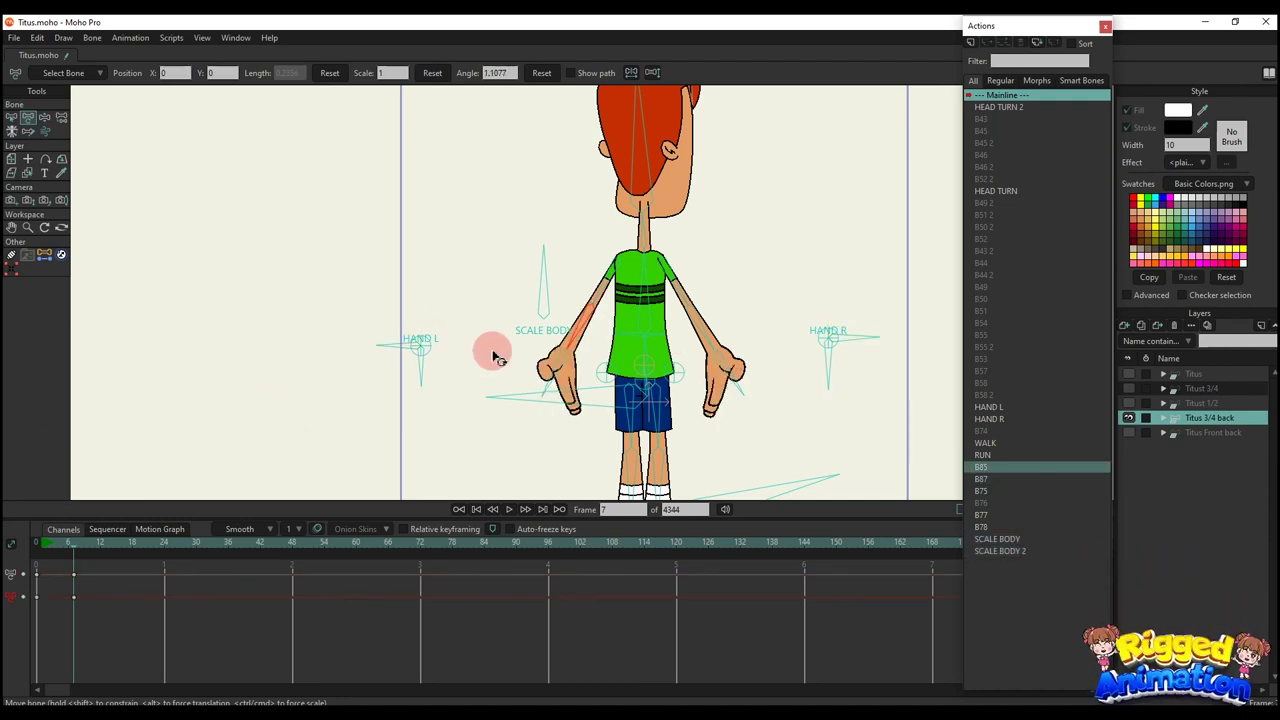
drag(421, 360, 431, 362)
drag(583, 340, 474, 387)
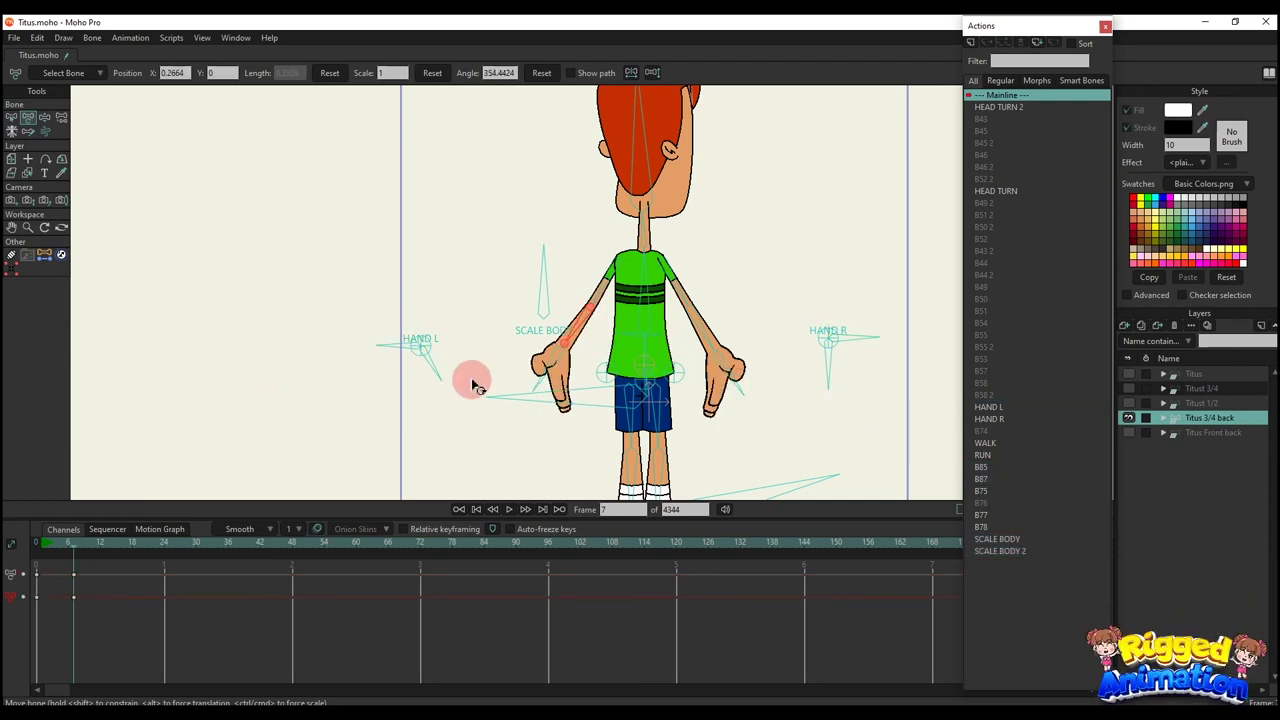
drag(726, 323, 778, 372)
click(838, 374)
drag(720, 331, 750, 376)
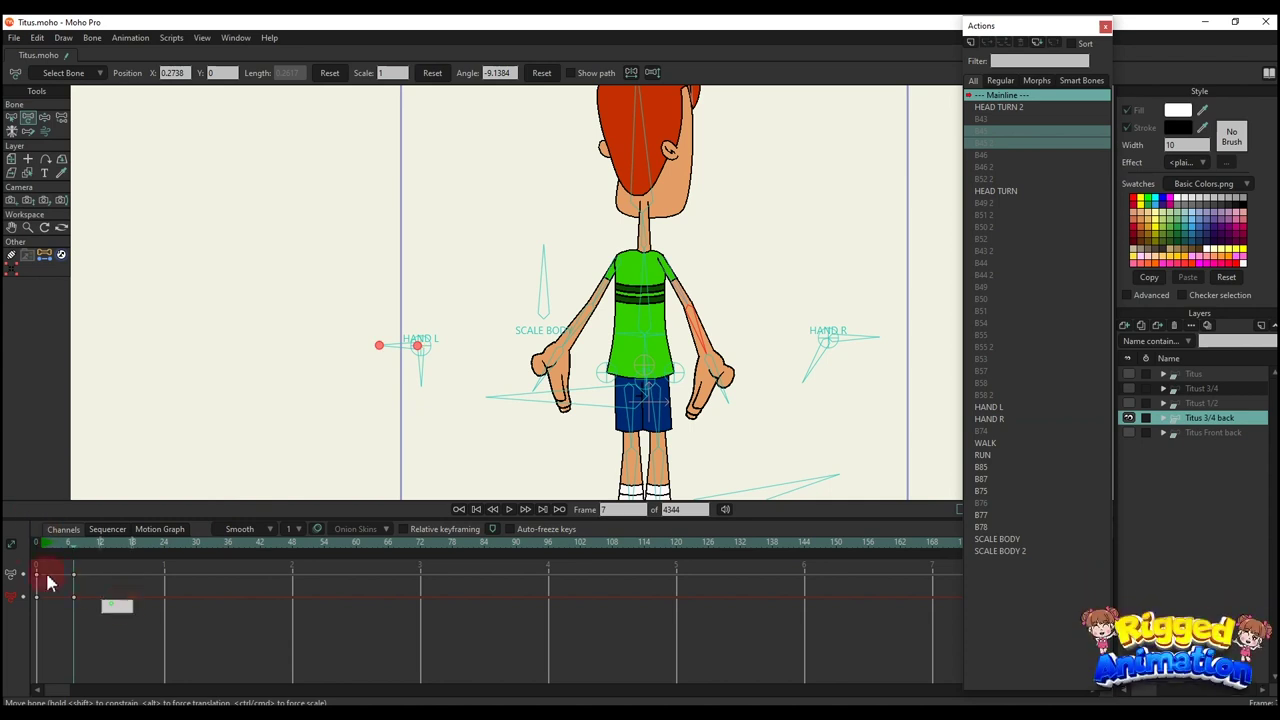
drag(47, 582, 44, 568)
key(Delete)
- Insert the WALK action at frame 7 on the 3/4 back view and play the walk cycle
scroll(612, 352, down, 3)
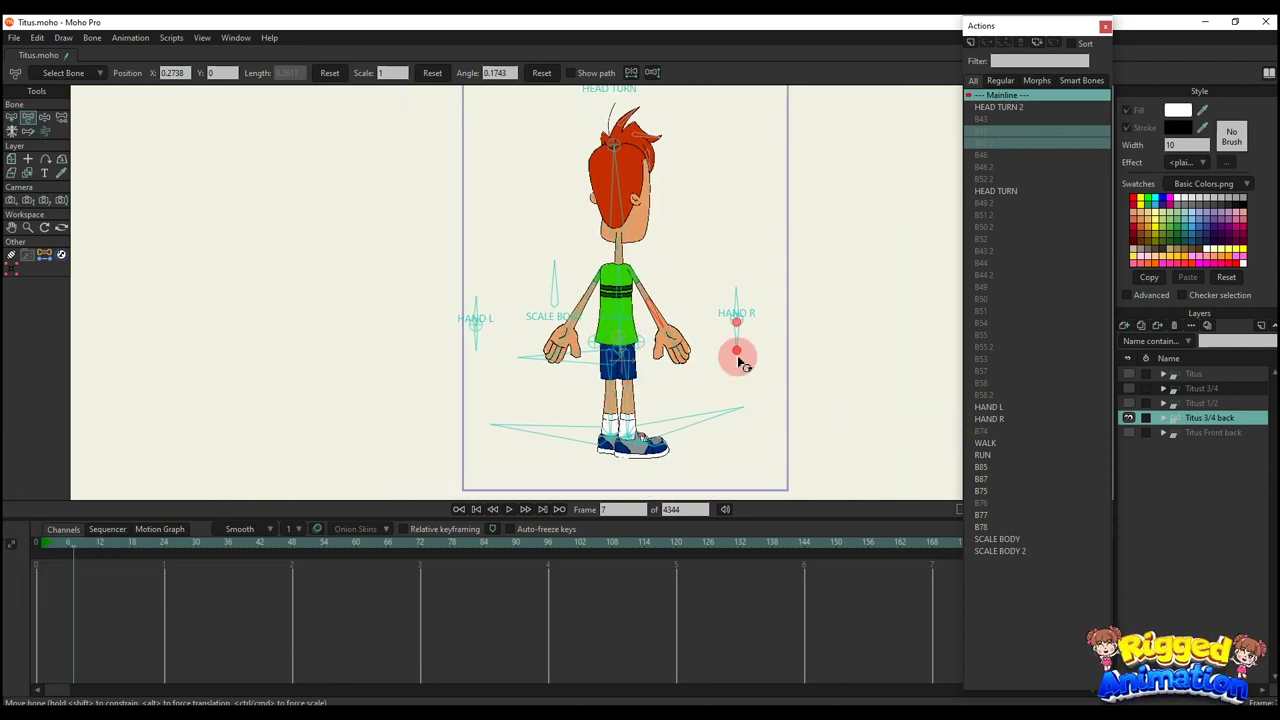
drag(738, 358, 740, 376)
click(985, 443)
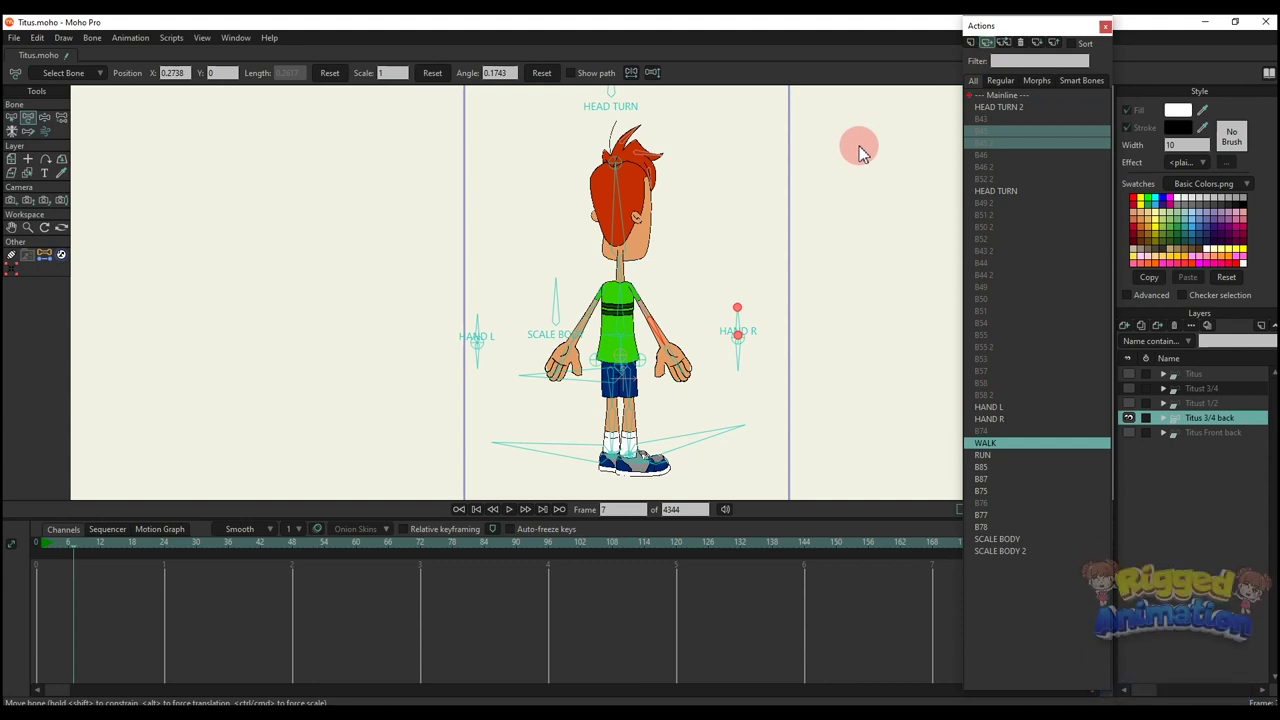
scroll(859, 146, down, 2)
key(space)
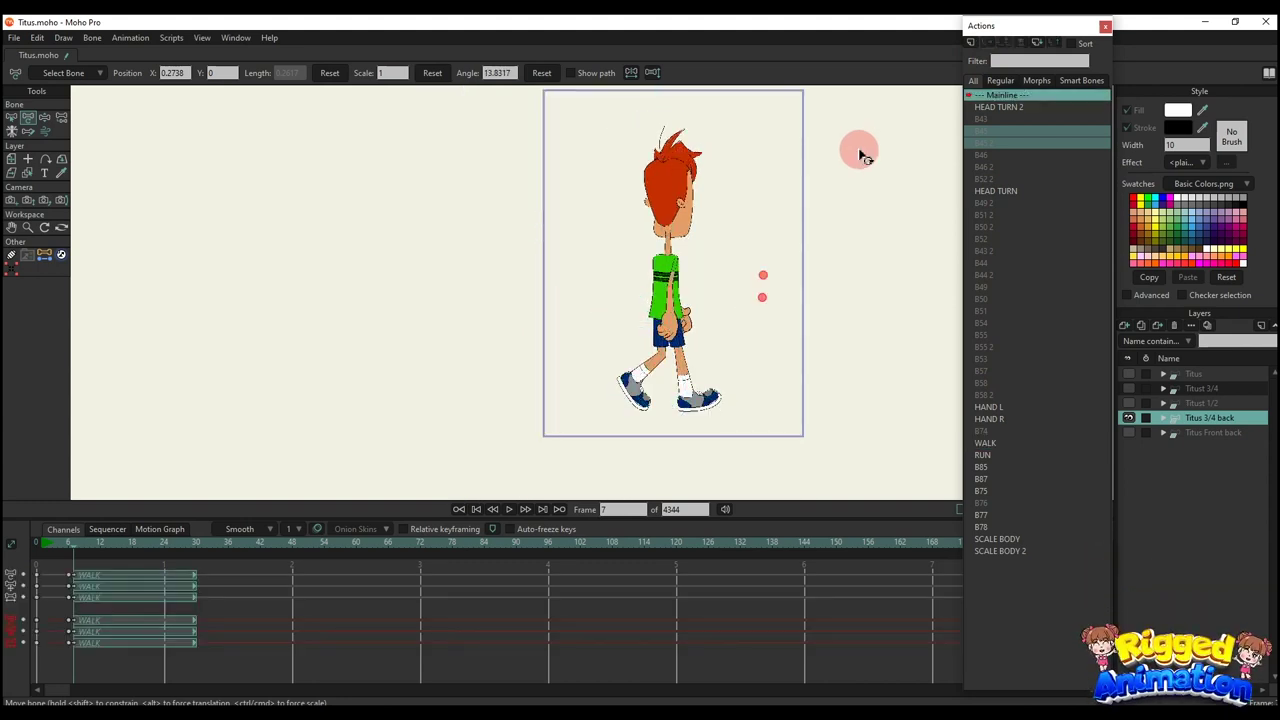
key(space)
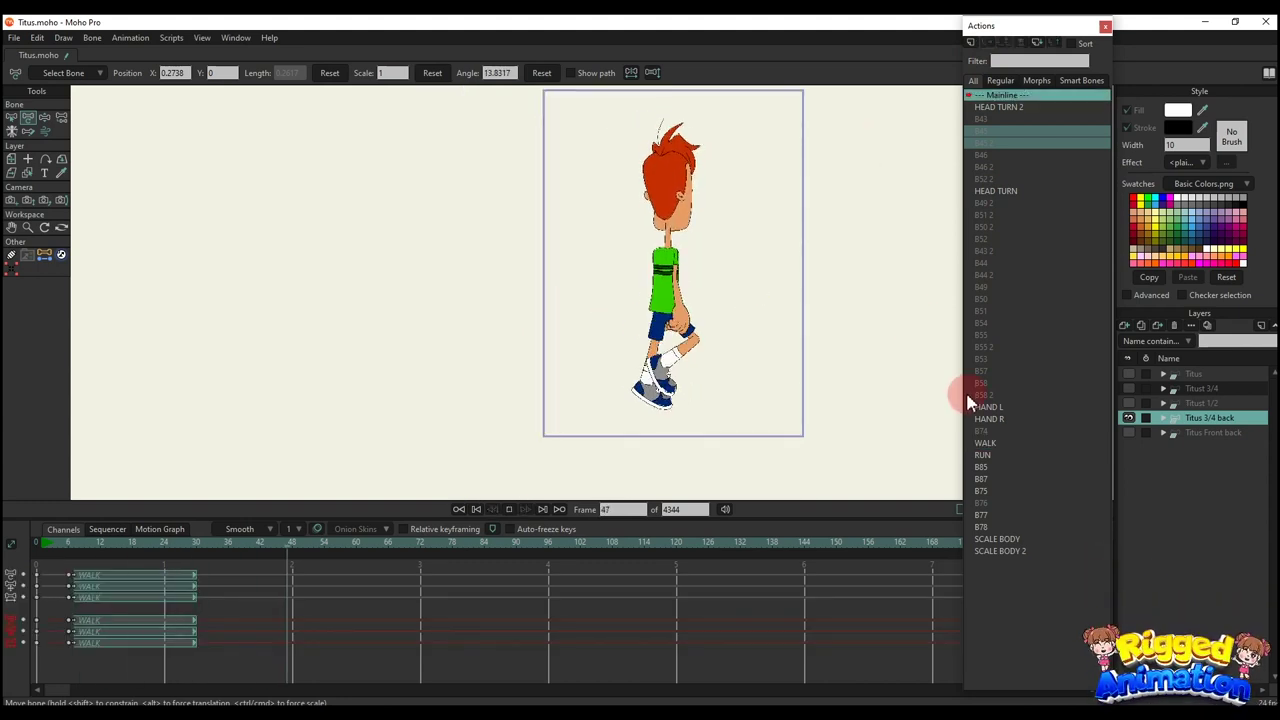
key(space)
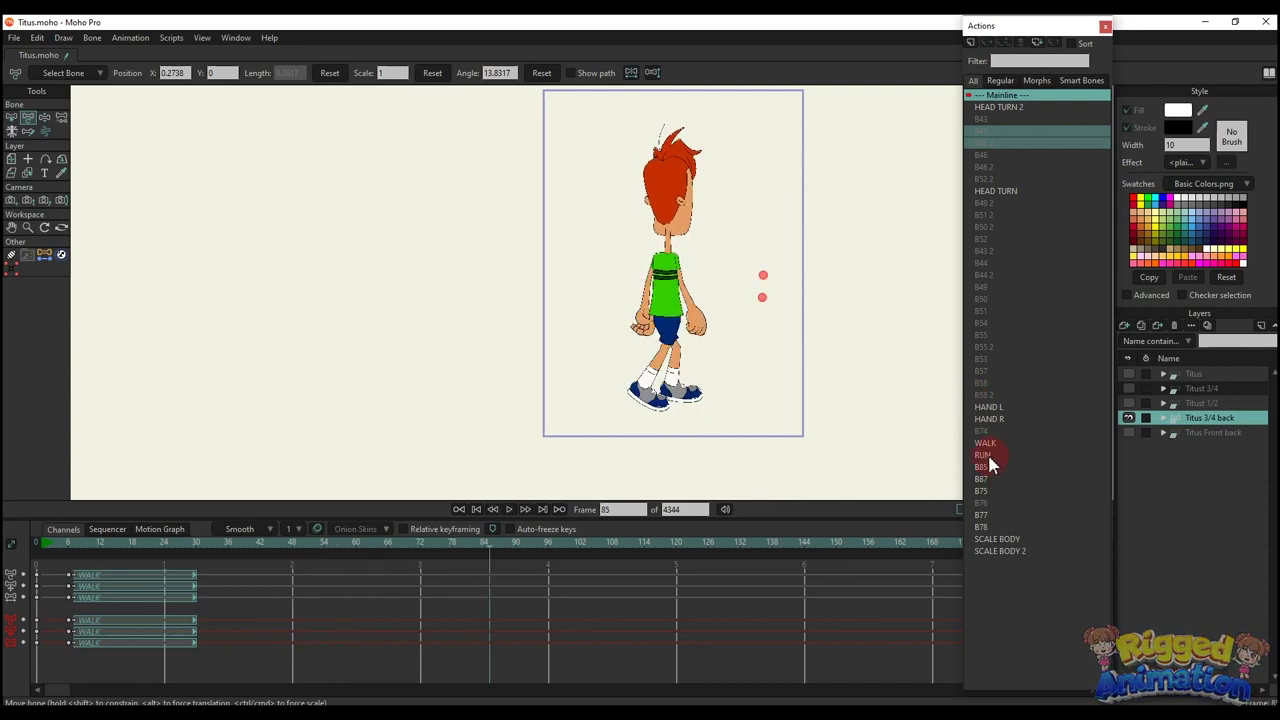
- Insert the RUN action at frame 85 on the 3/4 back view, play it, and delete all the keyframes
click(986, 456)
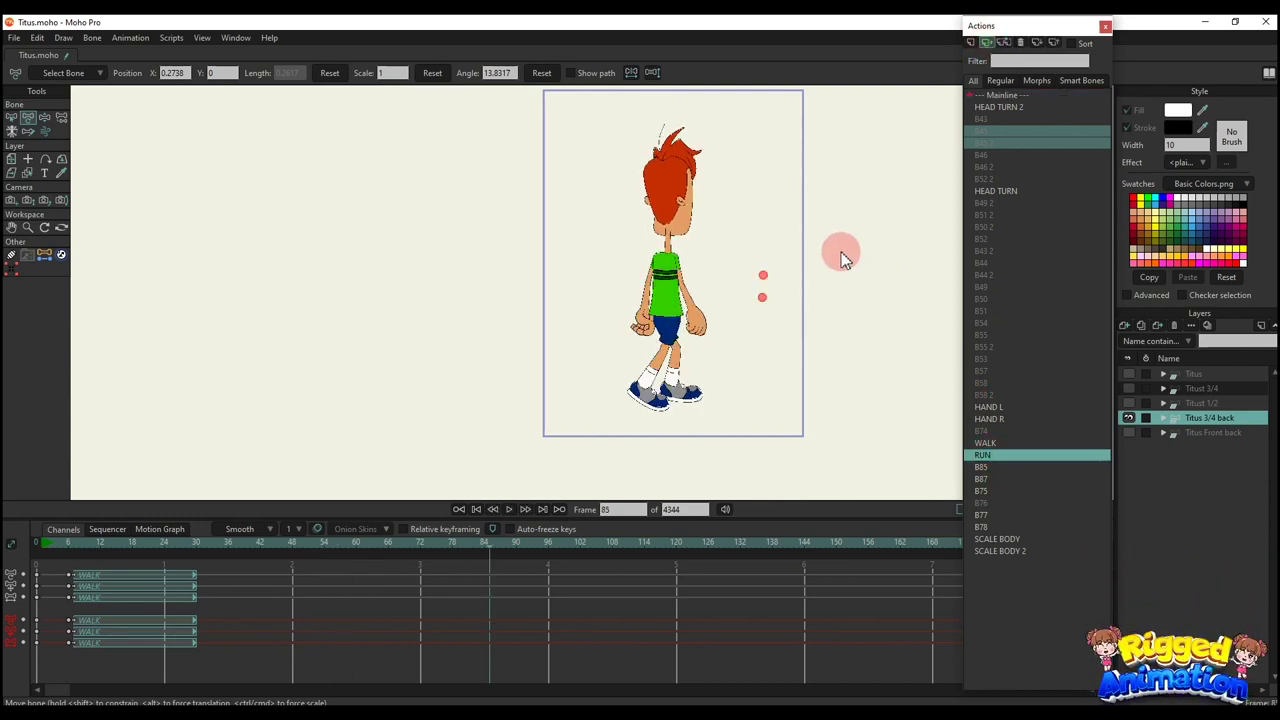
drag(841, 252, 760, 286)
key(space)
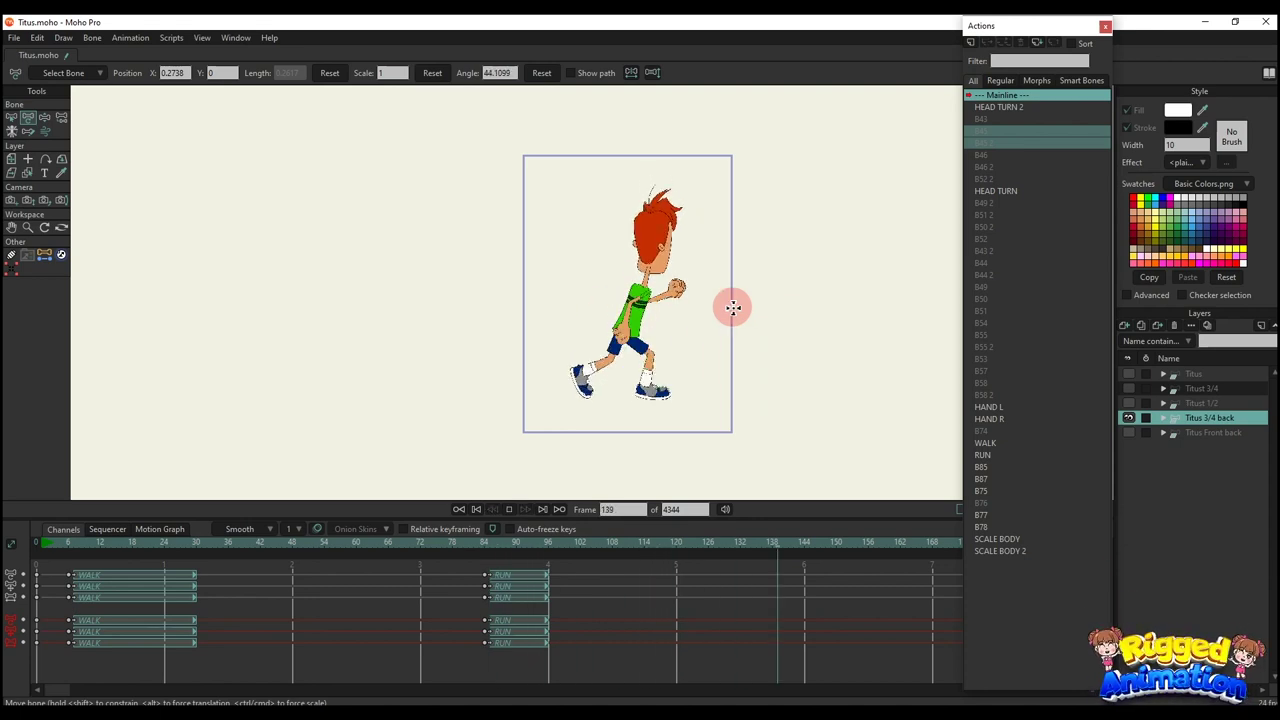
drag(645, 673, 4, 468)
key(Delete)
- Return to frame 0, hide the Titus 3/4 back layer, show and select Titus Front back, and go to frame 7
click(40, 542)
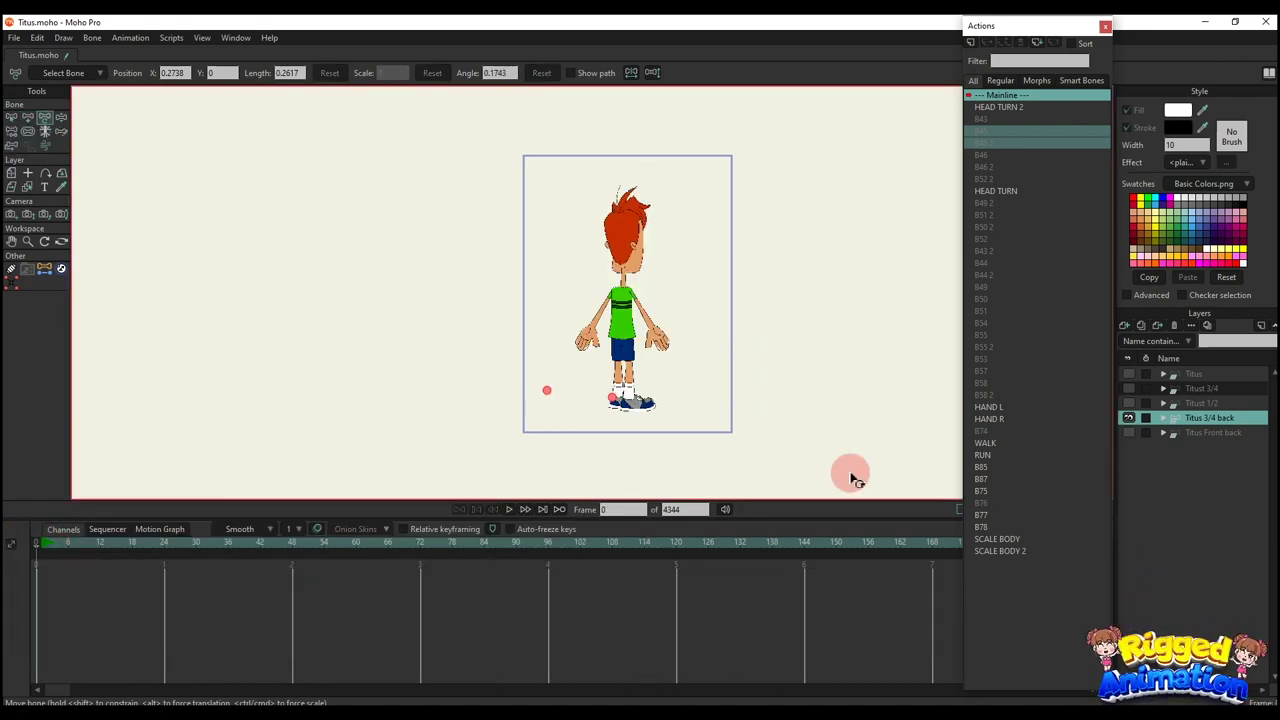
click(1130, 416)
click(1129, 432)
click(1204, 432)
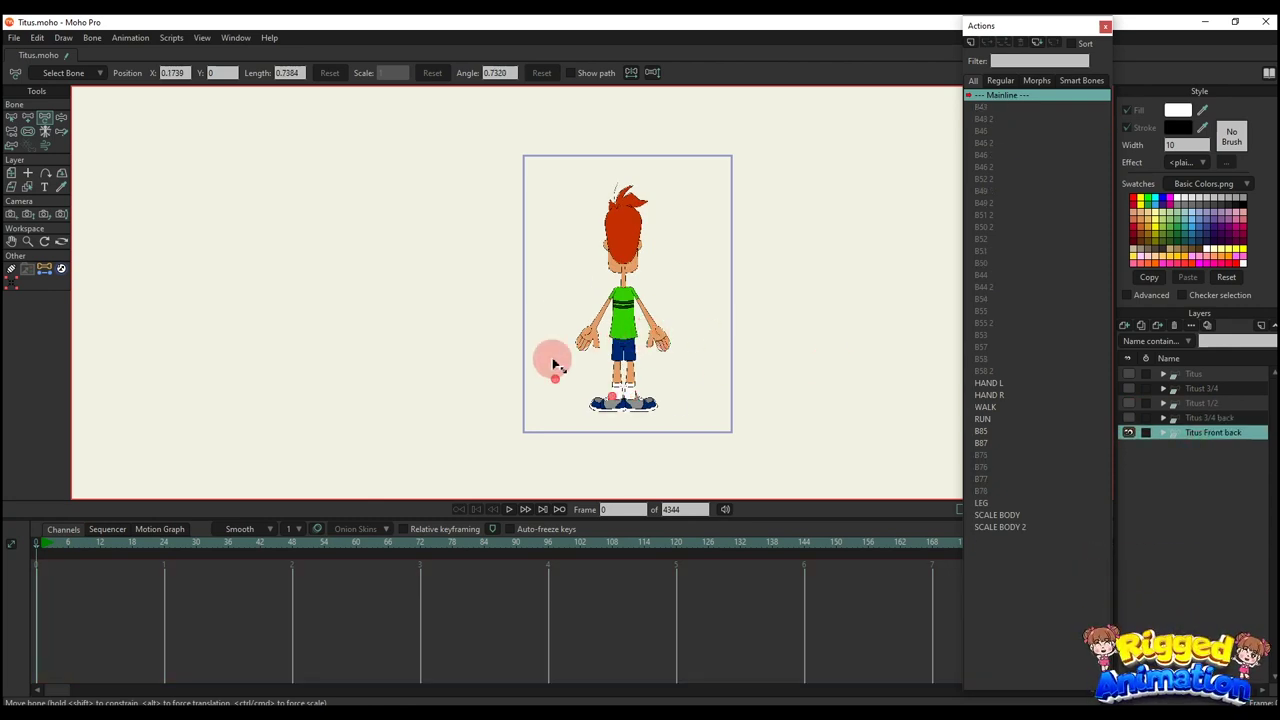
click(73, 542)
scroll(586, 297, up, 3)
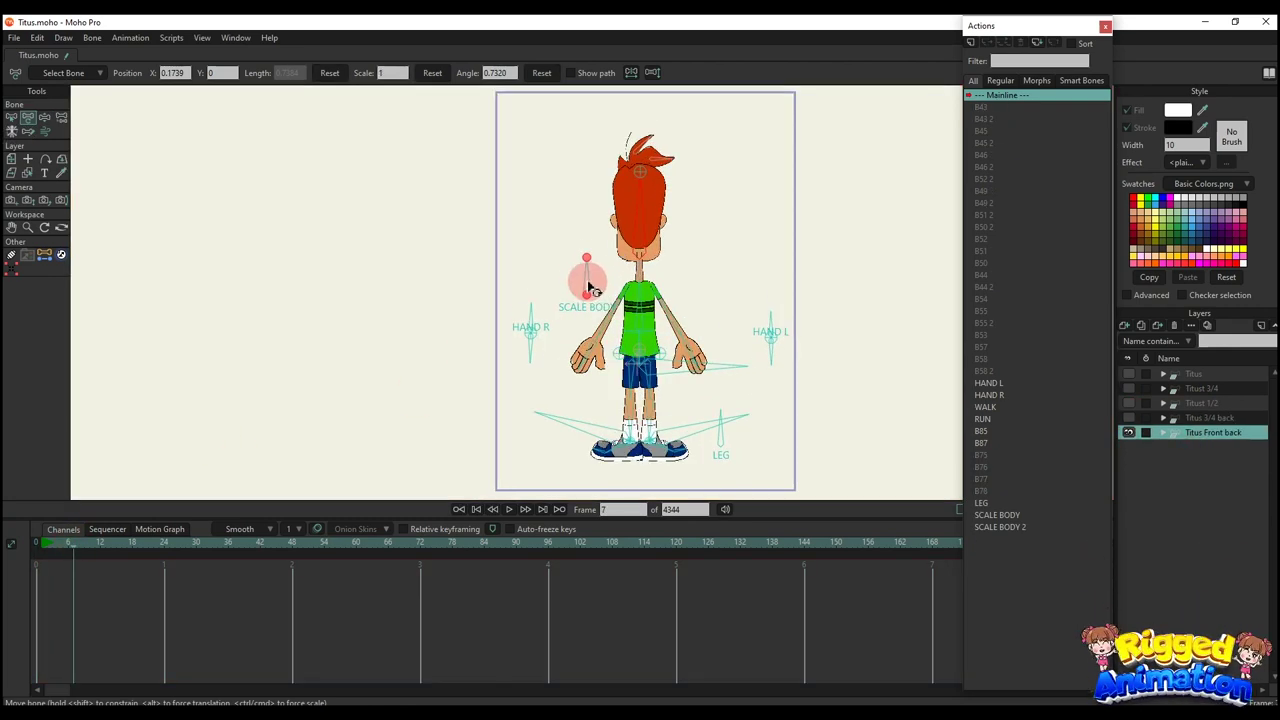
- Rotate the SCALE BODY control bone and the head and neck bones on the front back view, and delete the keyframes
drag(590, 290, 537, 280)
scroll(605, 215, up, 3)
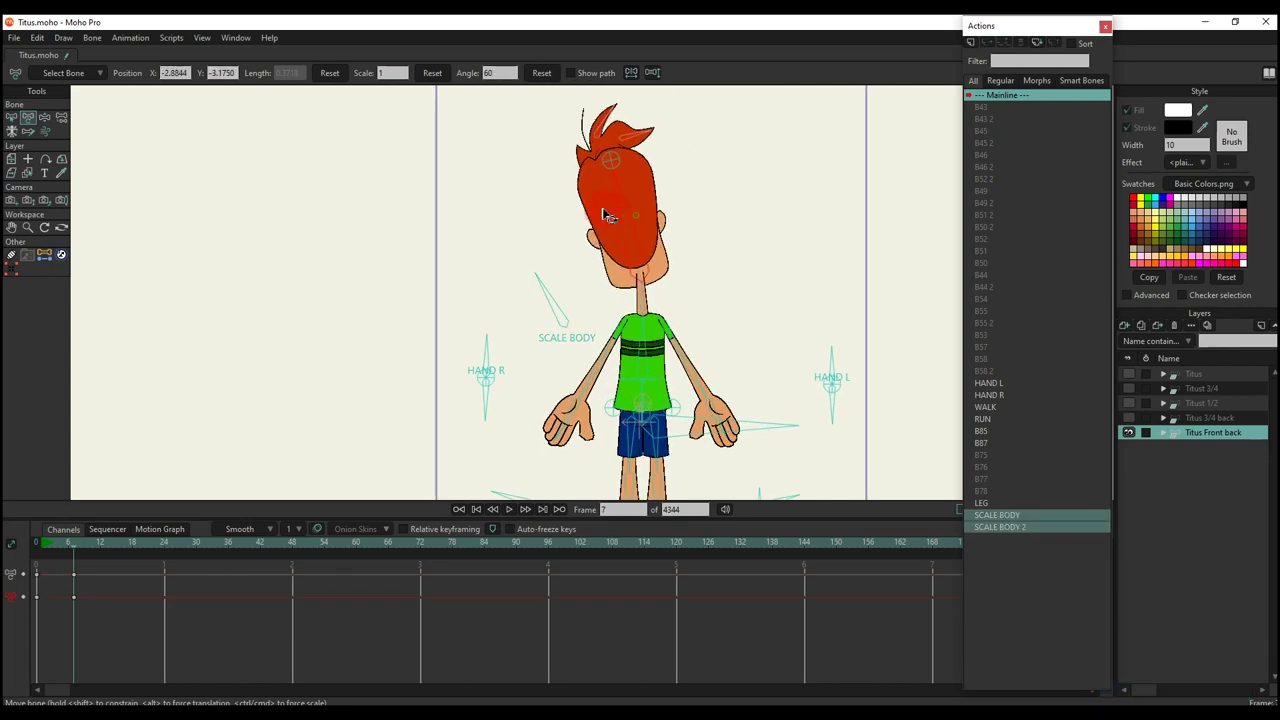
drag(603, 213, 647, 212)
drag(642, 291, 655, 293)
drag(181, 625, 28, 545)
key(Delete)
- Bend the front back view's torso to both sides while posing the shirt hem with its control bones, and delete the keyframes
drag(629, 353, 617, 303)
drag(618, 300, 660, 325)
scroll(617, 330, up, 3)
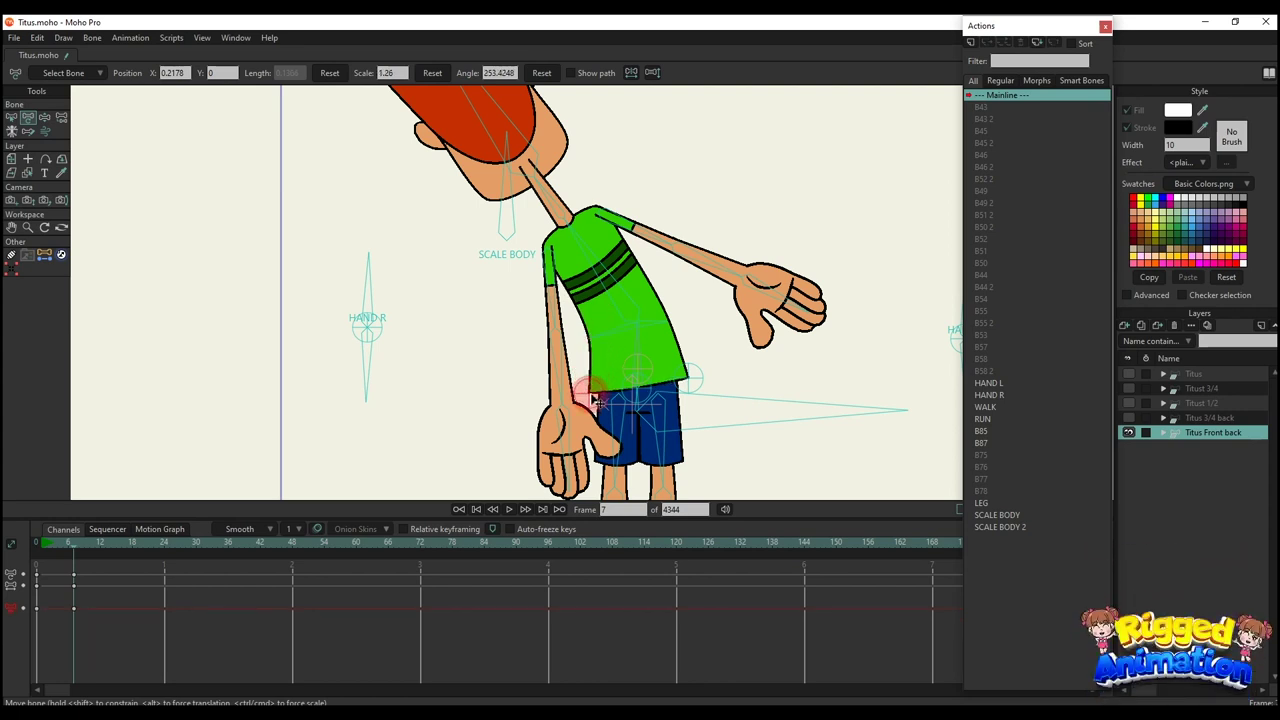
click(692, 378)
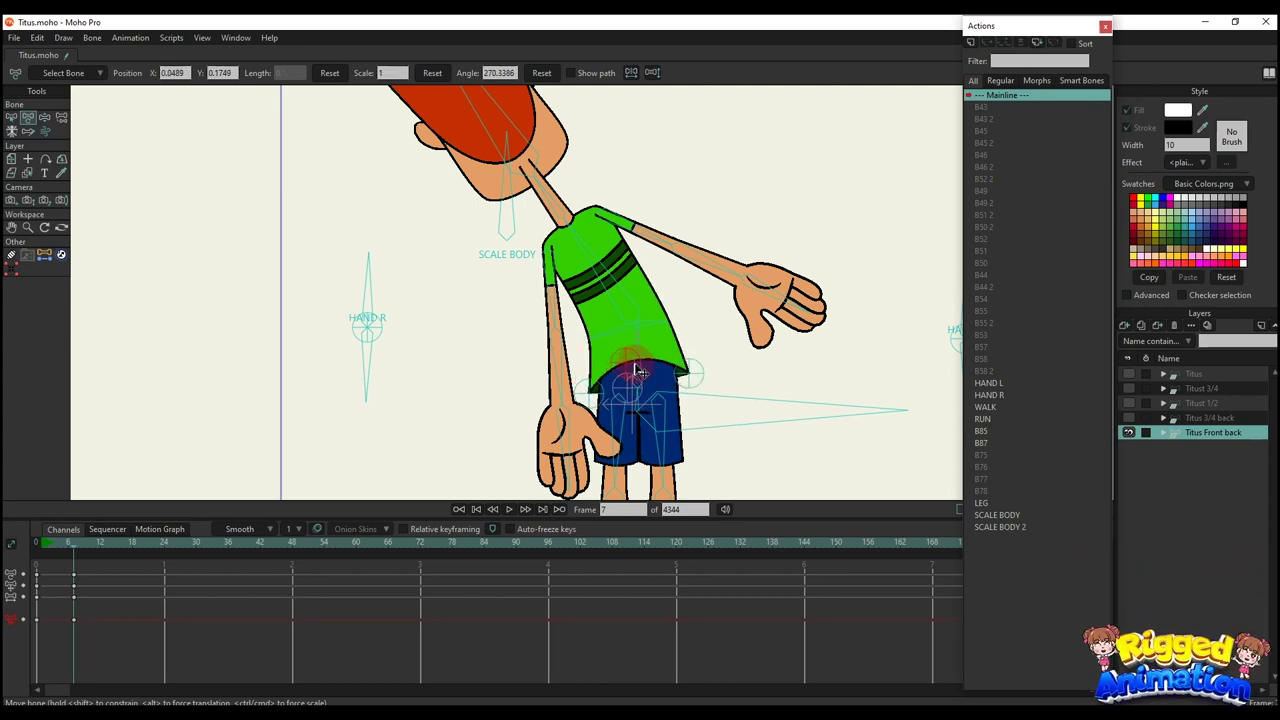
drag(647, 347, 712, 318)
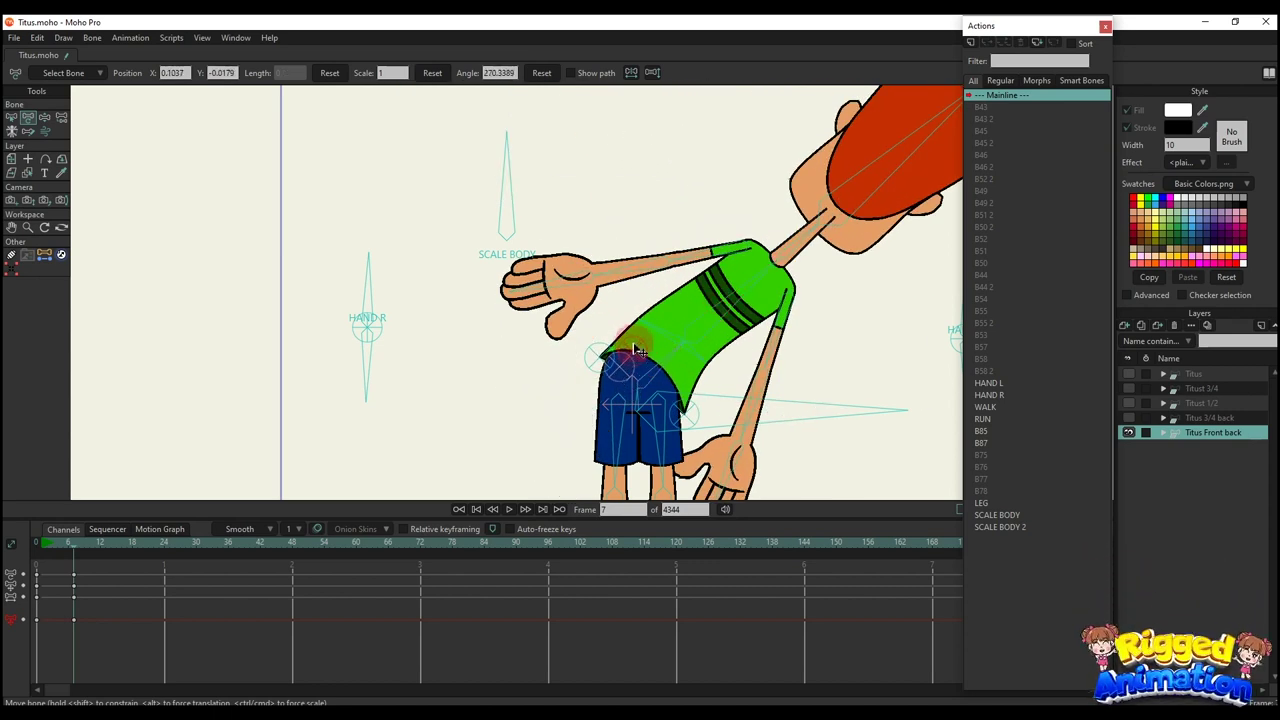
drag(636, 350, 623, 374)
drag(132, 638, 20, 573)
key(Delete)
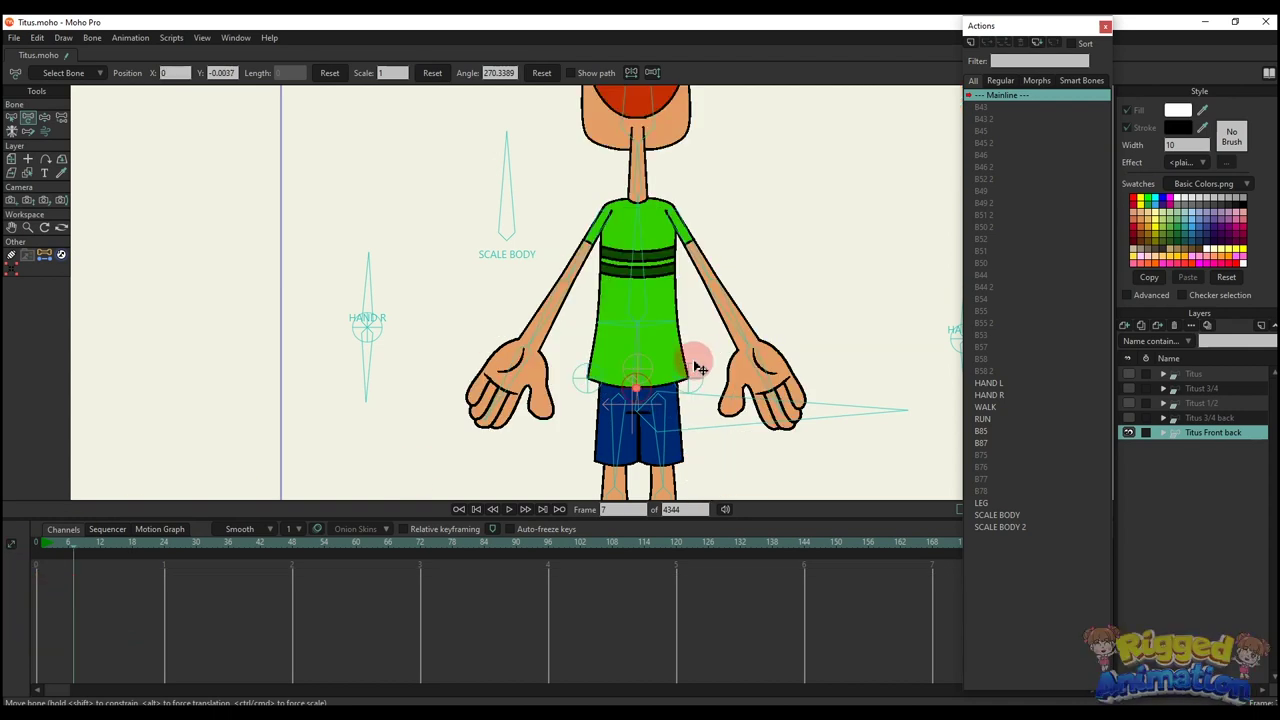
- Bend the front back torso and adjust the bone inside the shirt to test its shape, and delete the keyframes
scroll(694, 364, down, 4)
drag(675, 320, 697, 317)
scroll(695, 340, up, 3)
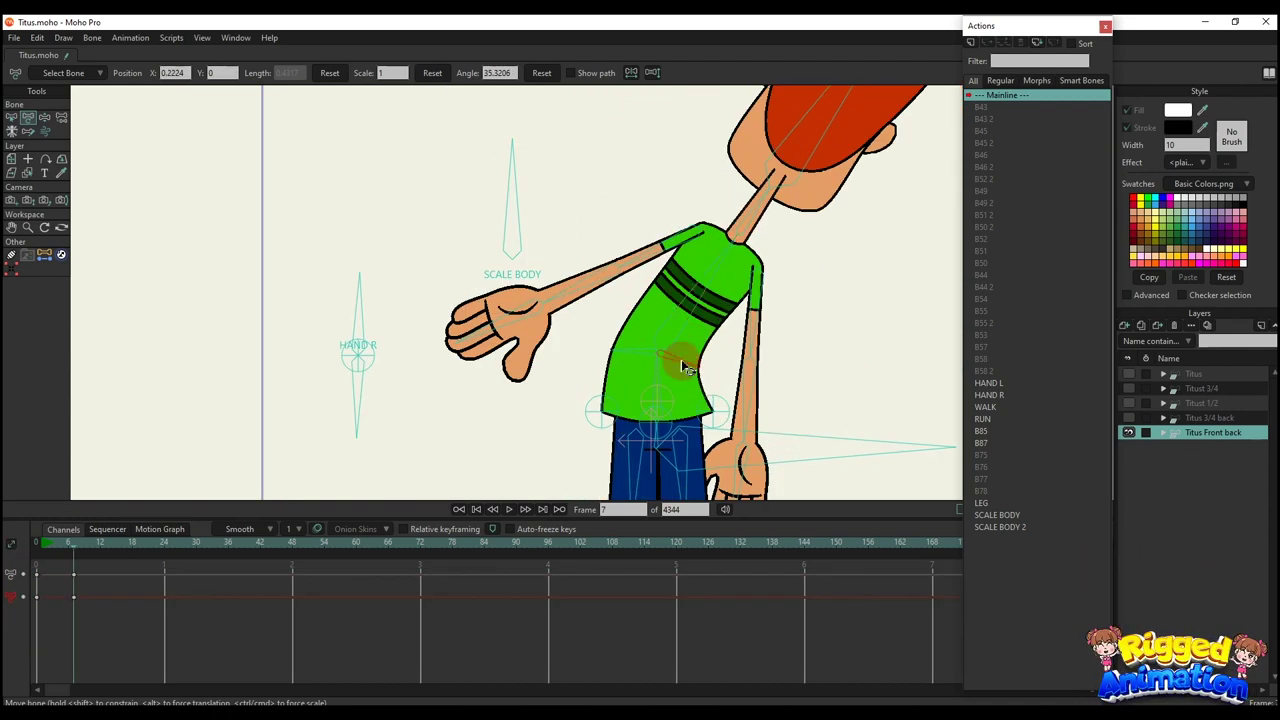
drag(177, 632, 20, 560)
key(Delete)
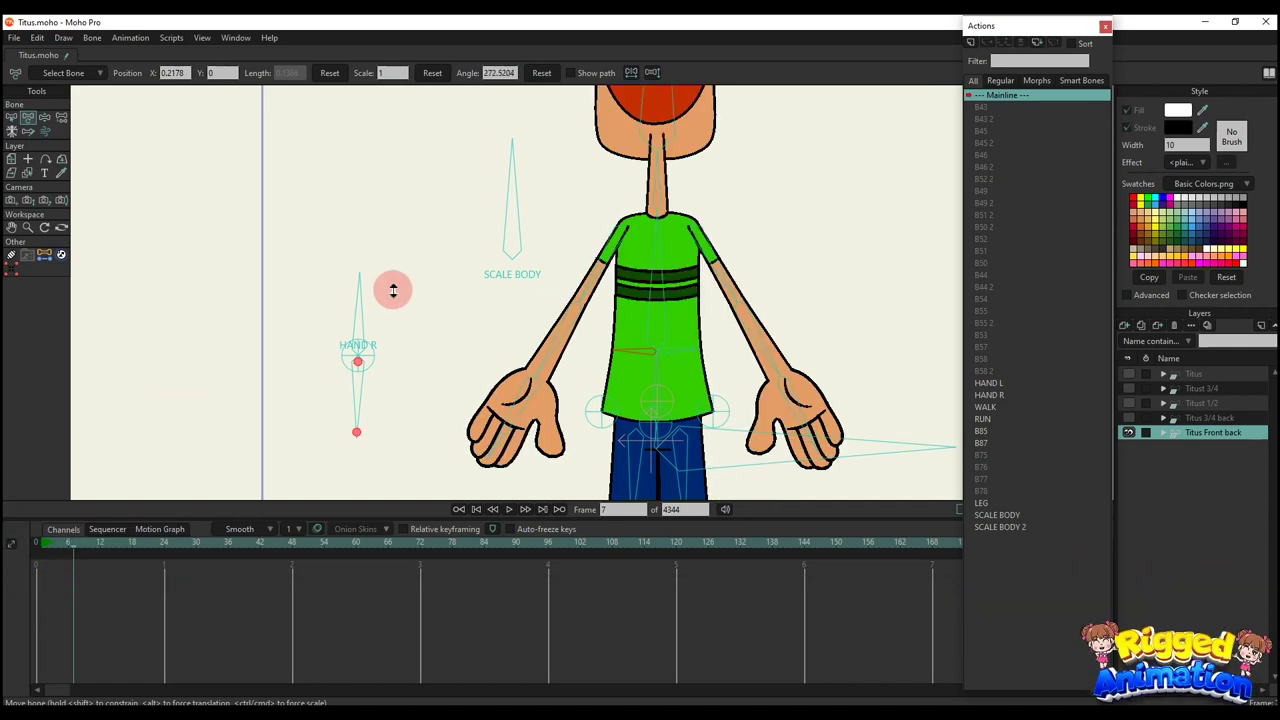
- Rotate the HAND R and HAND L control bones and both forearms on the front back view, and delete the keyframes
scroll(394, 288, down, 3)
drag(376, 298, 320, 358)
drag(694, 301, 758, 370)
scroll(458, 308, up, 3)
drag(474, 318, 363, 360)
drag(484, 333, 375, 352)
drag(631, 320, 707, 373)
drag(825, 368, 776, 355)
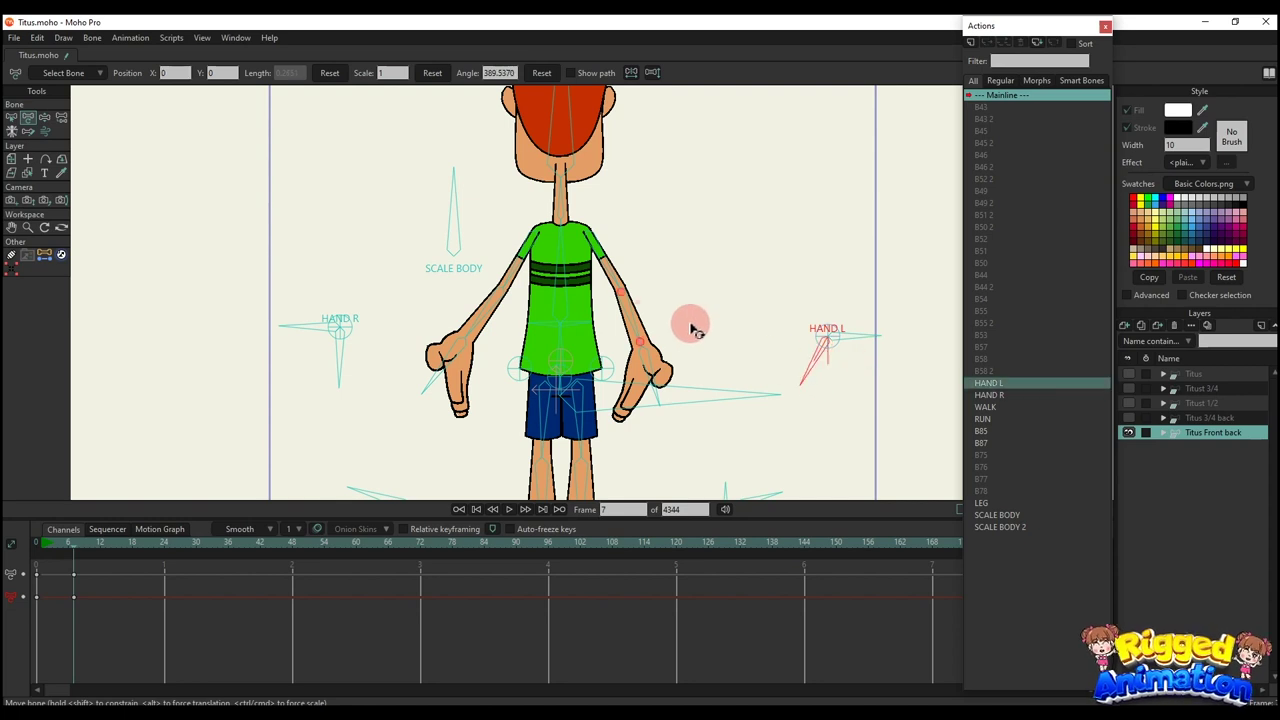
drag(642, 316, 680, 314)
scroll(530, 357, down, 2)
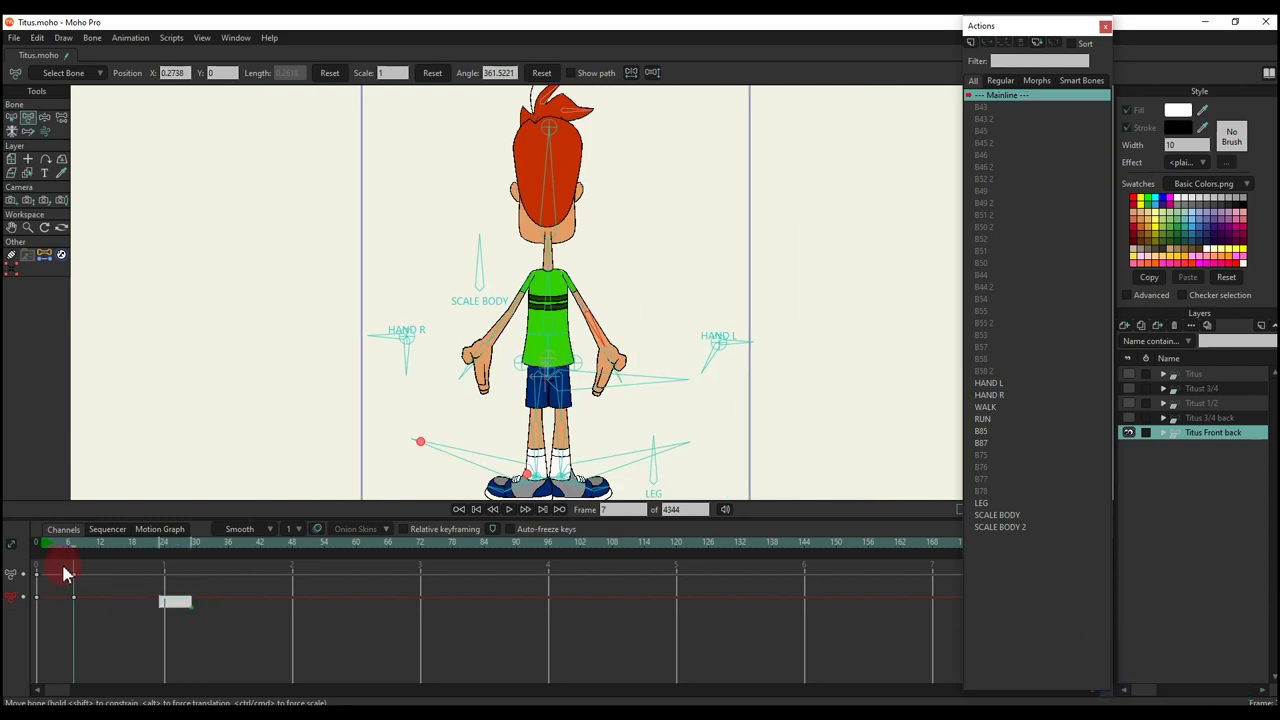
drag(61, 563, 96, 612)
key(Delete)
- Test the front back view's legs by manipulating the foot bones and the LEG control bone
drag(614, 413, 619, 321)
scroll(529, 371, up, 3)
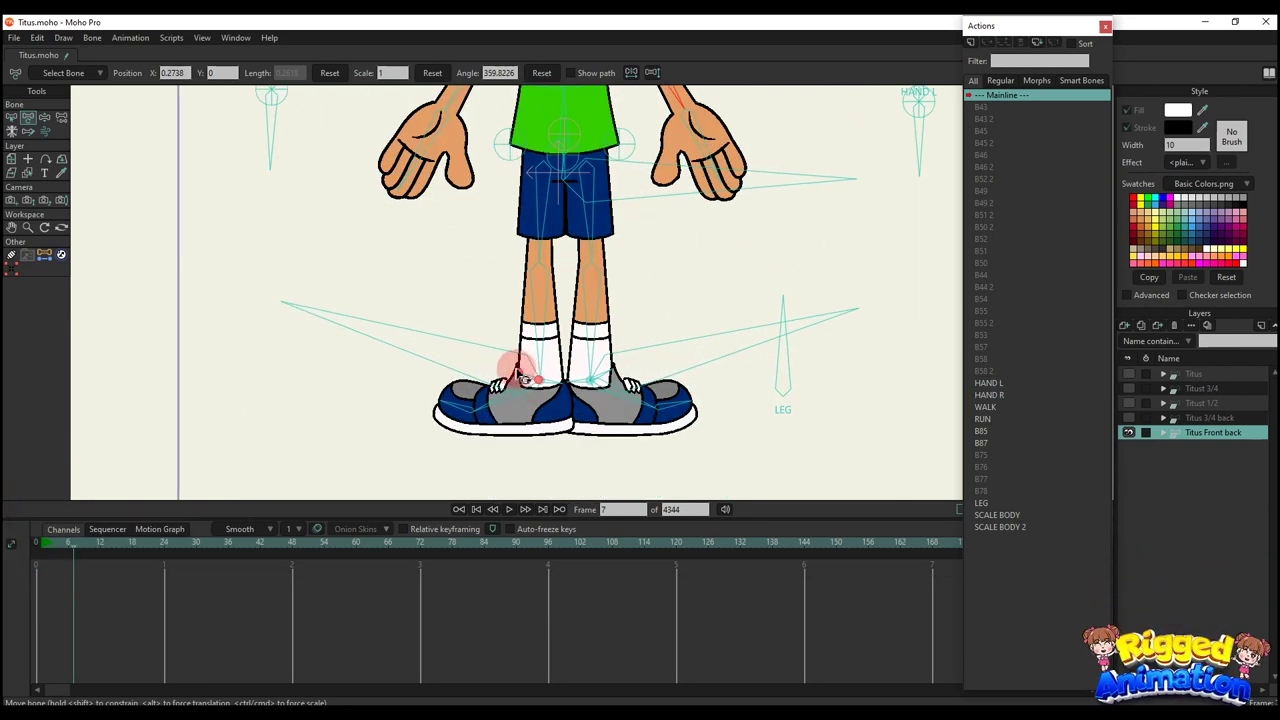
drag(518, 375, 604, 393)
click(788, 368)
drag(752, 370, 835, 438)
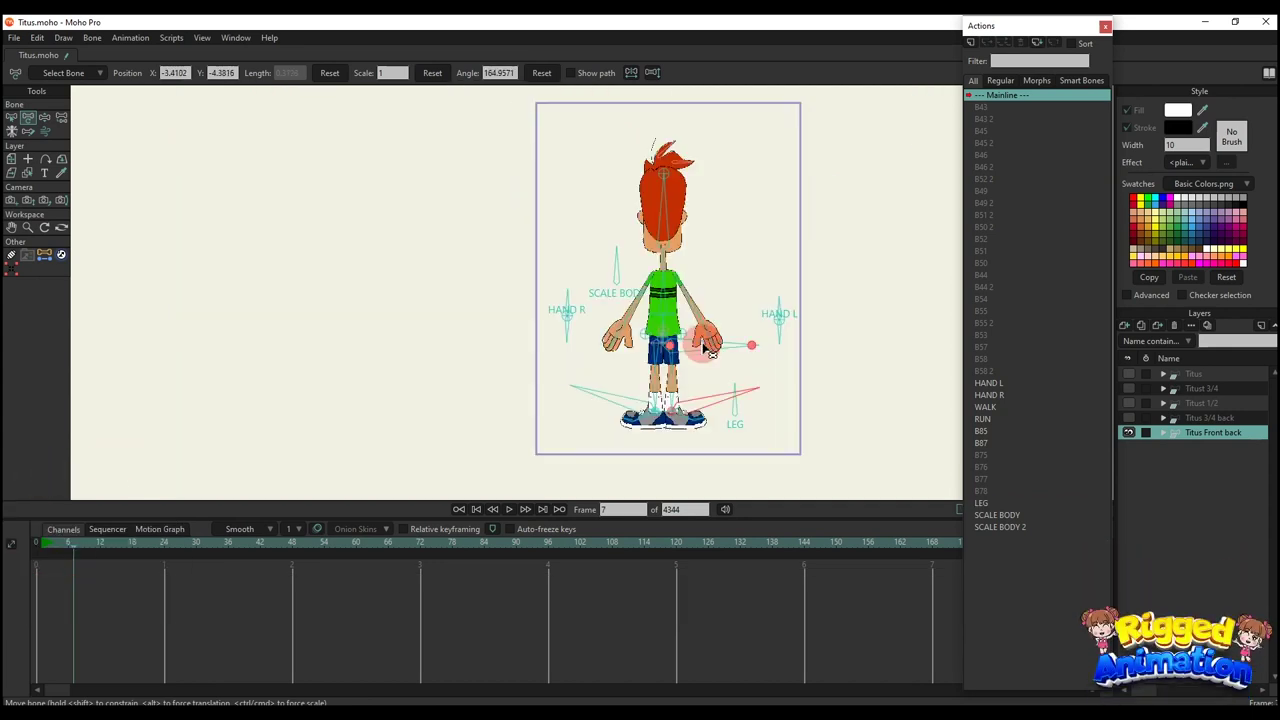
- Move the front back view's hip control bone upward to test the whole body, and delete the keyframes
drag(726, 343, 725, 233)
drag(155, 636, 83, 565)
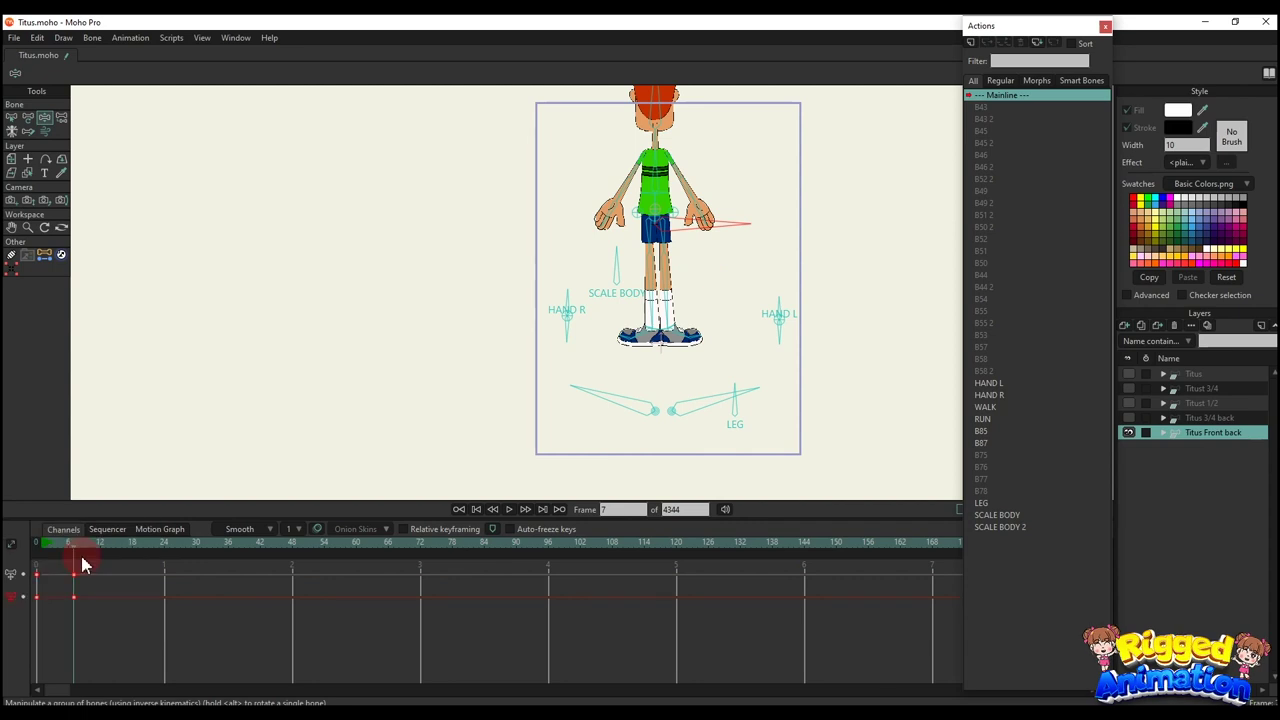
key(Delete)
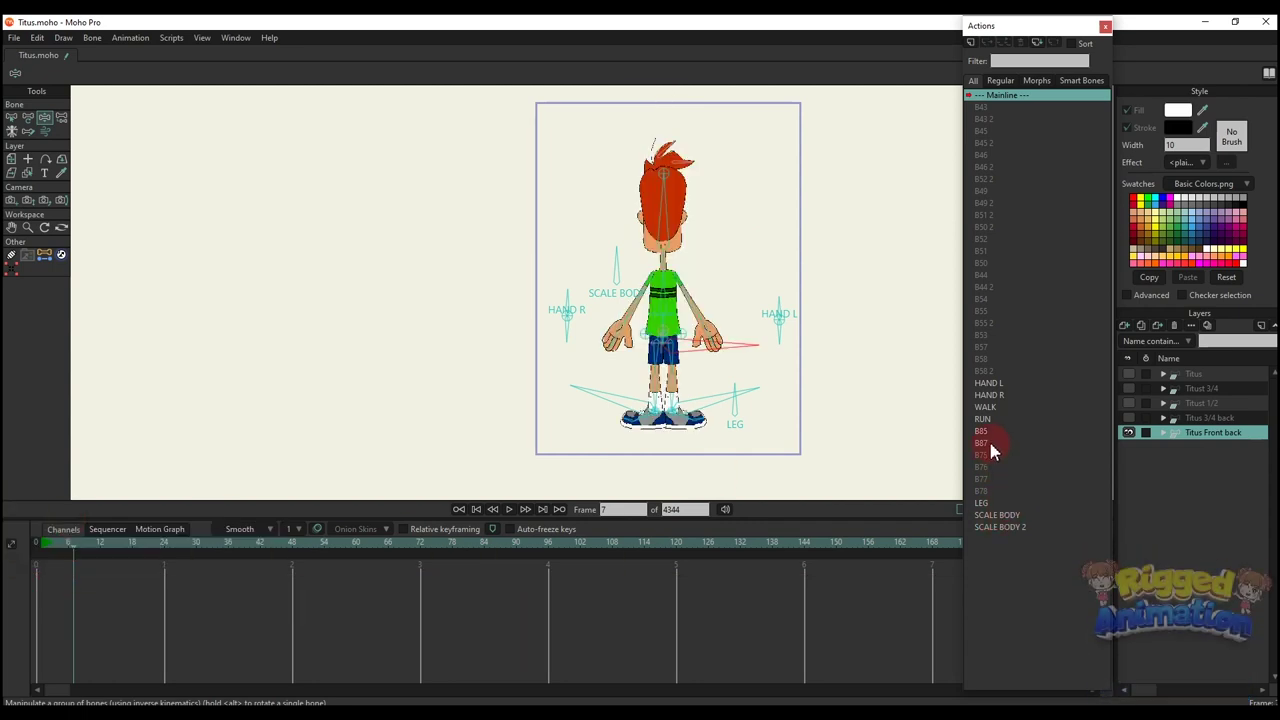
- Insert the WALK action at frame 7 and the RUN action at frame 69 on the front back view, playing each
click(988, 408)
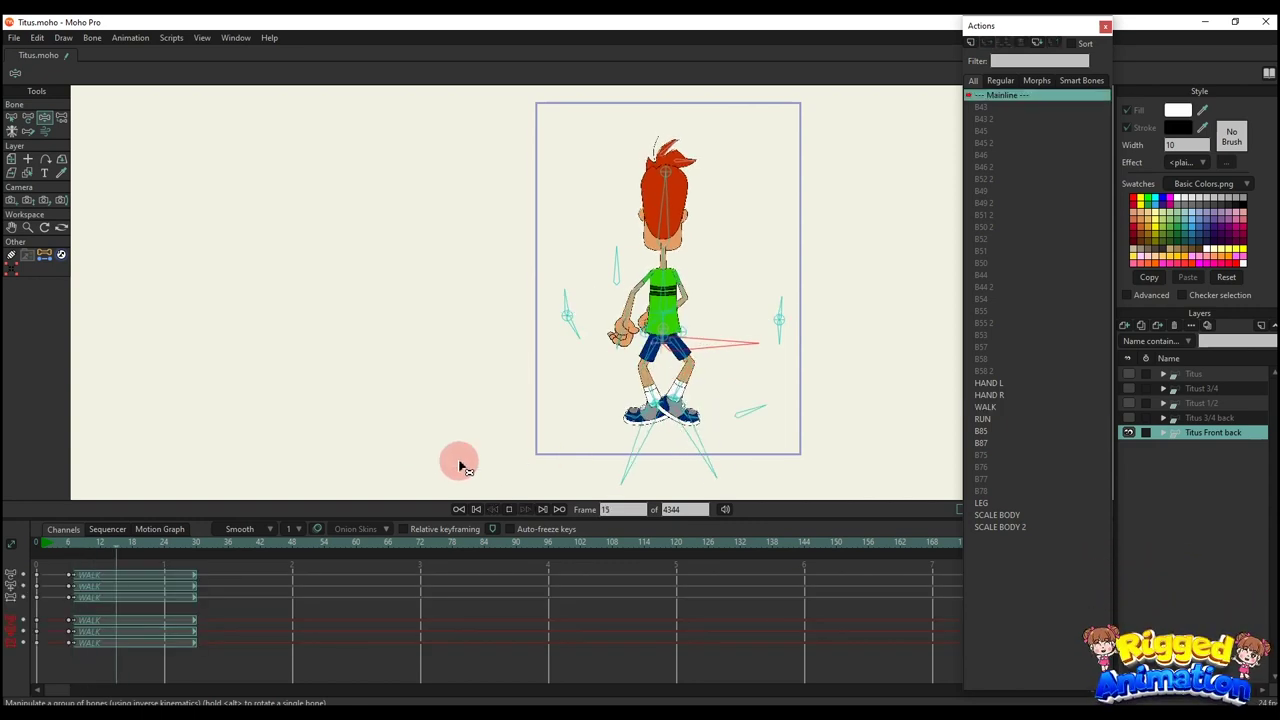
key(space)
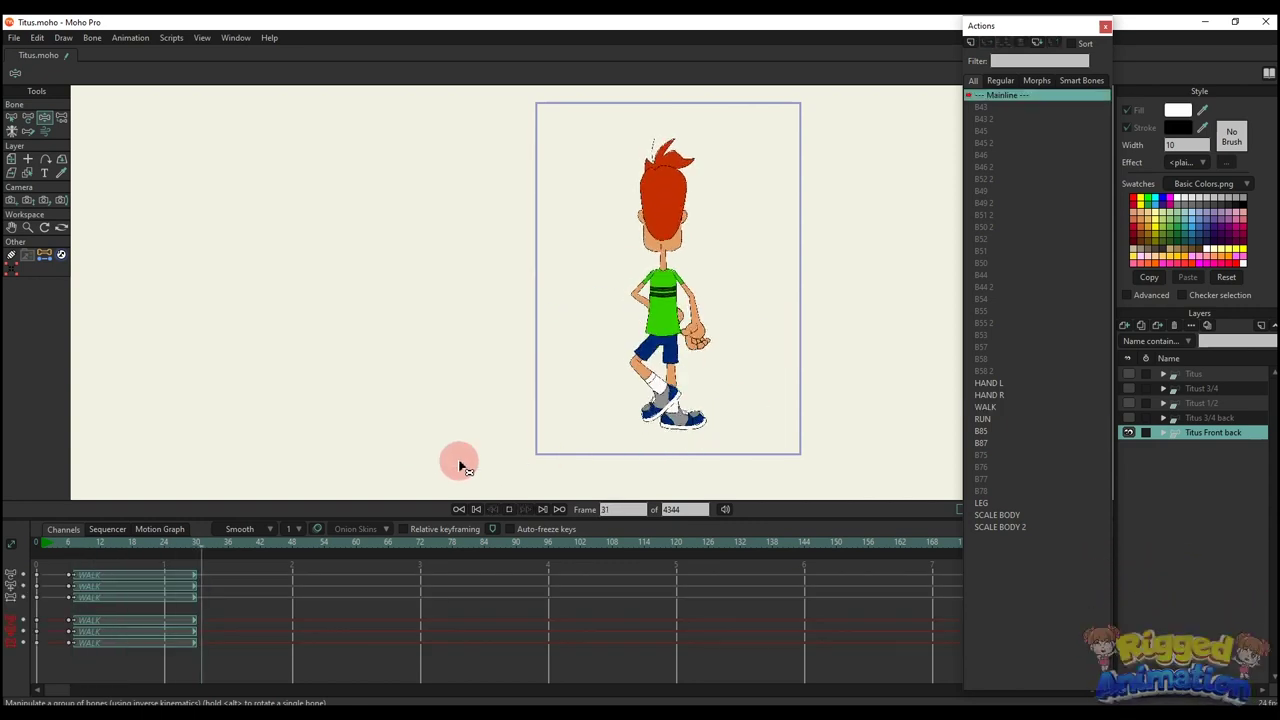
key(space)
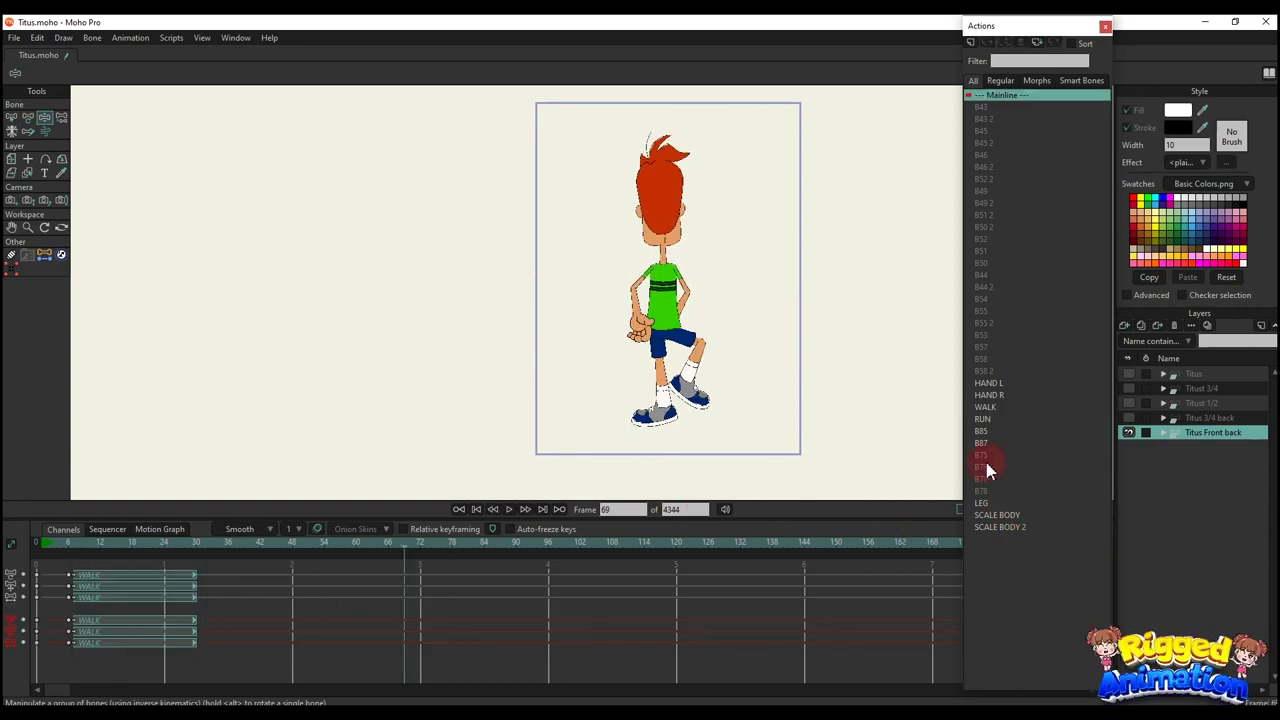
click(986, 421)
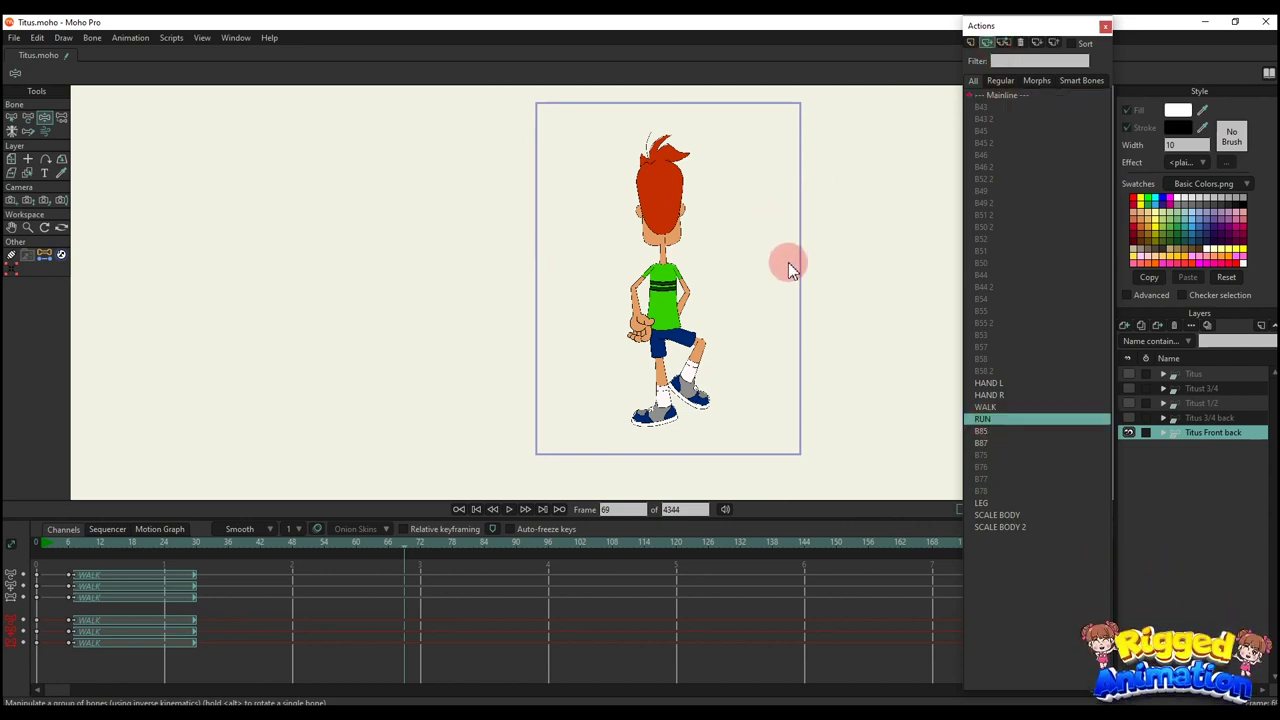
key(space)
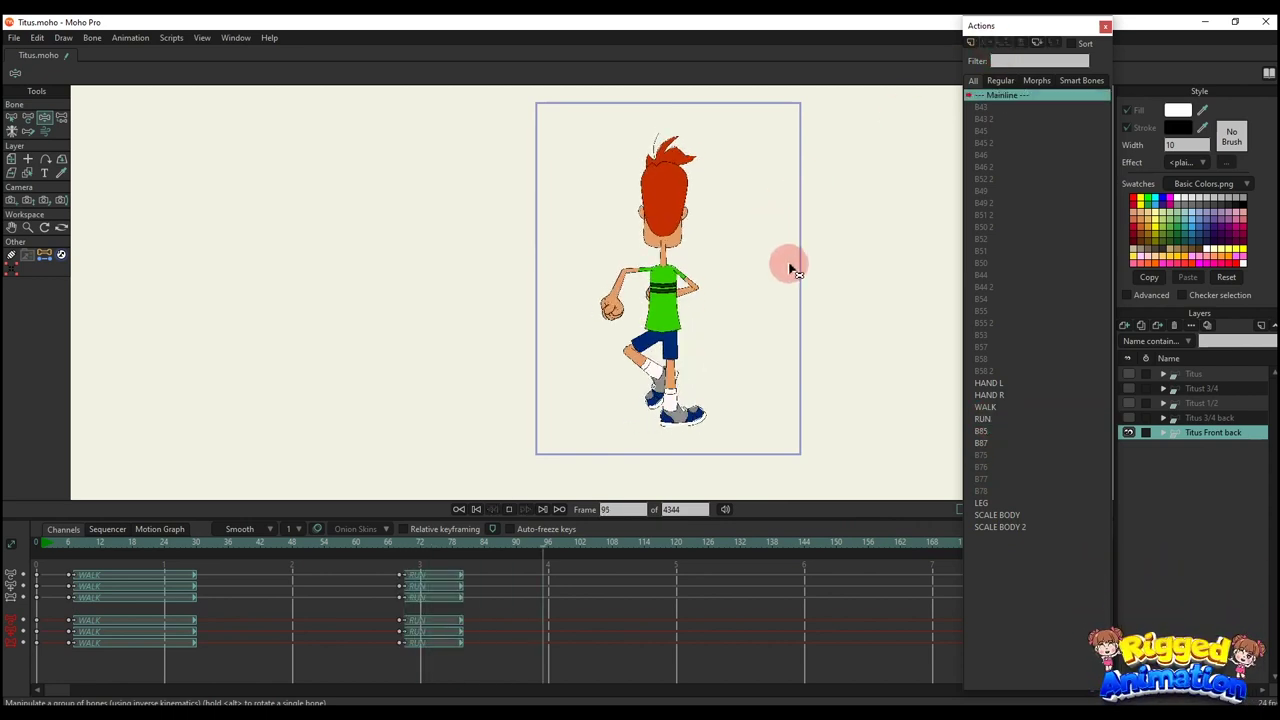